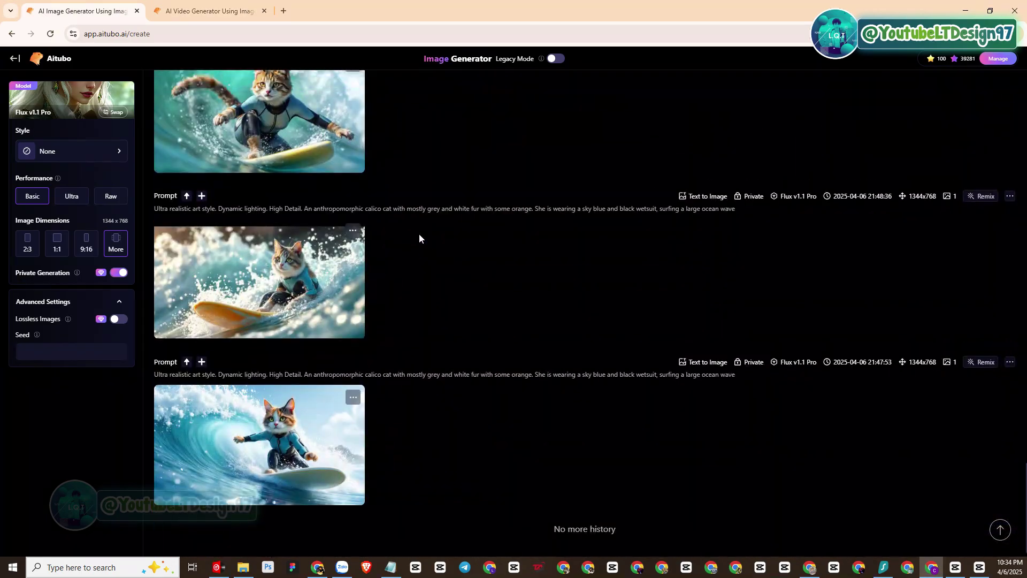
Look through the earlier cat and wizard generations in the image history, and switch to the AI Video Generator page.
scroll(419, 239, "up", 10)
scroll(419, 239, "up", 10)
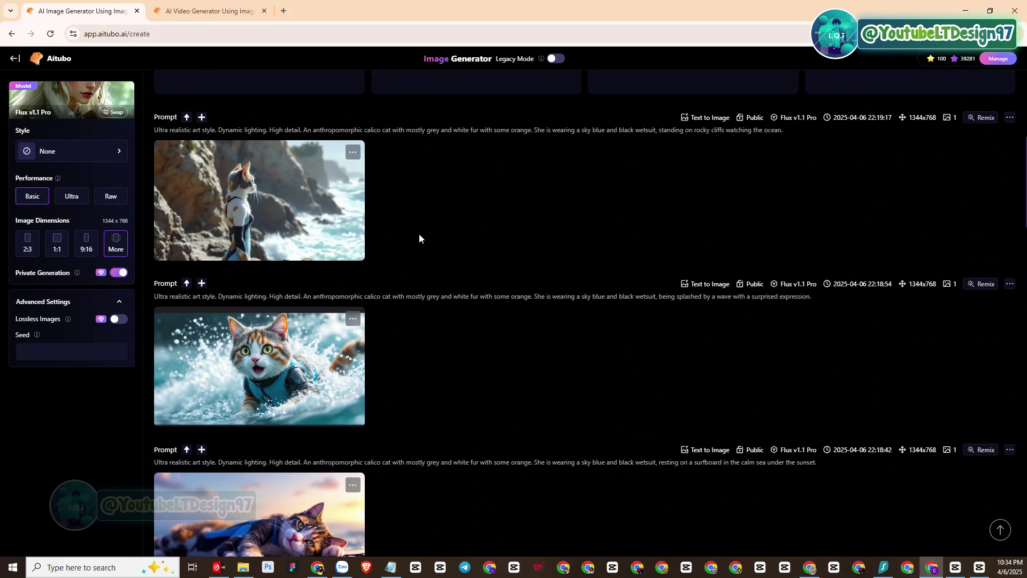
scroll(419, 239, "down", 7)
scroll(419, 238, "up", 3)
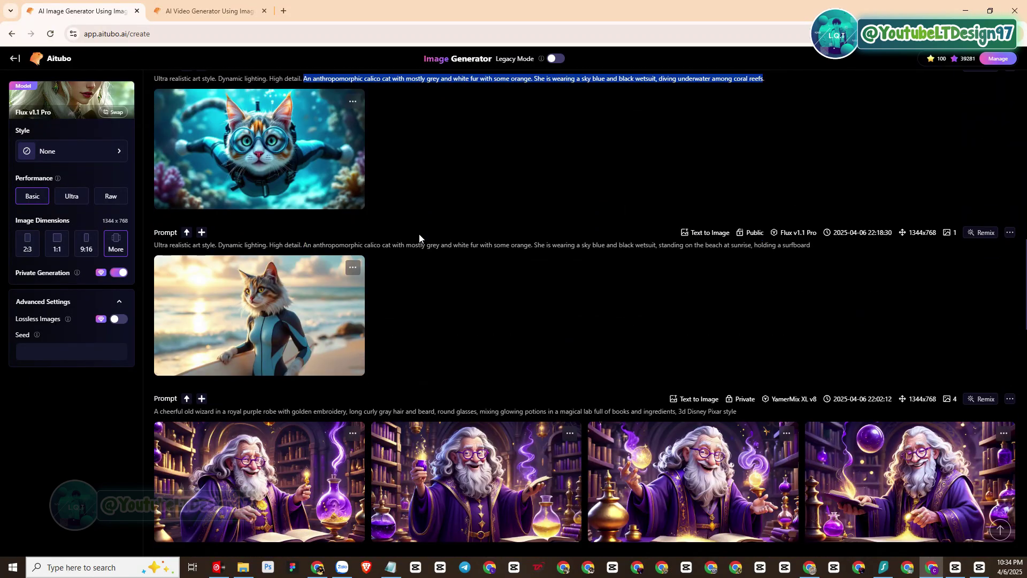
scroll(419, 239, "down", 15)
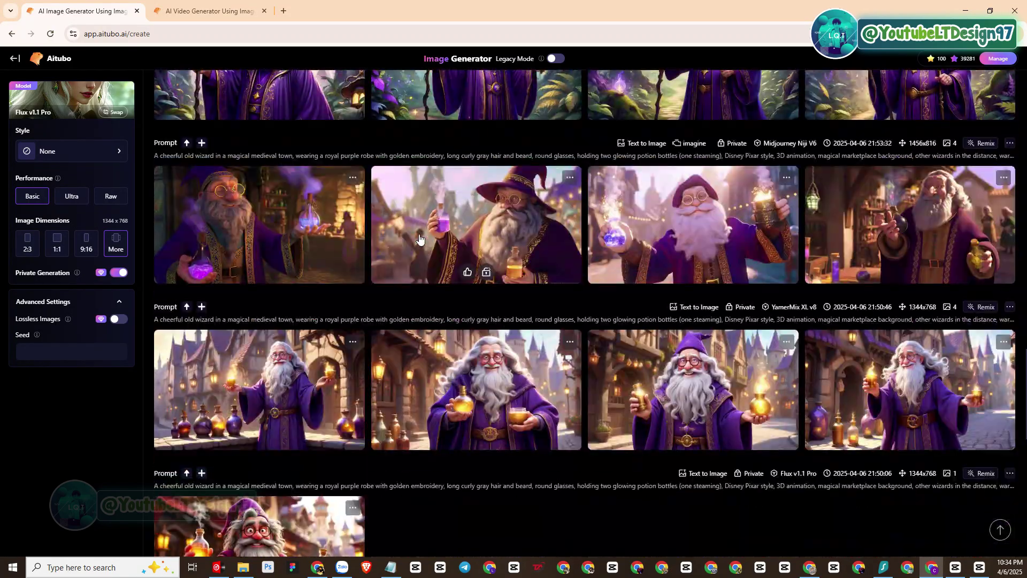
scroll(419, 239, "up", 10)
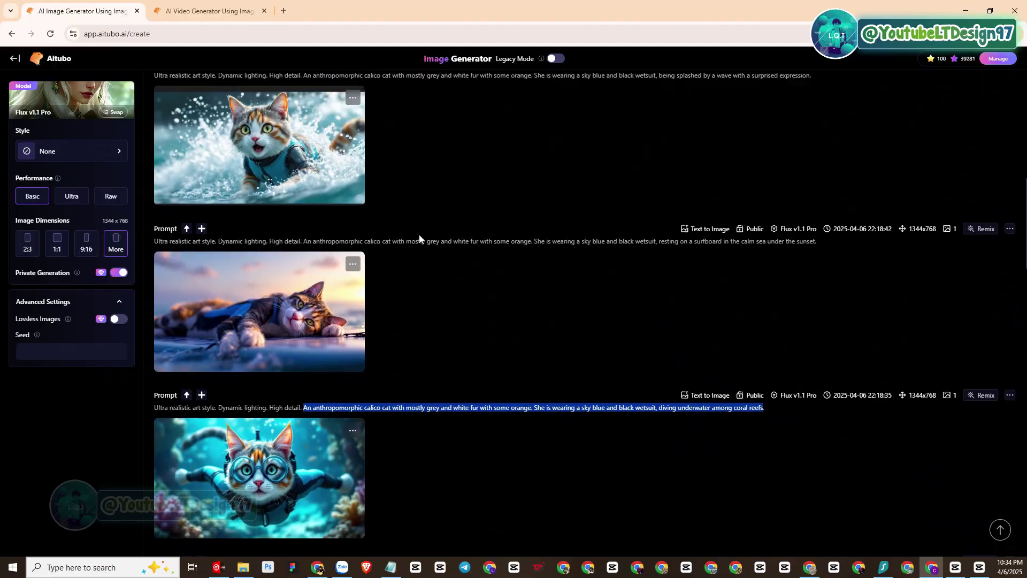
scroll(420, 236, "up", 4)
scroll(419, 235, "up", 1)
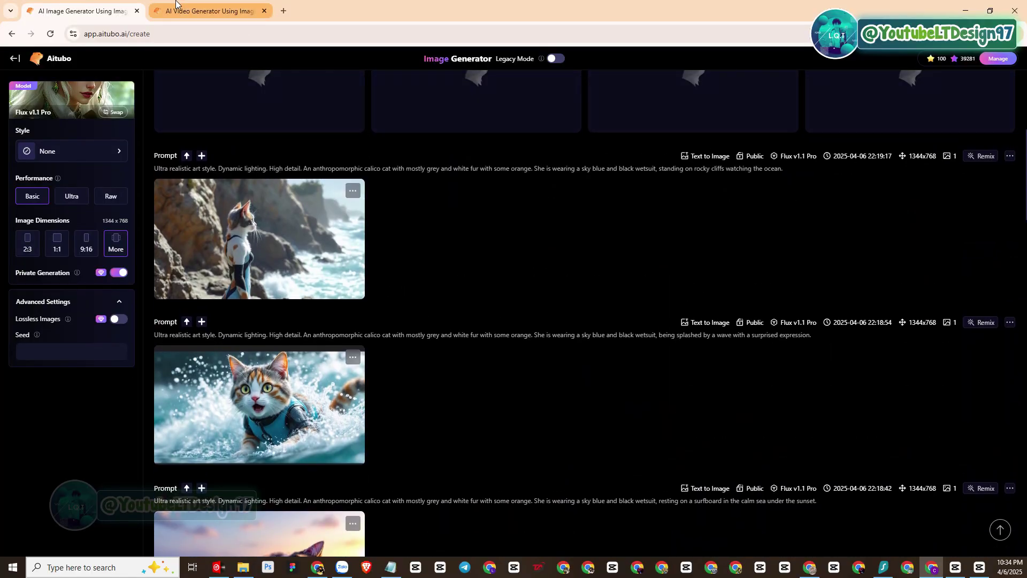
left_click(209, 11)
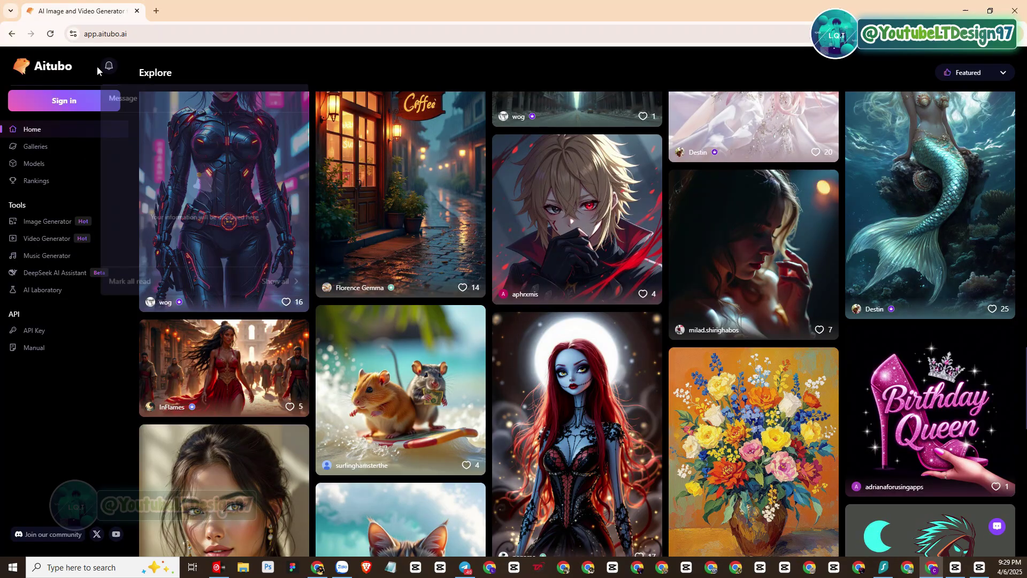
Look over the home page at app.aitubo.ai and sign in to the Aitubo account.
left_click_drag(76, 69, 32, 71)
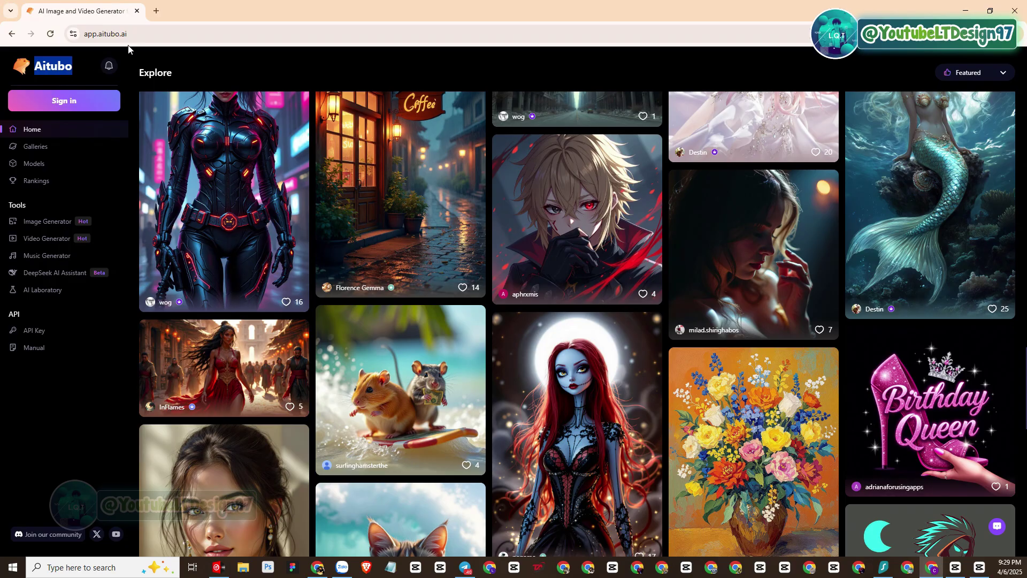
left_click_drag(128, 33, 102, 39)
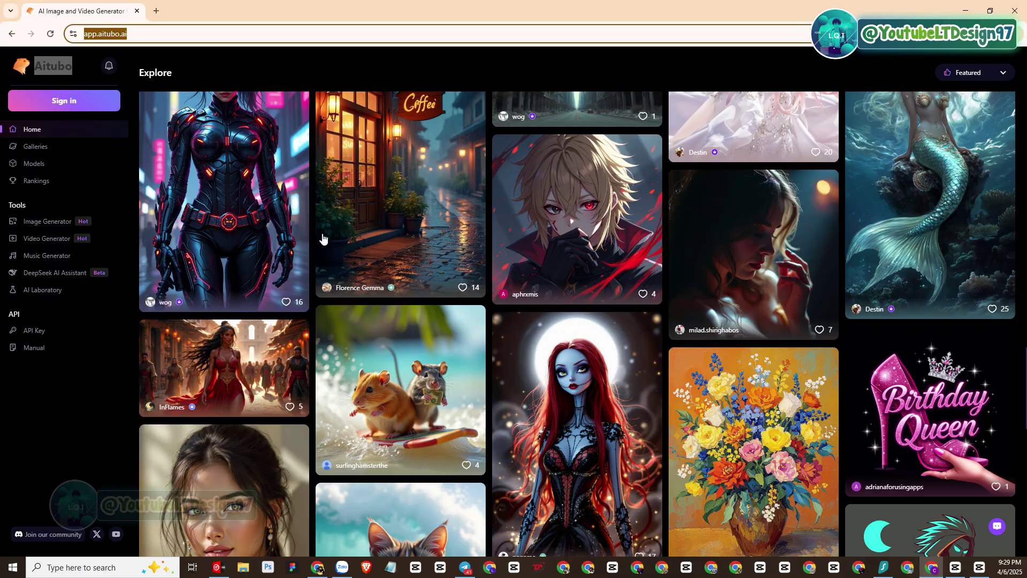
scroll(569, 241, "down", 20)
scroll(569, 241, "up", 20)
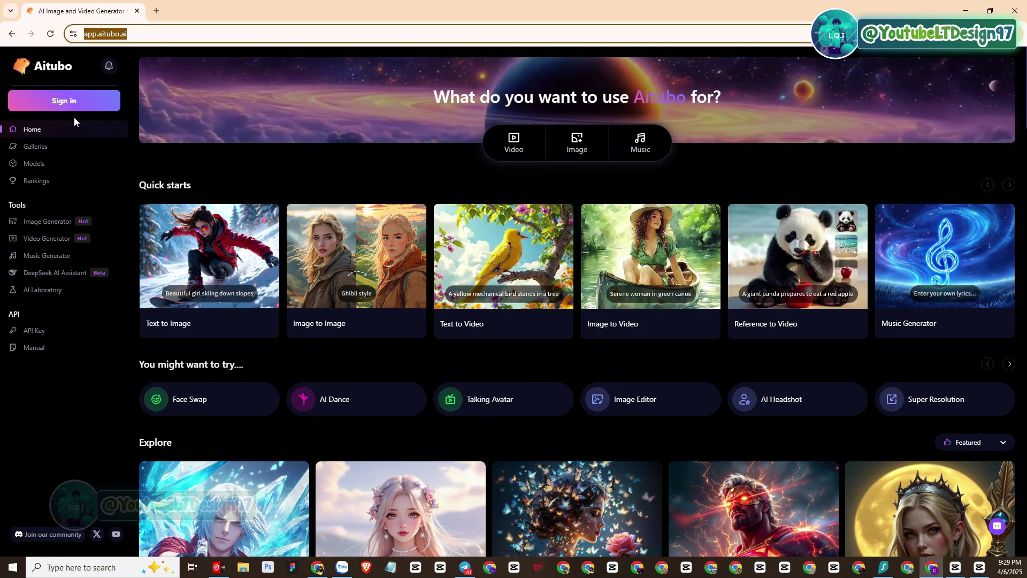
left_click(77, 100)
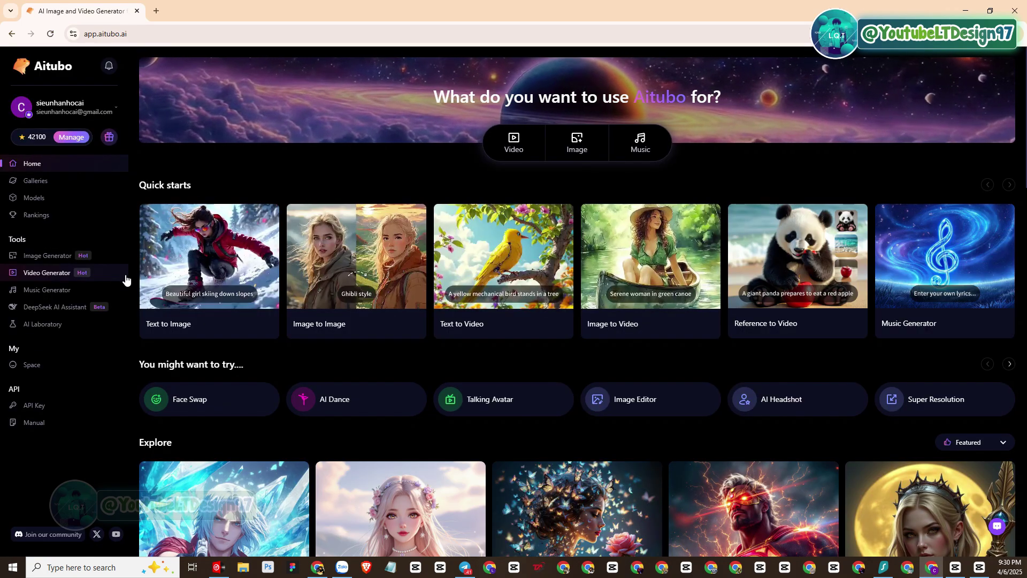
Review the tools on the home page and open the Image generator, accepting the offered new version.
scroll(653, 264, "down", 2)
scroll(653, 264, "up", 2)
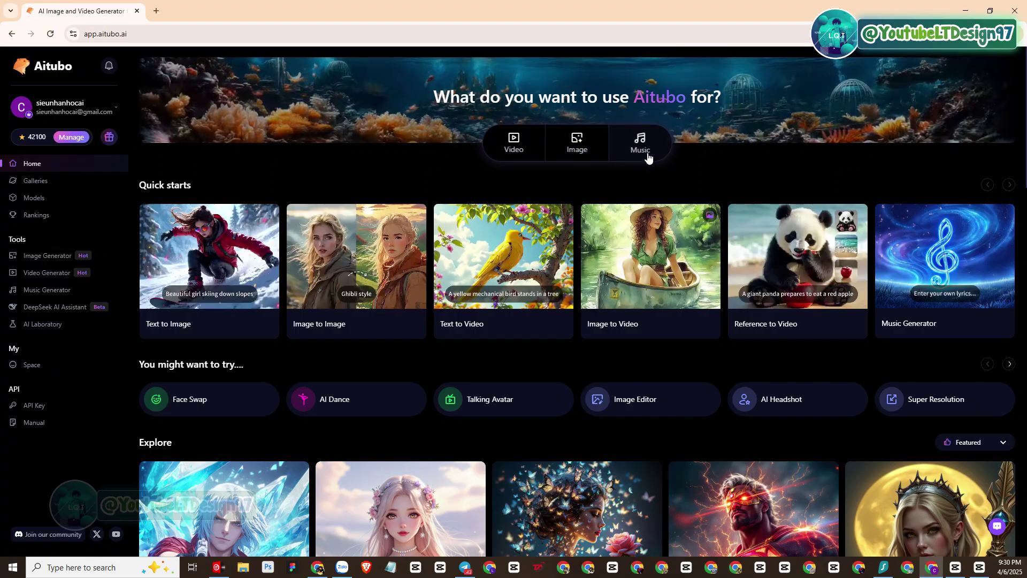
scroll(564, 178, "down", 7)
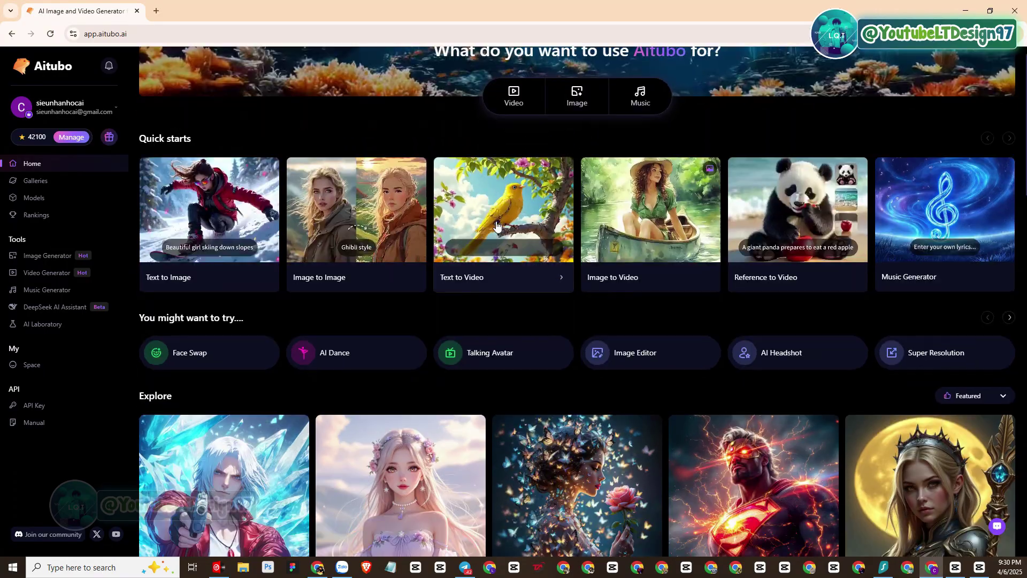
scroll(496, 227, "up", 7)
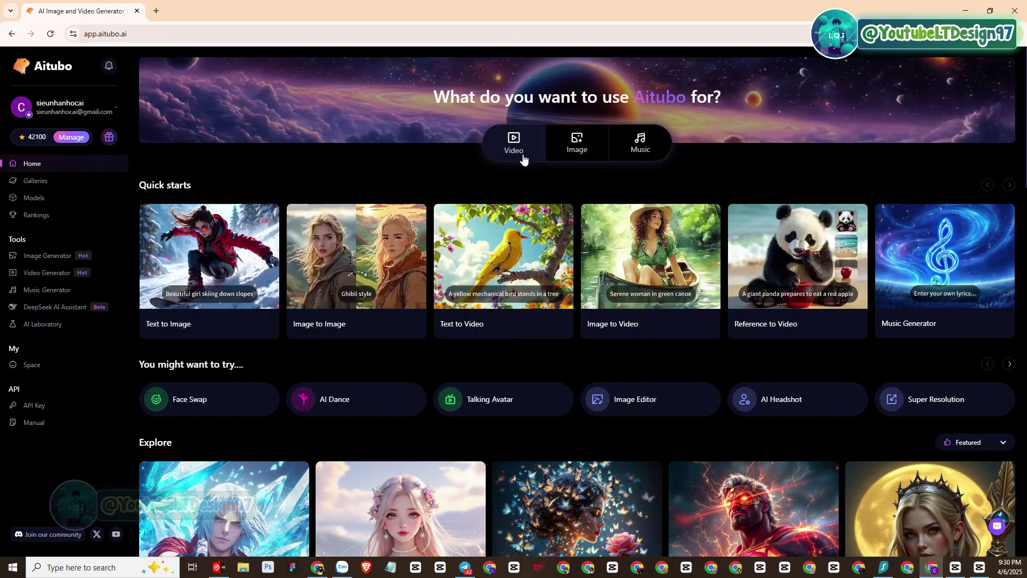
scroll(628, 164, "down", 15)
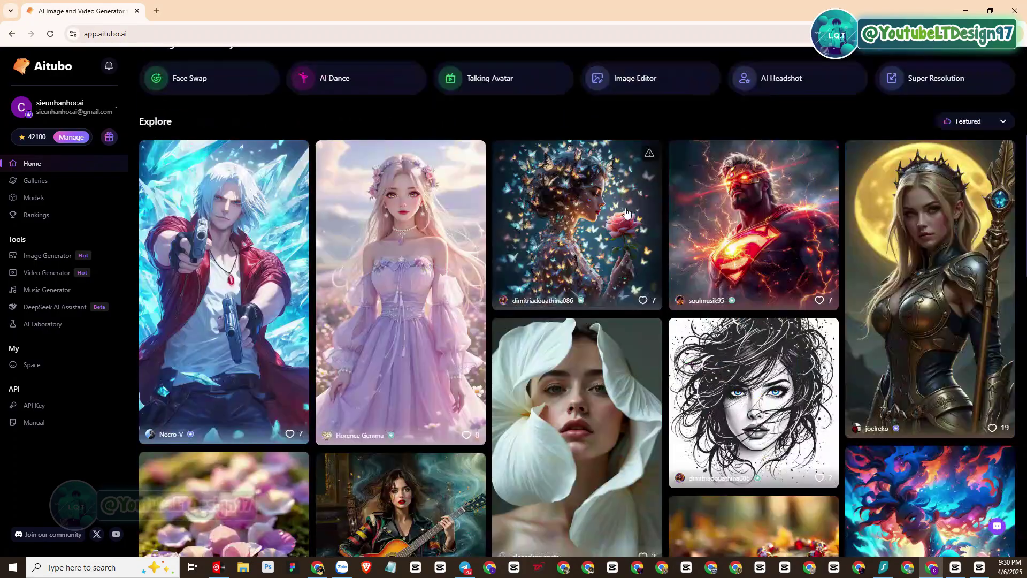
scroll(627, 213, "up", 15)
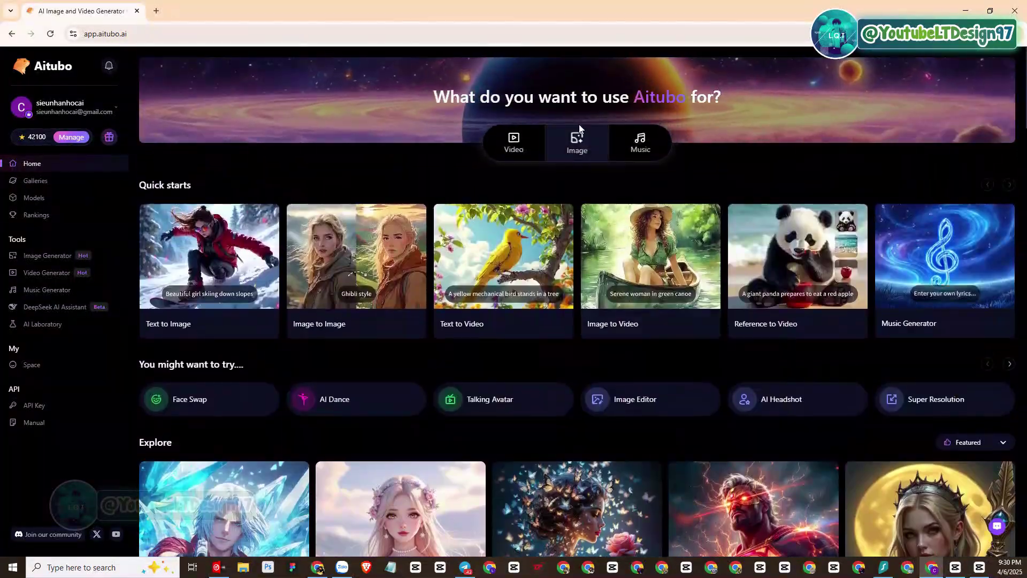
right_click(578, 149)
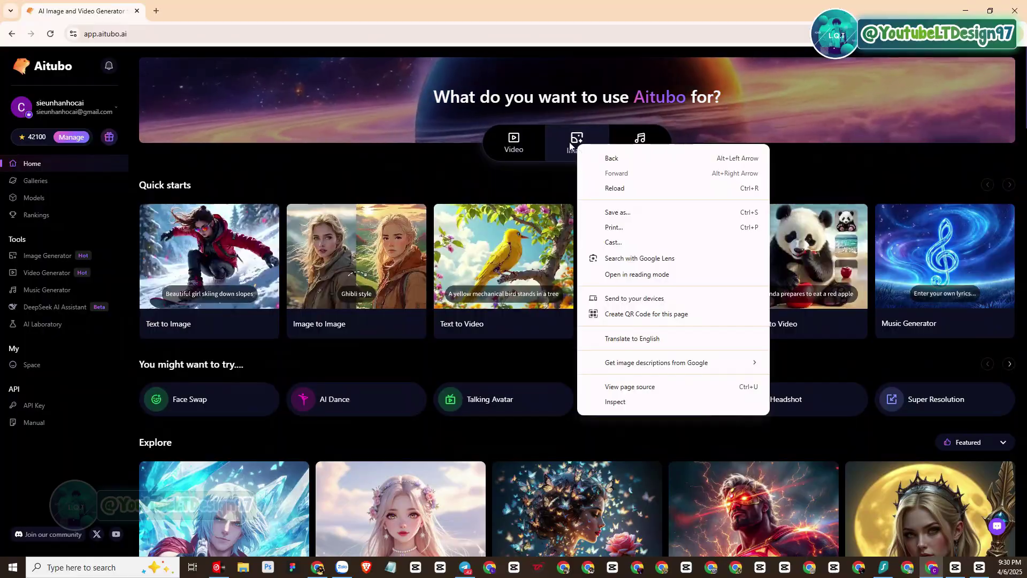
key("Escape")
left_click(577, 152)
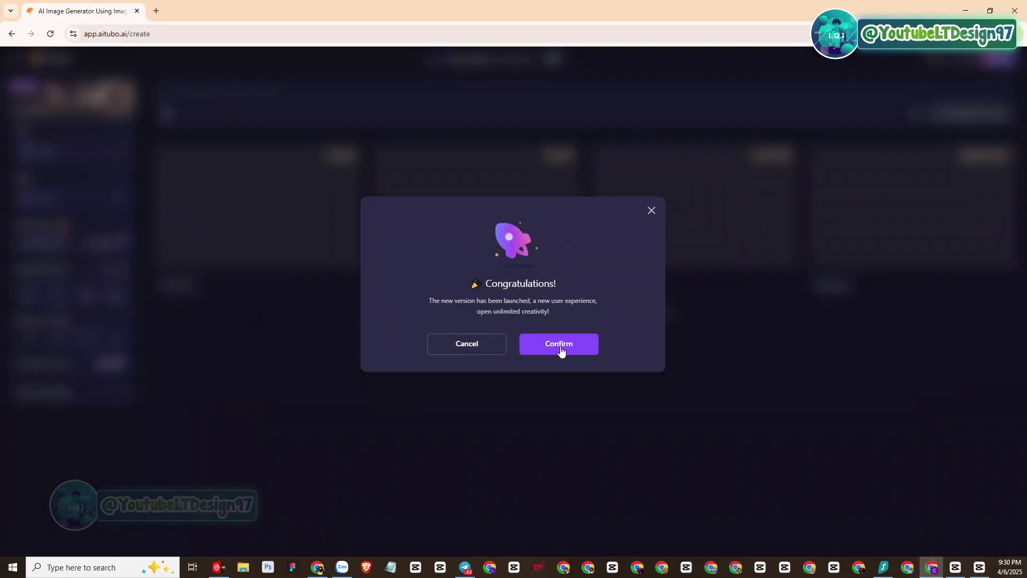
left_click(565, 349)
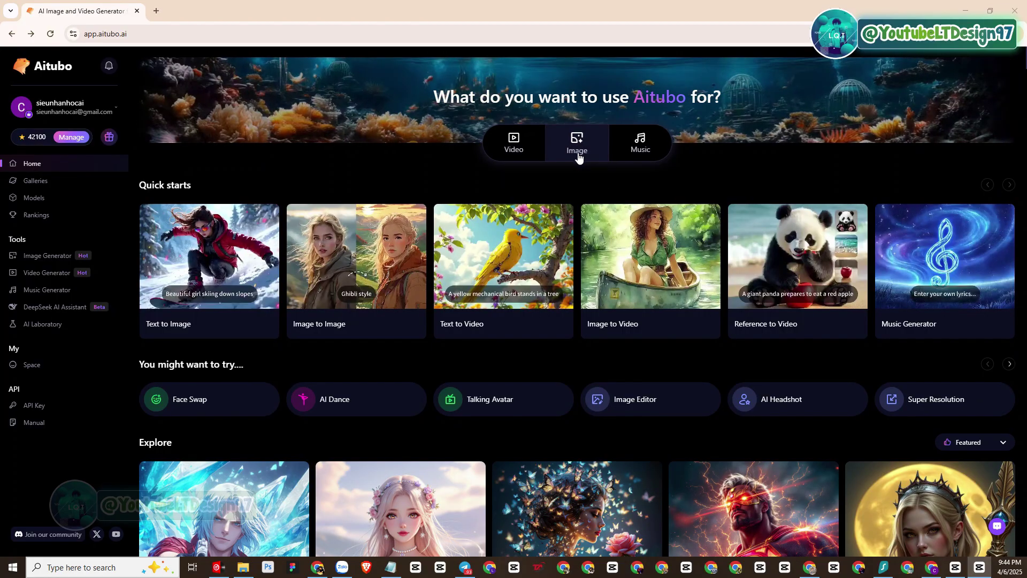
left_click(579, 152)
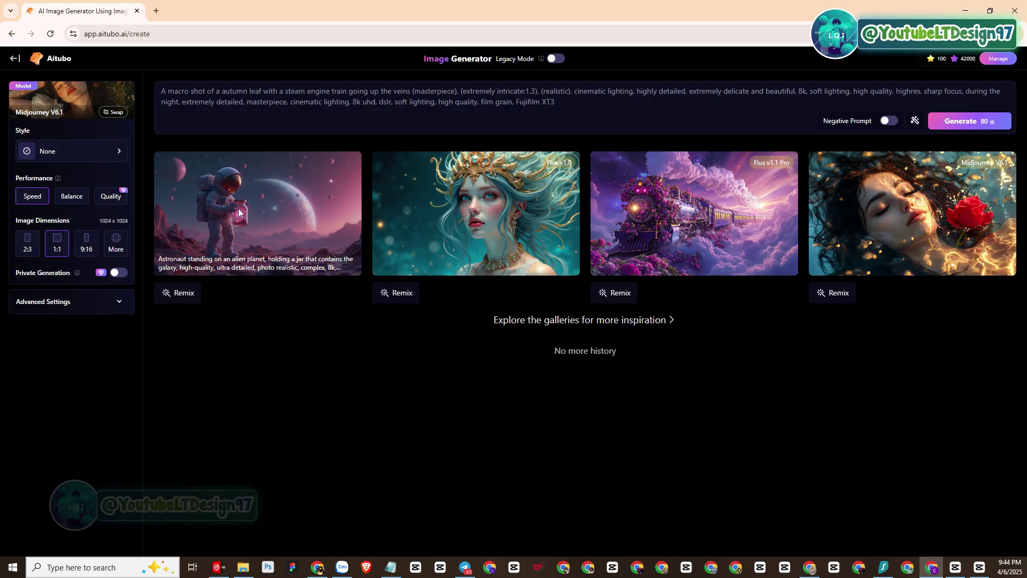
Remix the astronaut sample, the mermaid queen sample and the Midjourney V6.1 sample in turn, keeping the Midjourney V6.1 prompt and settings.
left_click(182, 299)
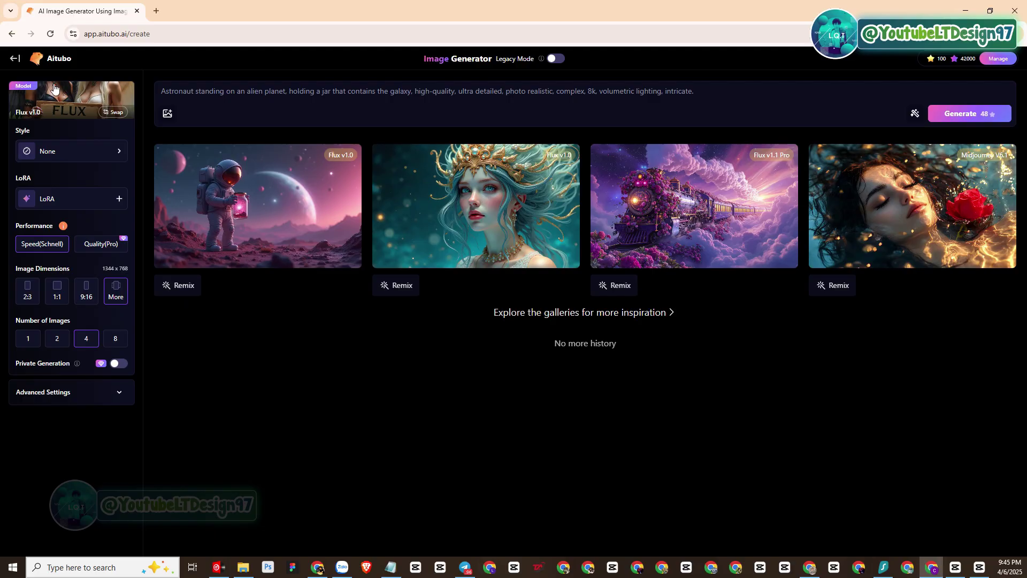
left_click(384, 292)
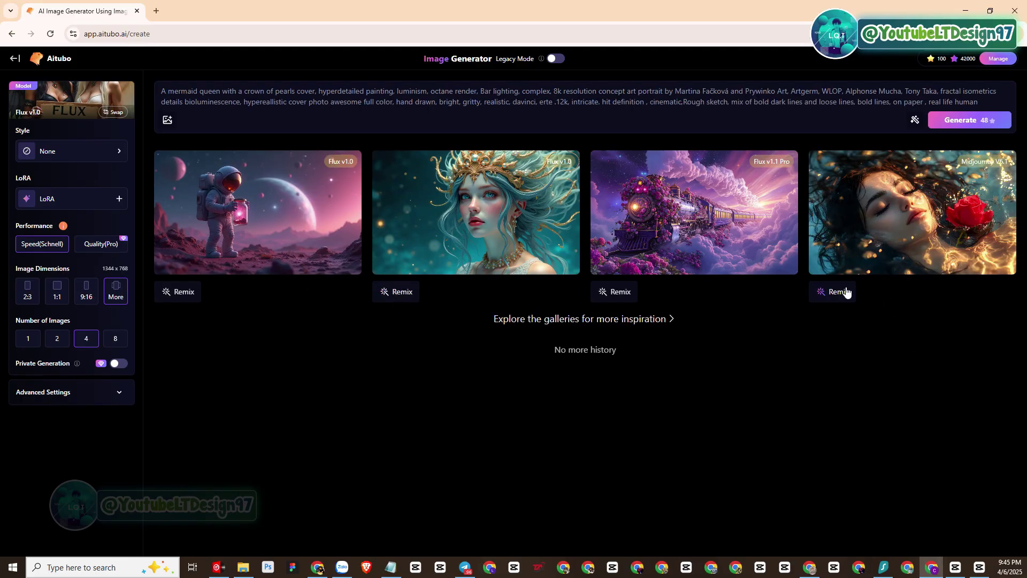
left_click(843, 293)
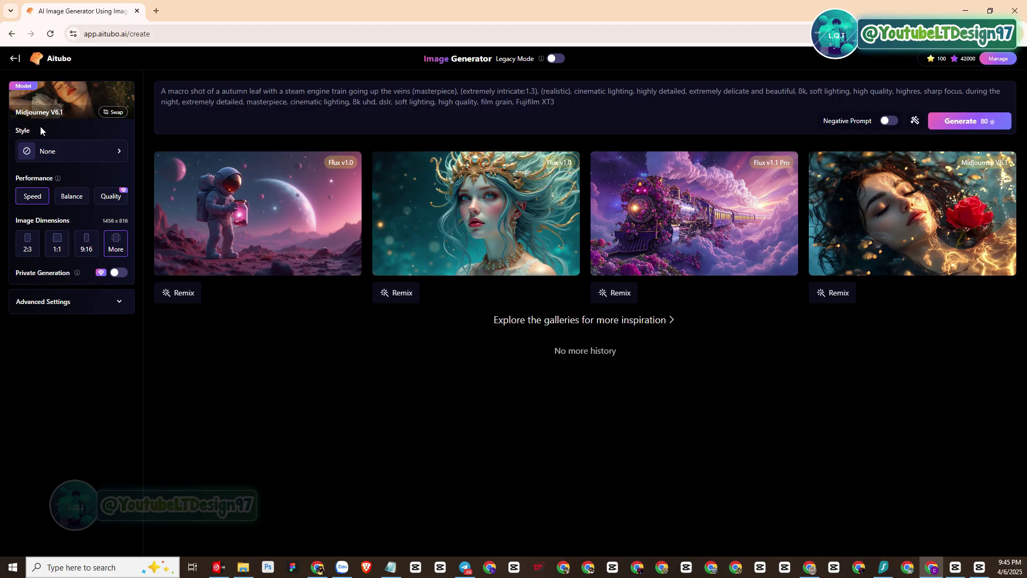
Set Quality performance with private generation on, checking the style and aspect ratio choices, and expand the advanced settings.
left_click(65, 157)
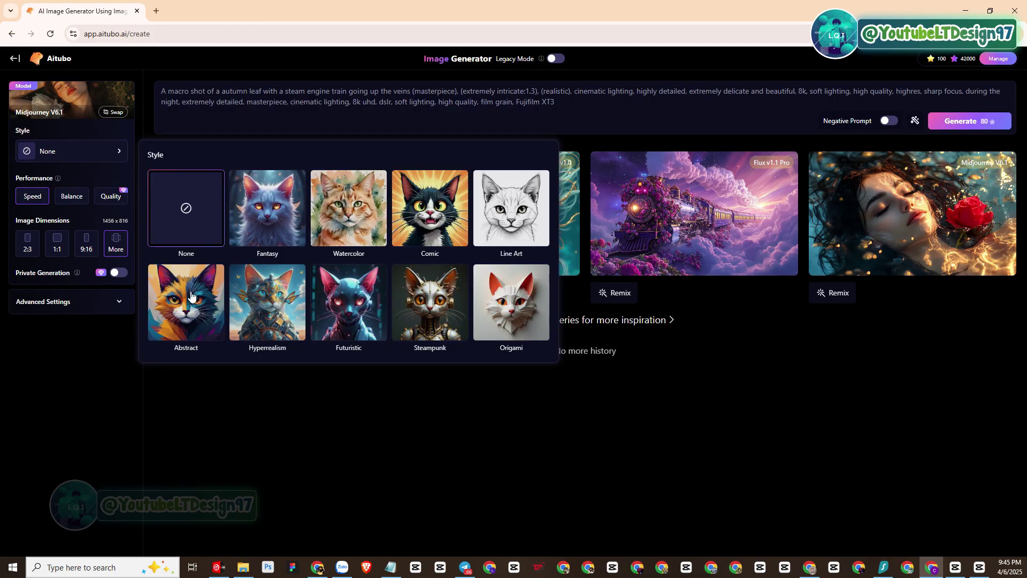
left_click(98, 351)
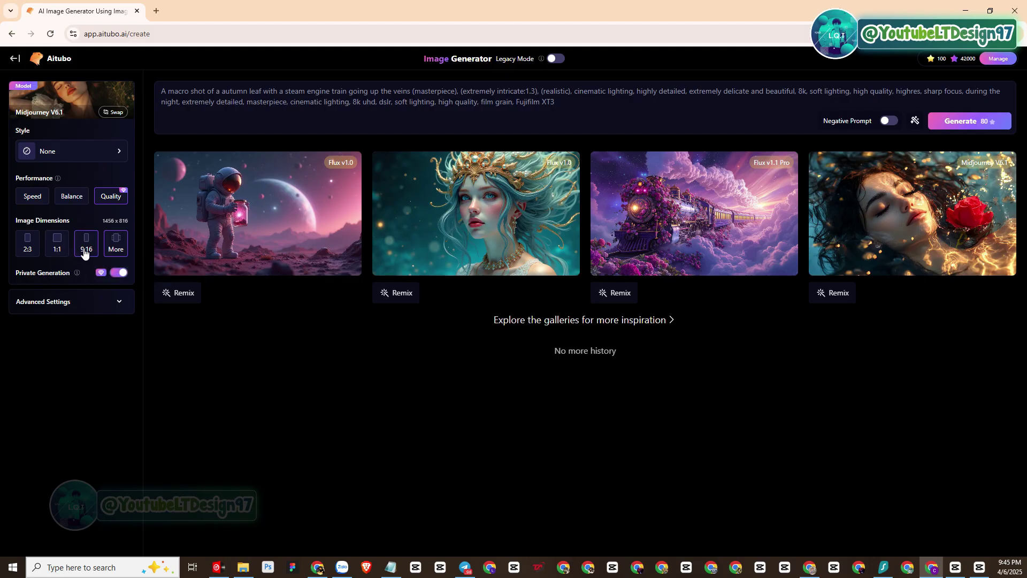
left_click(114, 257)
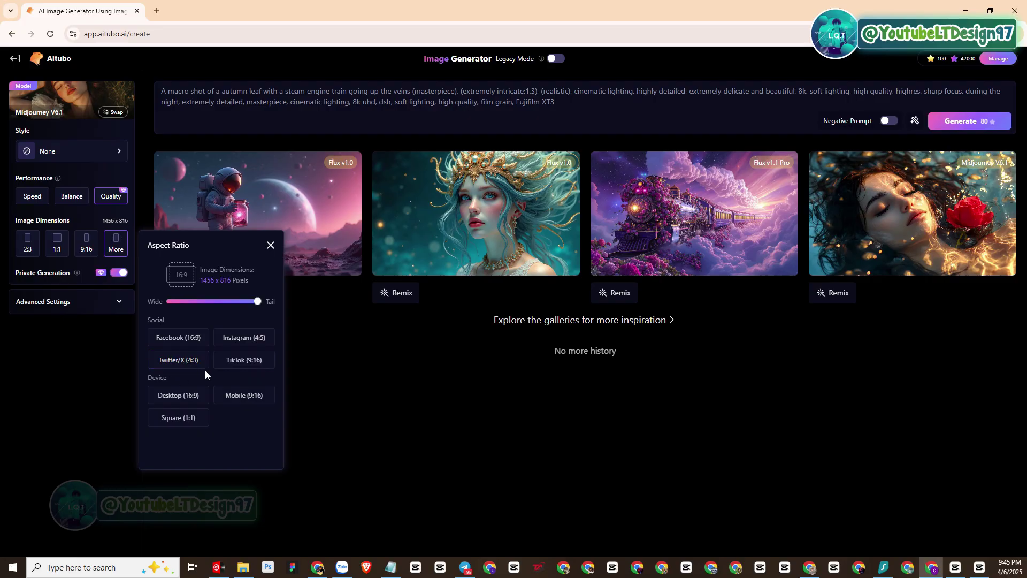
left_click(119, 303)
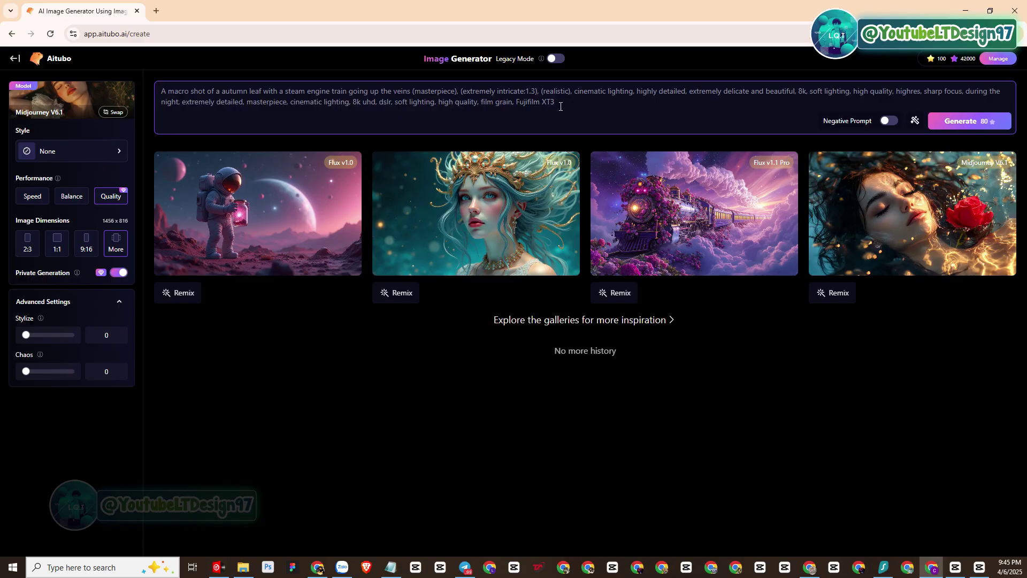
left_click_drag(515, 103, 215, 100)
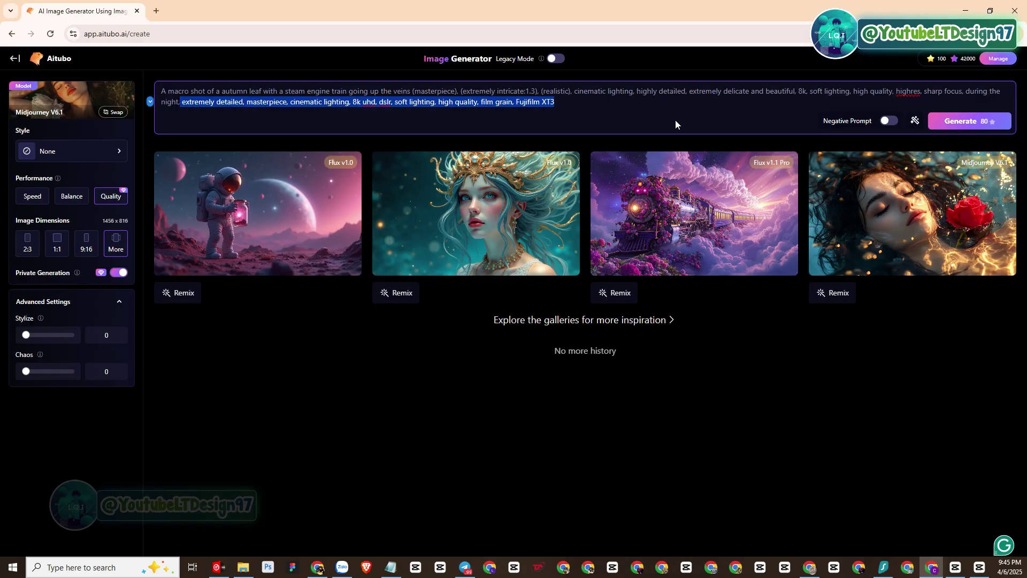
left_click(742, 117)
left_click_drag(556, 102, 161, 90)
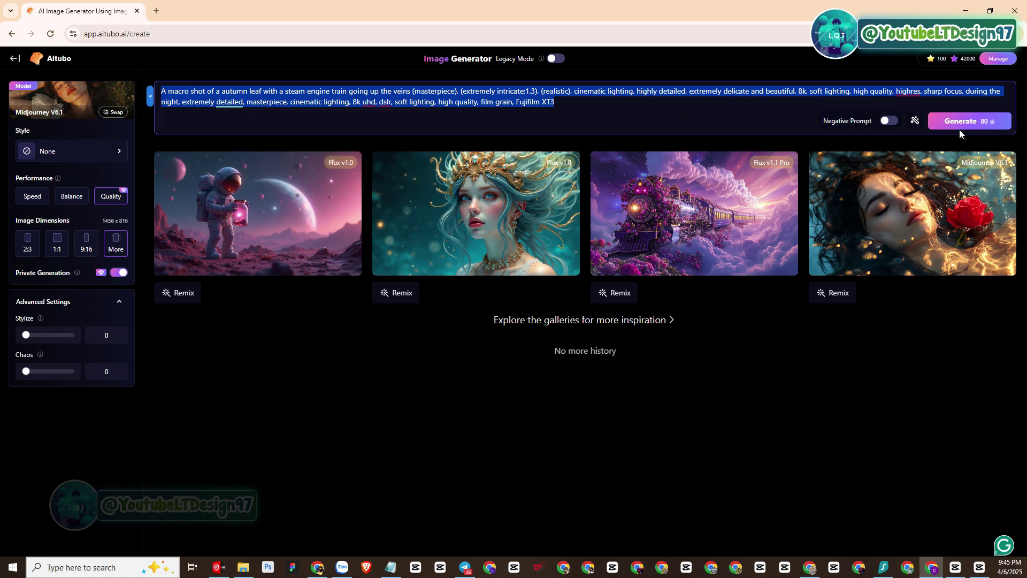
left_click(886, 120)
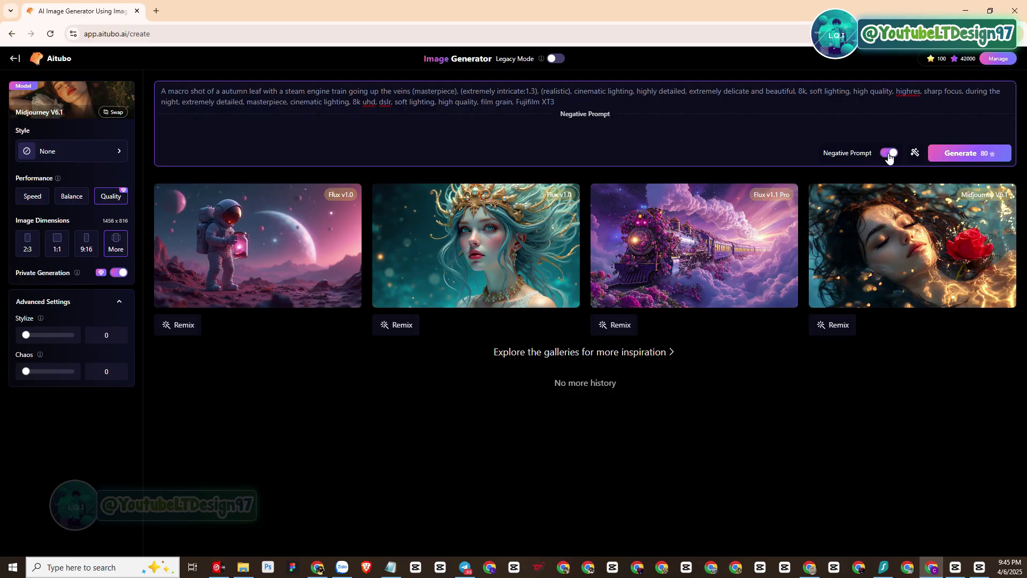
left_click(889, 154)
left_click(889, 120)
left_click(892, 153)
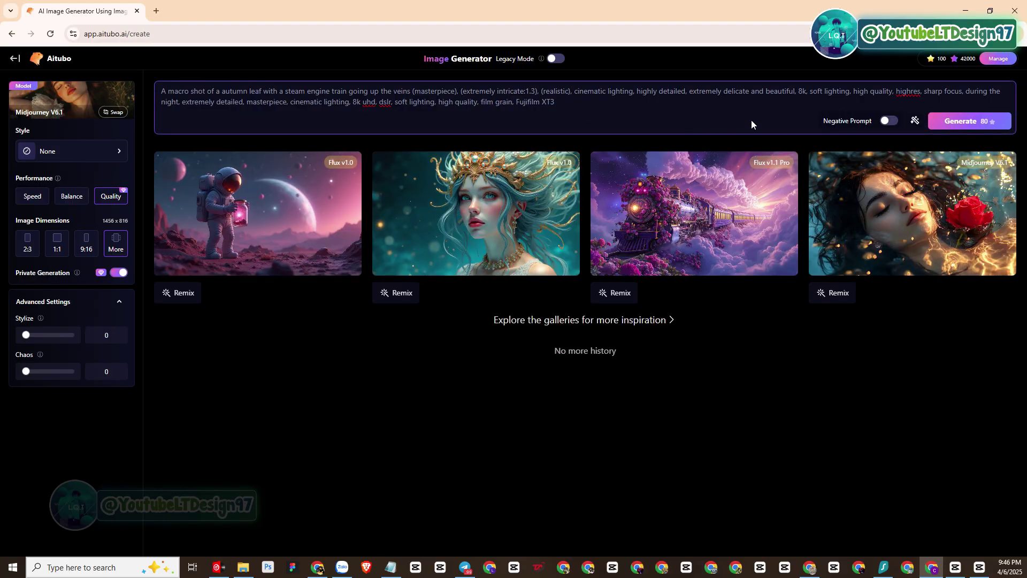
Generate images from the autumn leaf and steam train prompt with Midjourney V6.1 and the negative prompt off.
left_click(886, 120)
left_click(974, 125)
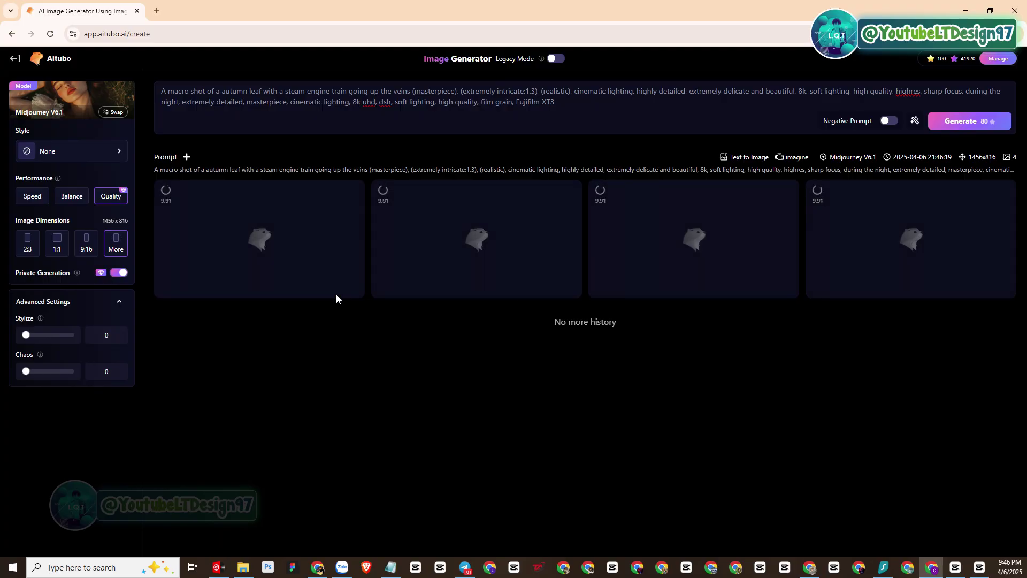
Browse the full list of available models to compare the options beyond Midjourney V6.1.
left_click(71, 98)
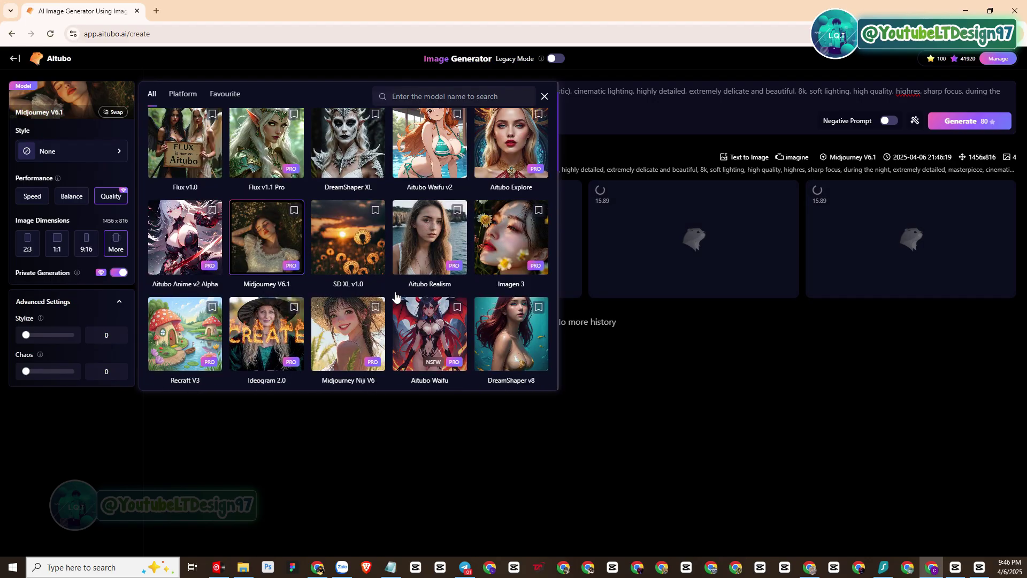
left_click(74, 104)
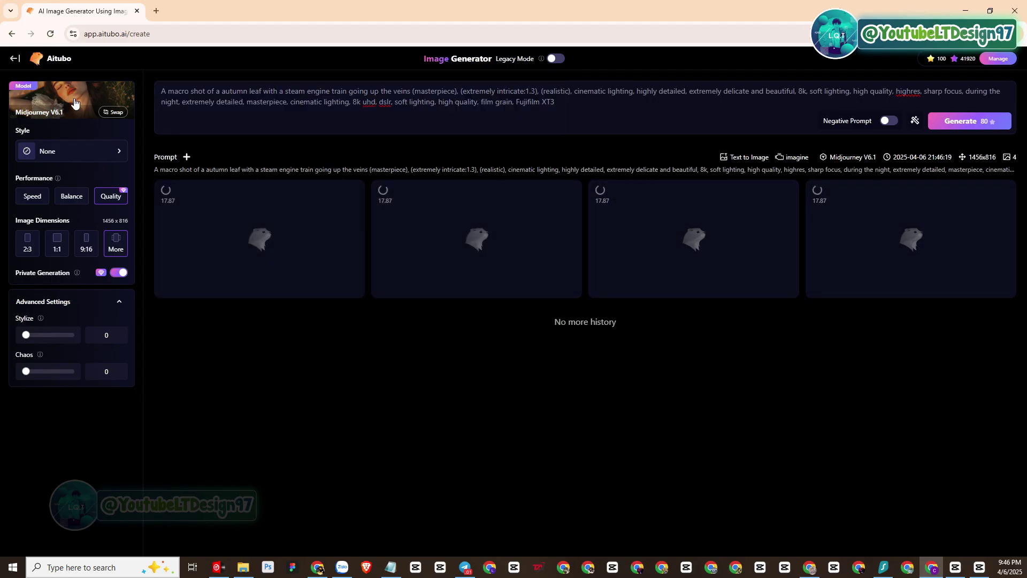
left_click(72, 102)
scroll(227, 187, "down", 10)
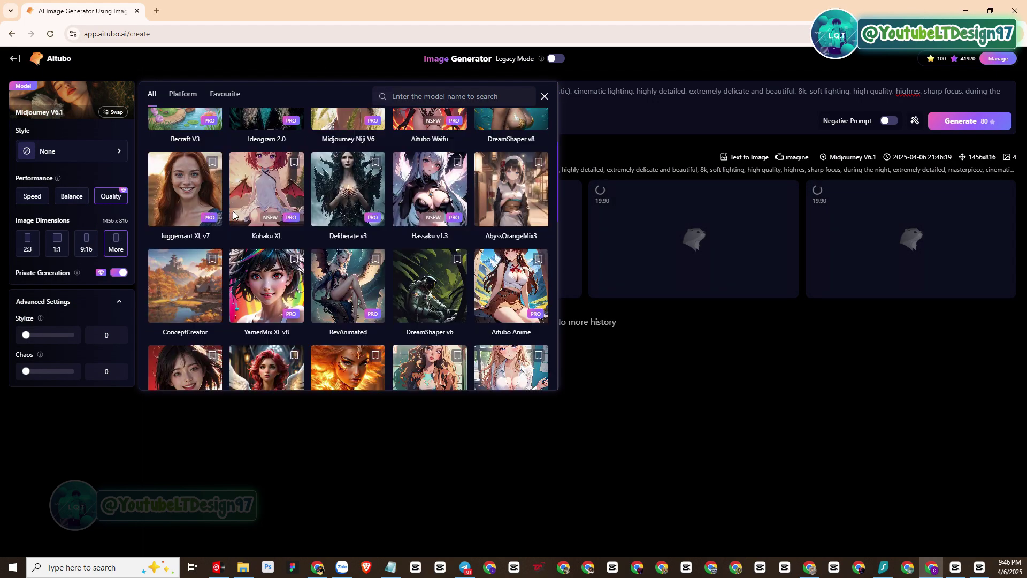
scroll(233, 215, "up", 4)
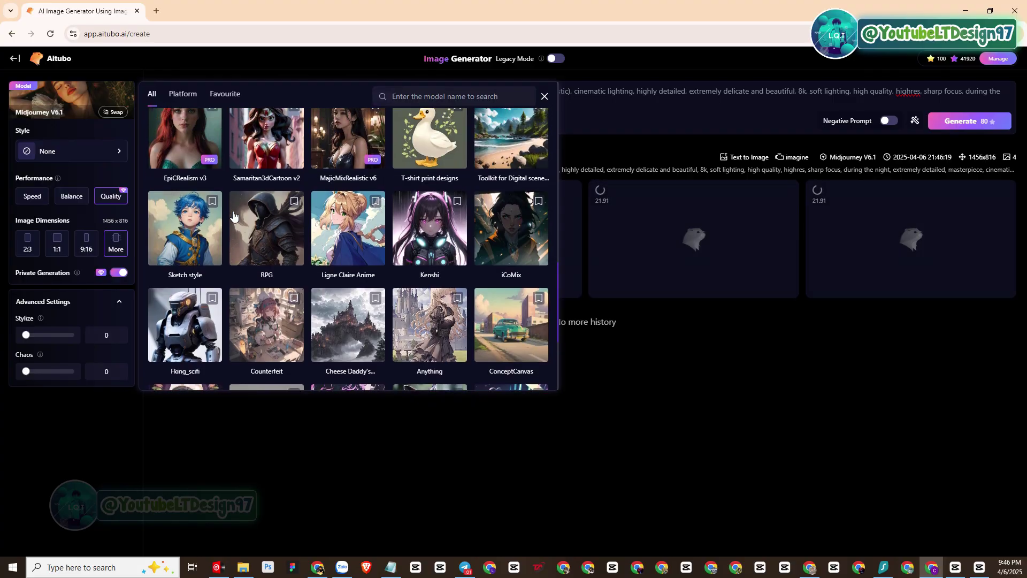
scroll(234, 215, "down", 3)
scroll(233, 216, "up", 10)
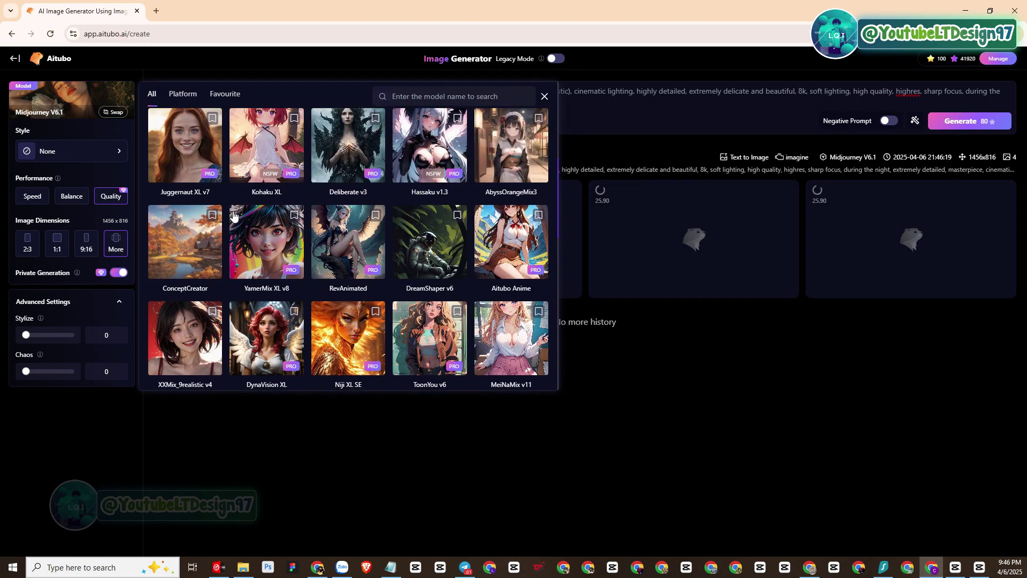
scroll(233, 216, "up", 2)
scroll(233, 215, "up", 4)
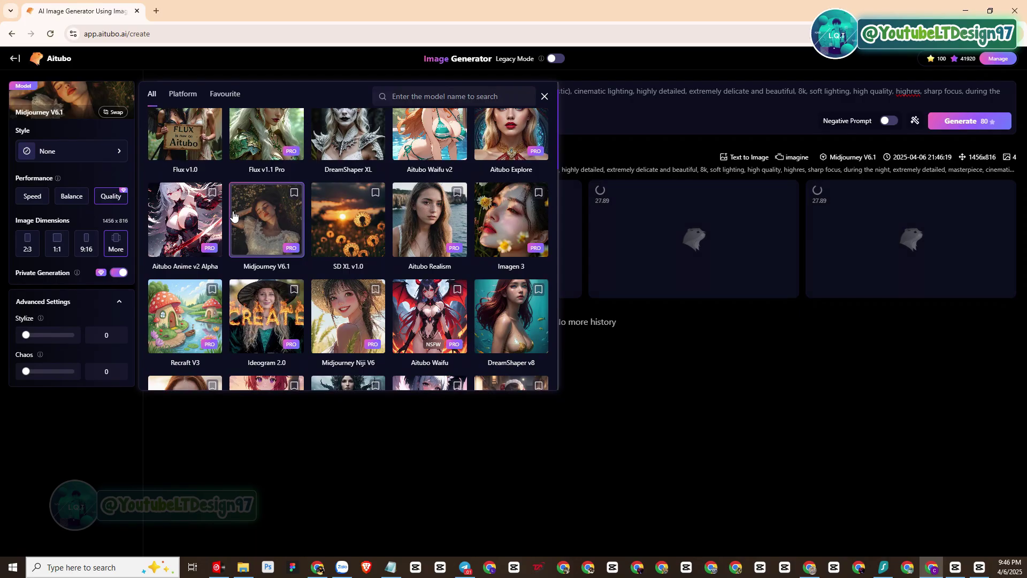
scroll(233, 215, "down", 2)
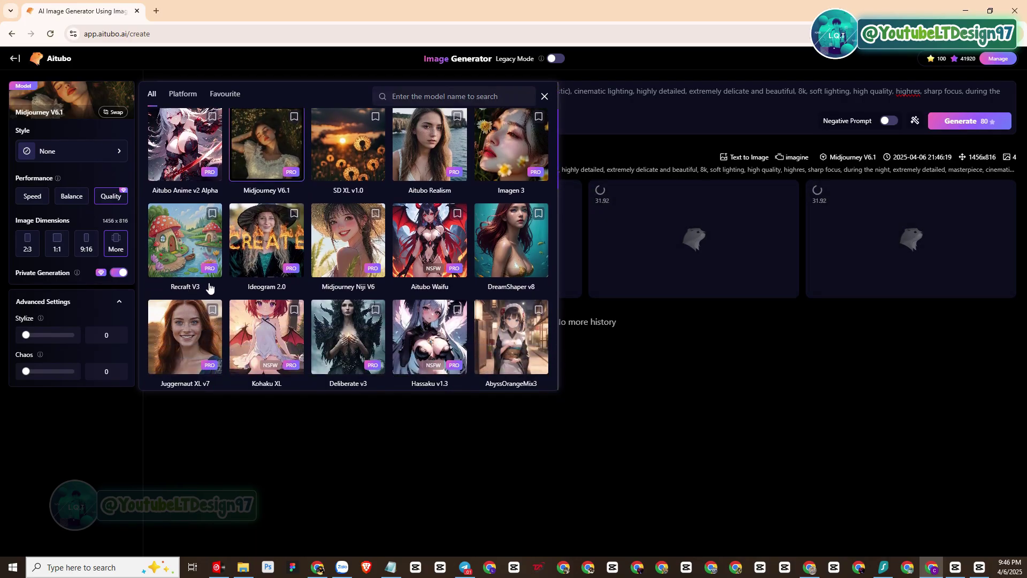
scroll(209, 288, "down", 1)
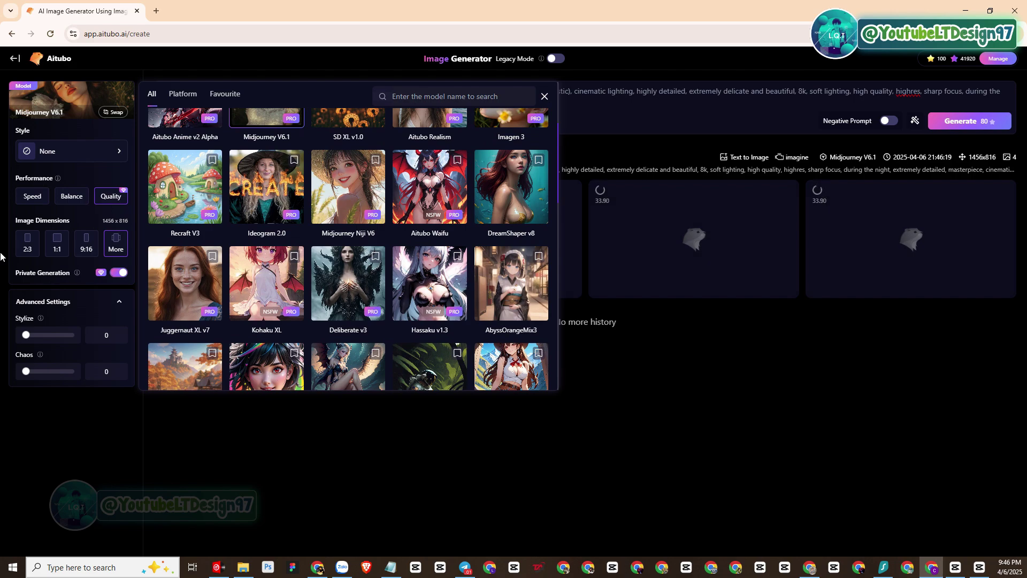
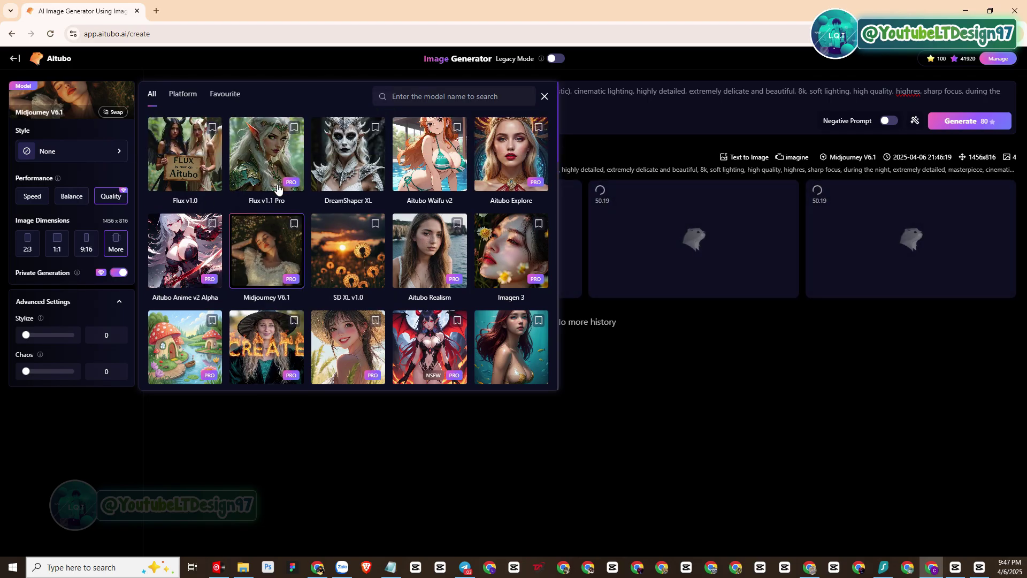
Switch the model to Flux v1.1 Pro and set the aspect ratio to Facebook (16:9).
left_click(269, 160)
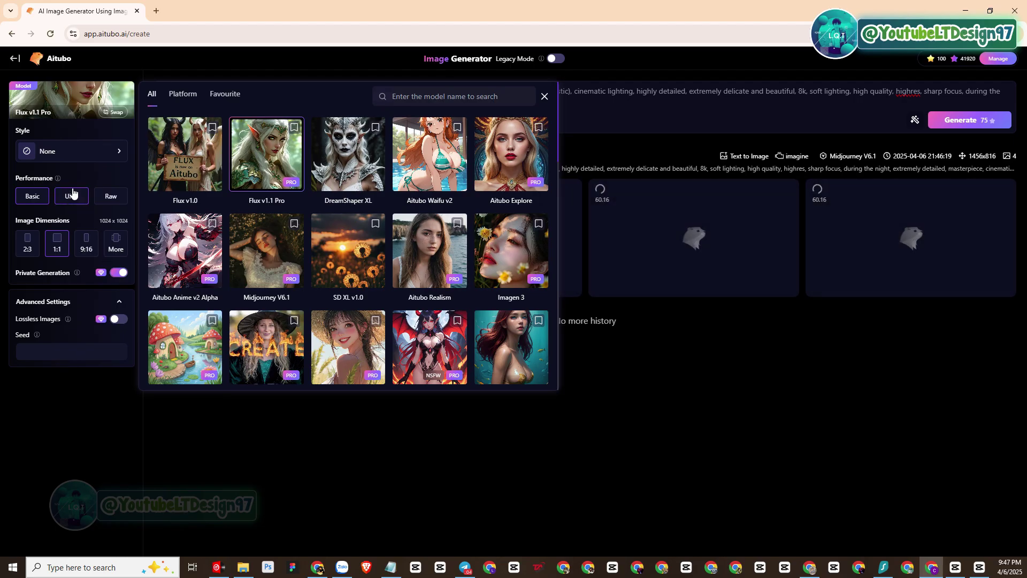
left_click(117, 251)
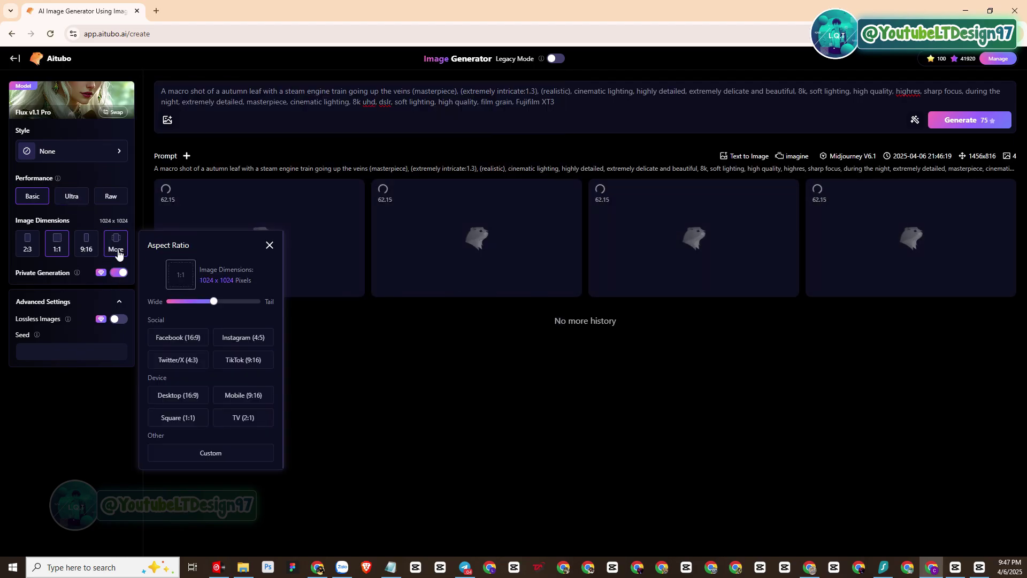
left_click(192, 343)
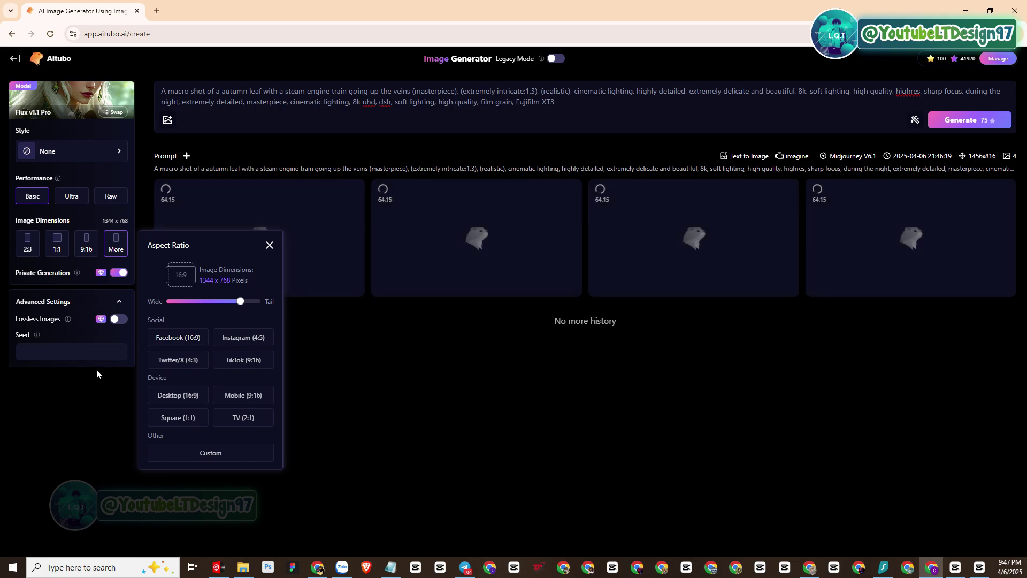
left_click(79, 395)
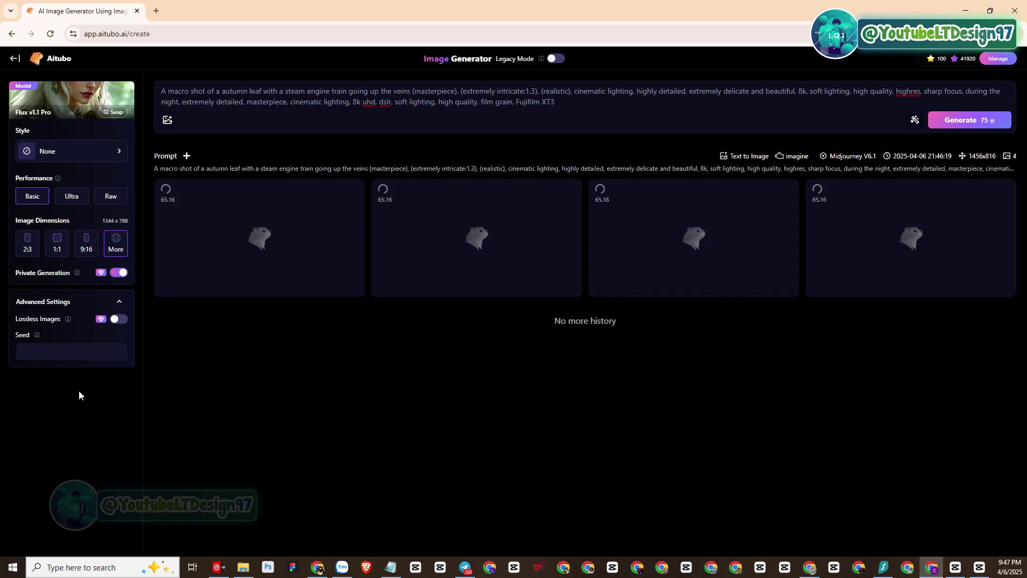
Replace the prompt with the ultra realistic anthropomorphic calico cat in a sky blue and black wetsuit surfing a large ocean wave, copied from the notes.
left_click(563, 104)
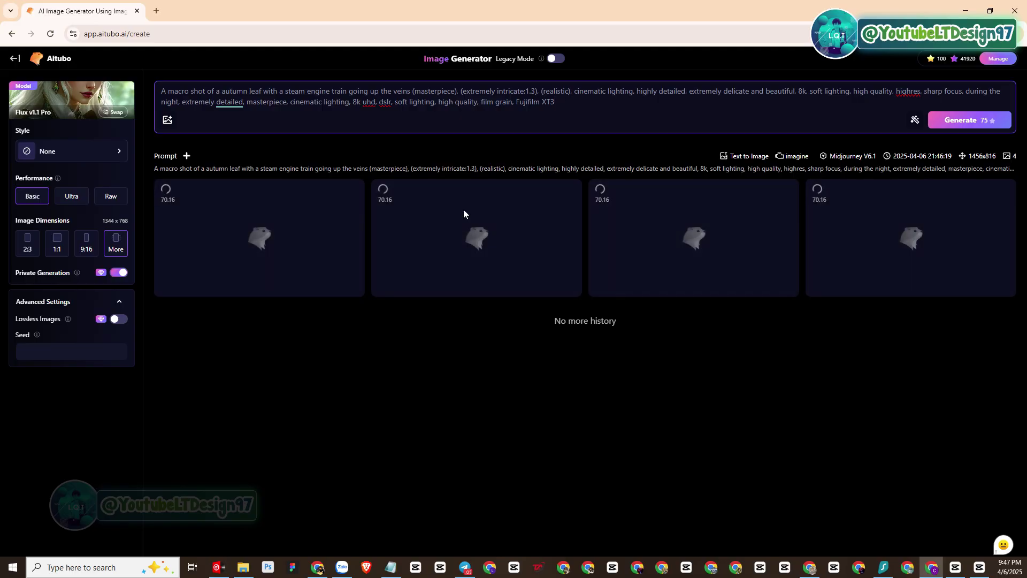
left_click(390, 567)
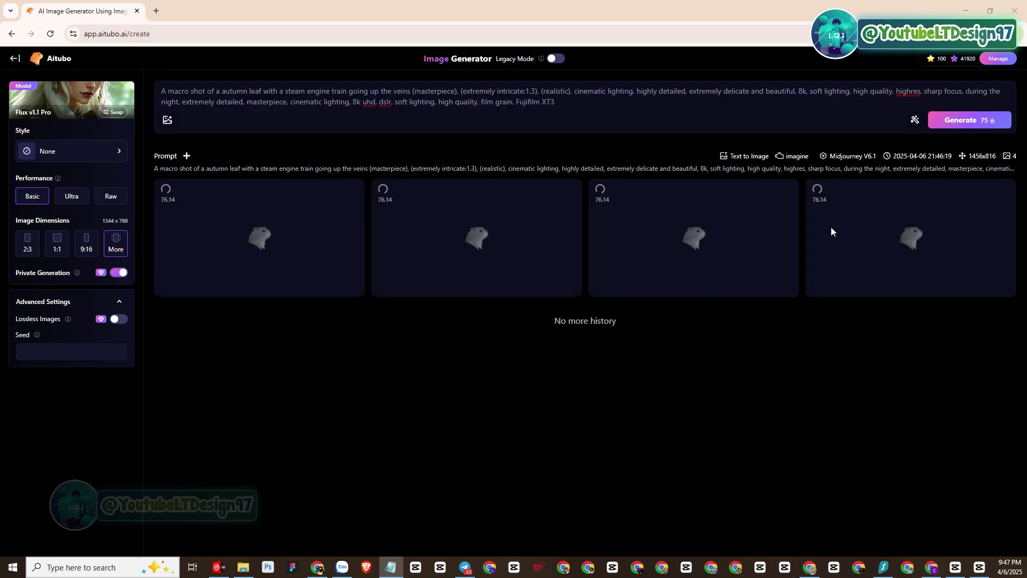
left_click(615, 118)
key("ctrl+a")
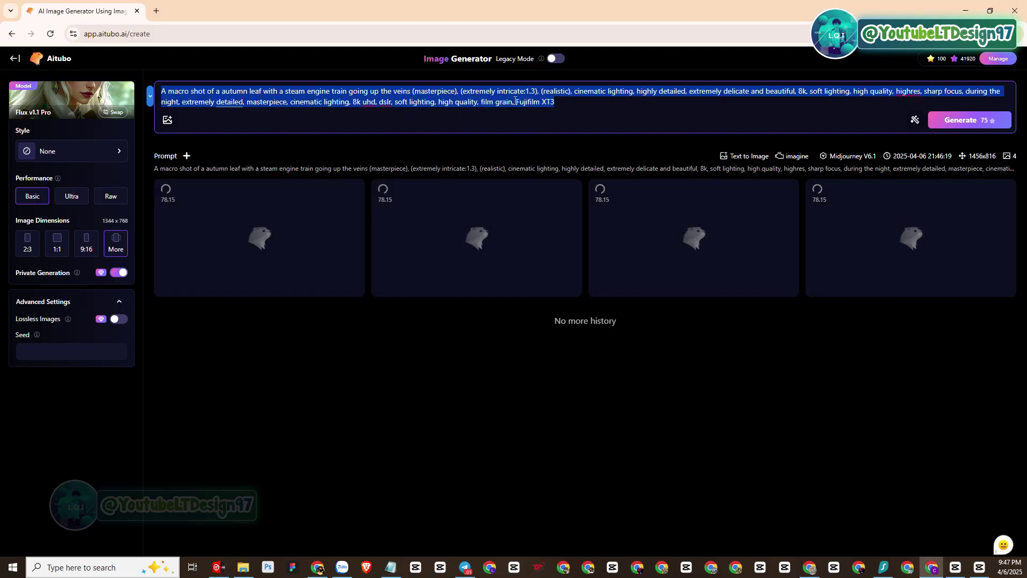
type("Ultra realistic art style. Dynamic lighting. High Detail. An anthropomorphic calico cat with mostly grey and white fur with some orange. She is wearing a sky blue and black wetsuit, surfing a large ocean wave")
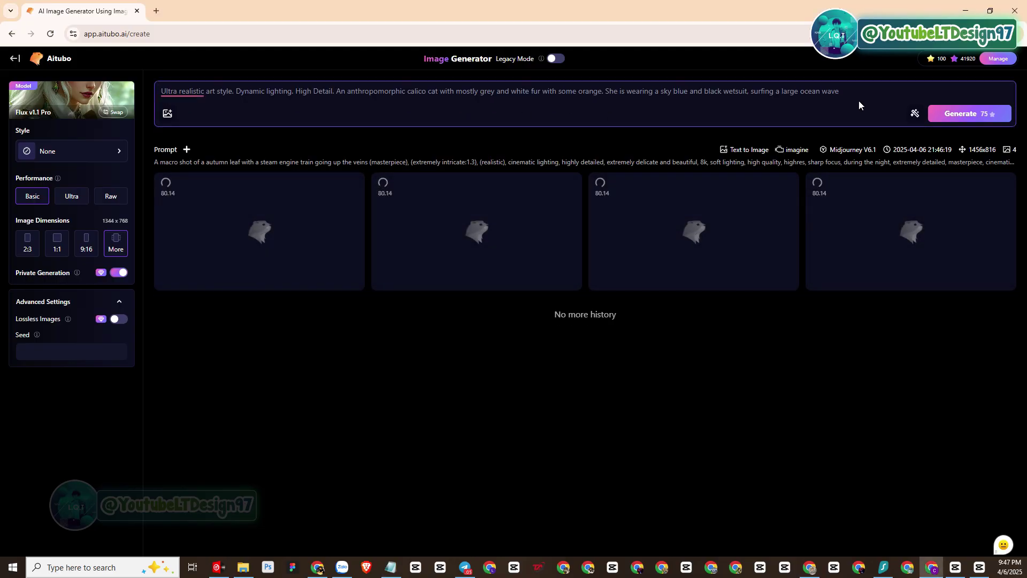
Check the Redux image reference option and generate the surfing cat image with Flux v1.1 Pro at Basic performance.
left_click_drag(859, 100, 782, 95)
key("ctrl+a")
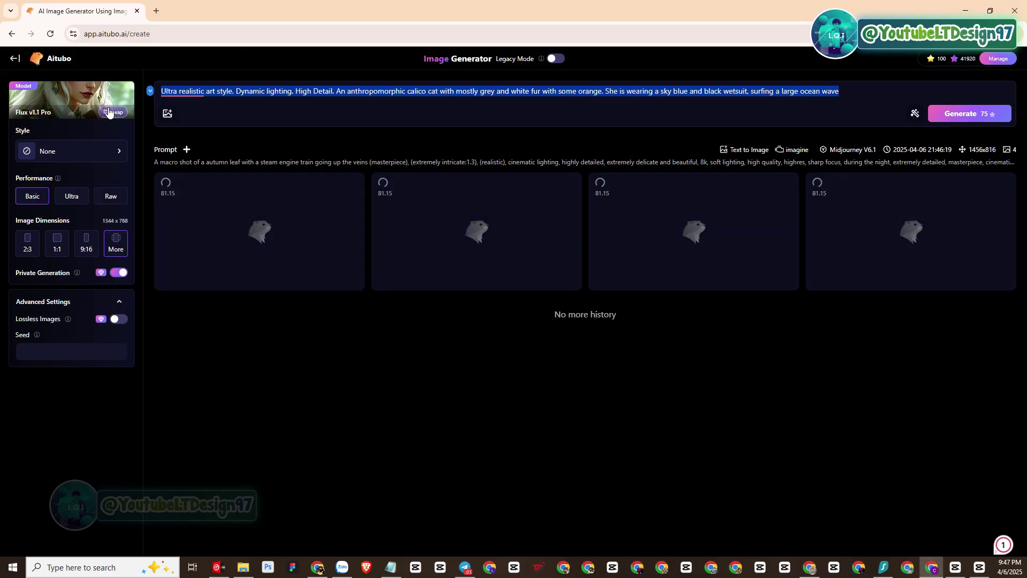
left_click(167, 114)
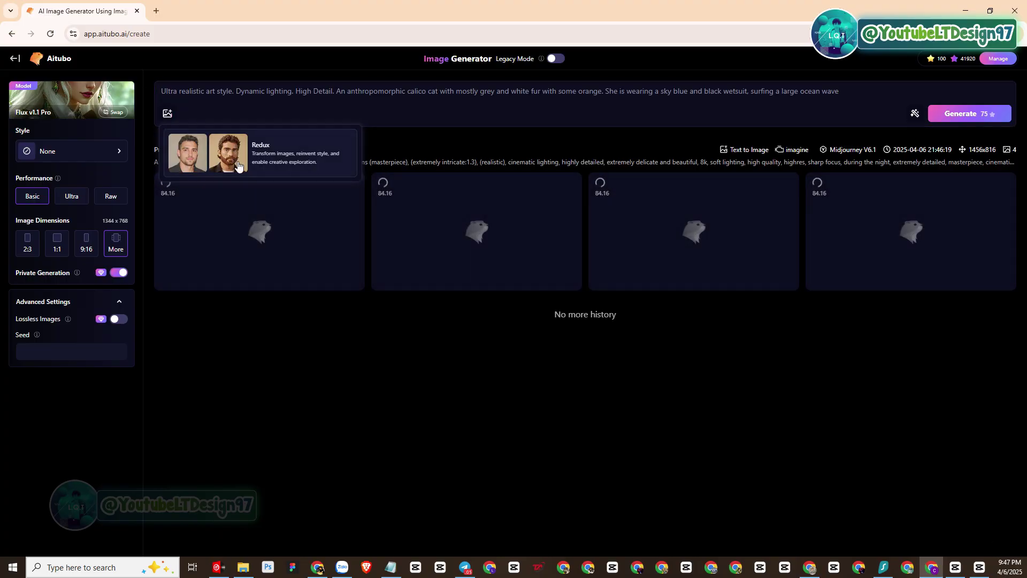
key("Return")
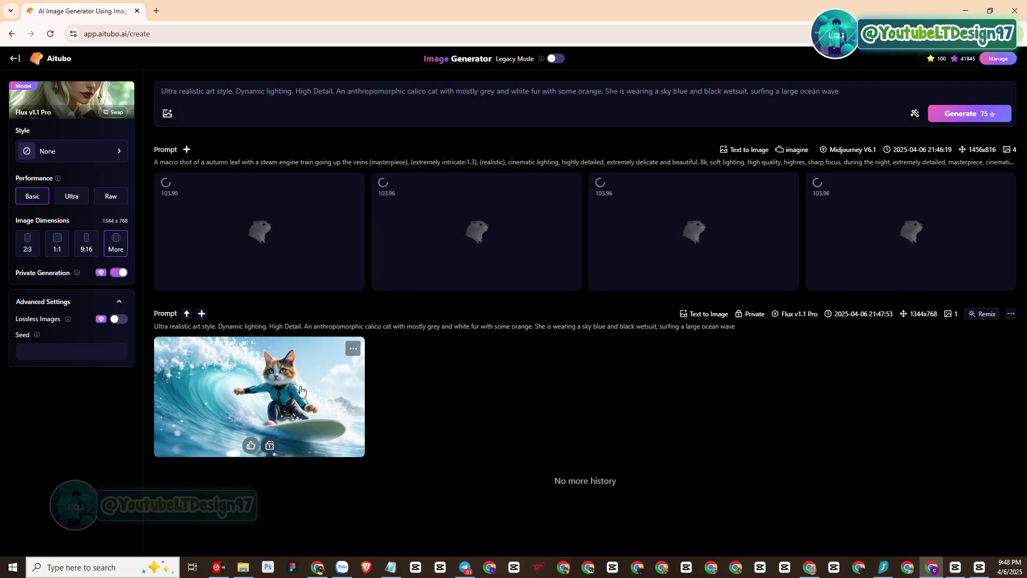
Examine the generated surfing cat images at full size with their prompt and model details, closing each preview.
left_click(300, 387)
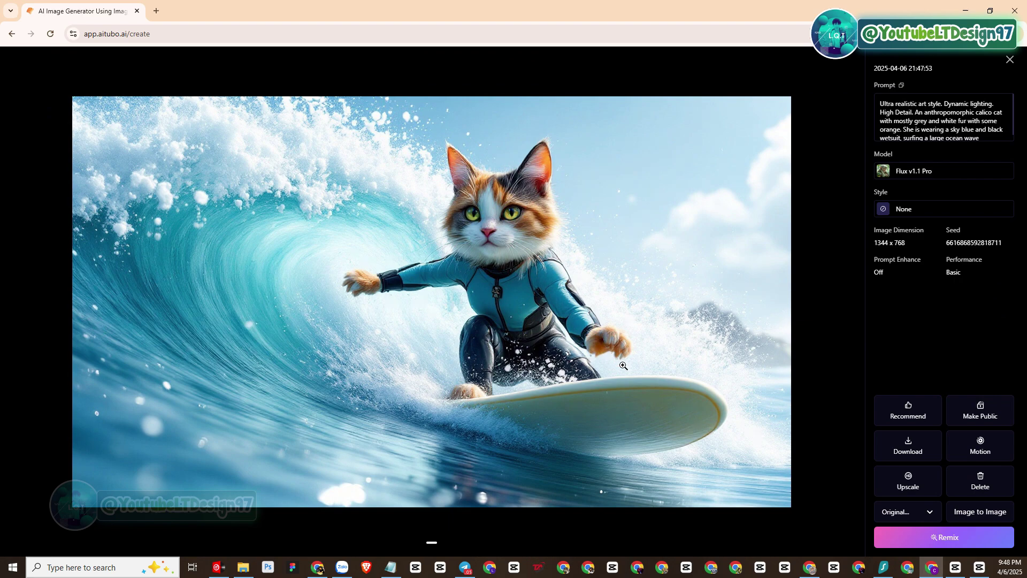
left_click(1009, 60)
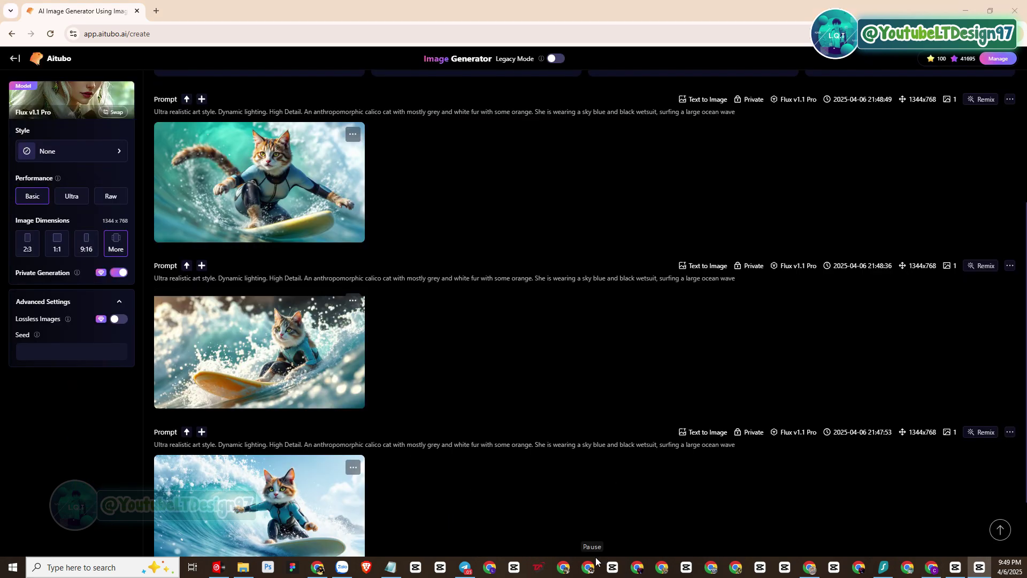
scroll(533, 417, "up", 1)
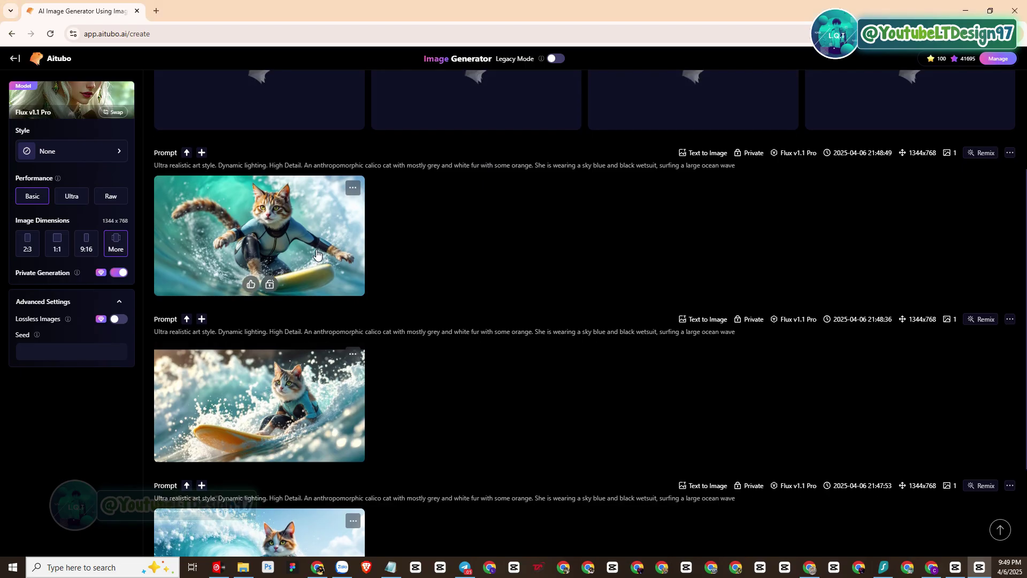
left_click(317, 252)
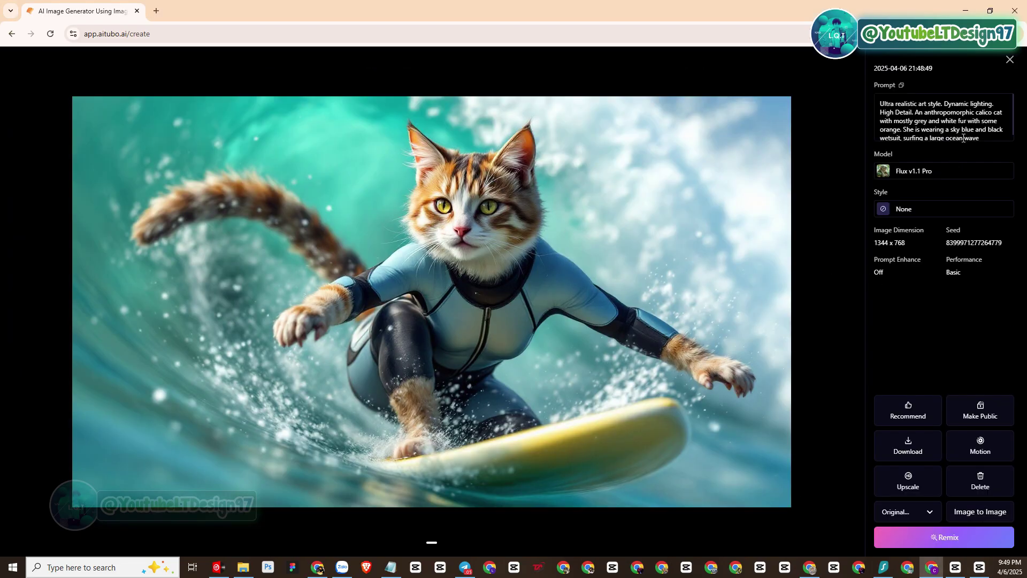
scroll(956, 132, "down", 1)
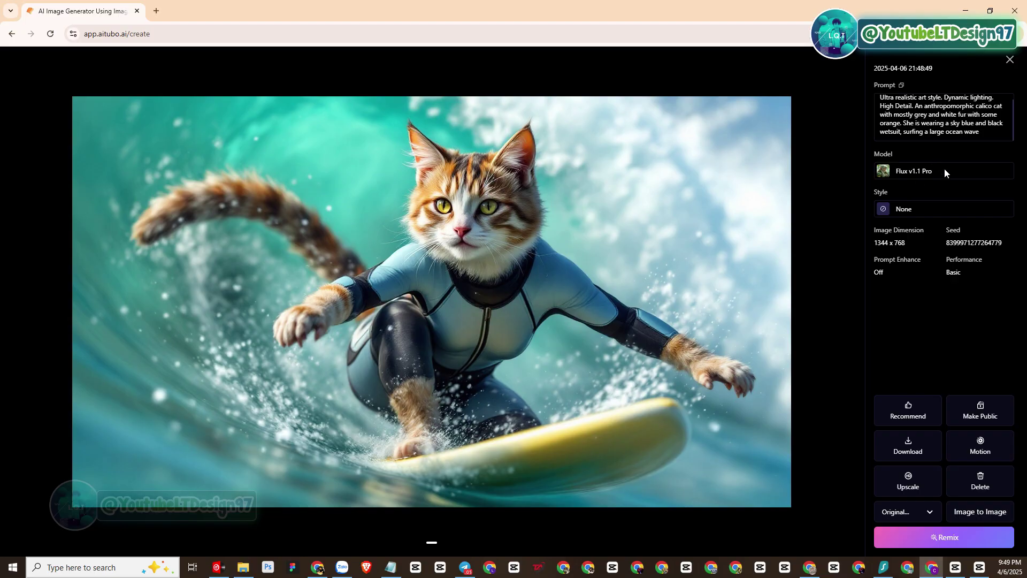
left_click_drag(945, 171, 895, 172)
left_click(1006, 71)
left_click(1012, 62)
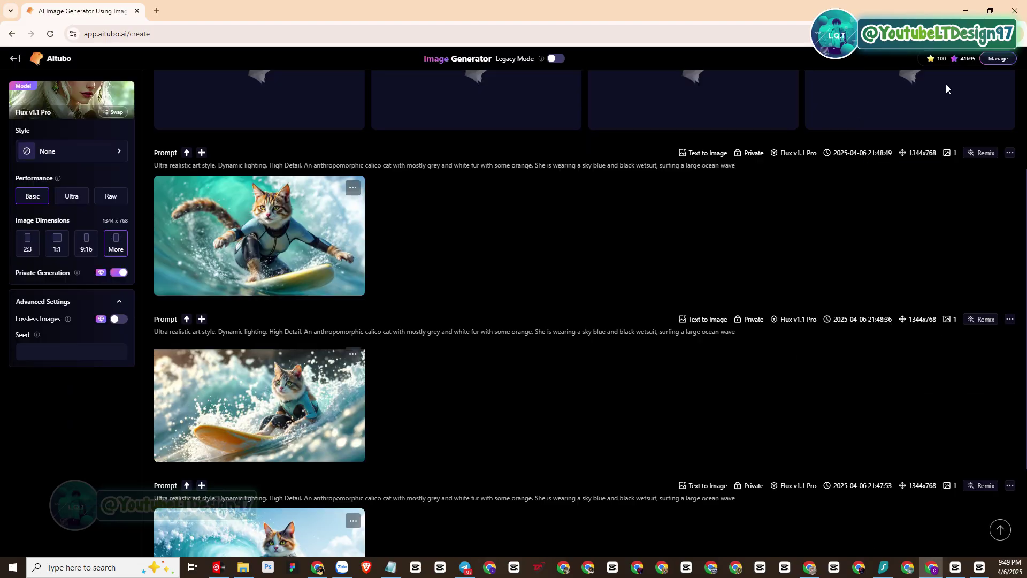
scroll(496, 364, "down", 2)
left_click(300, 466)
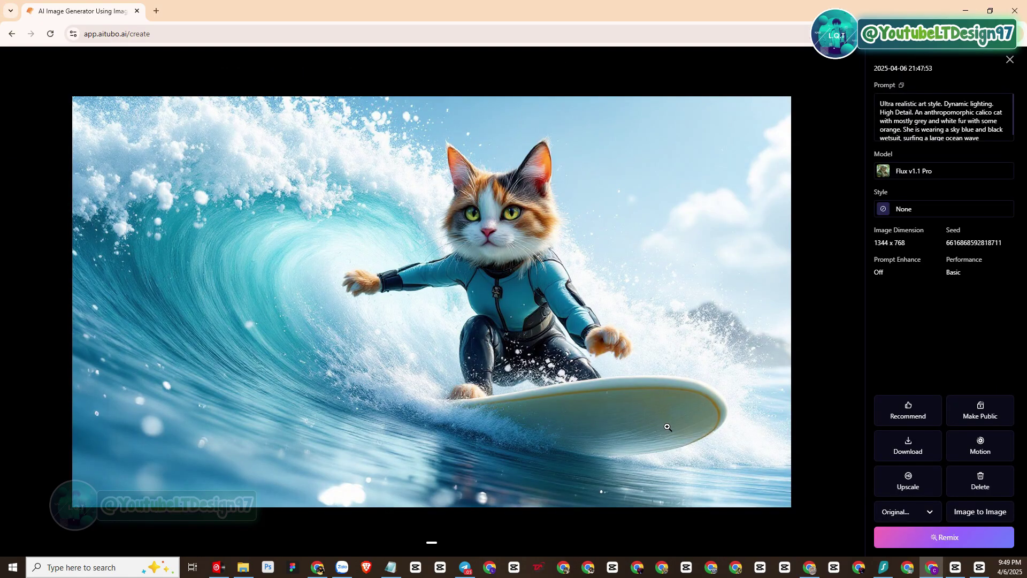
left_click(1010, 59)
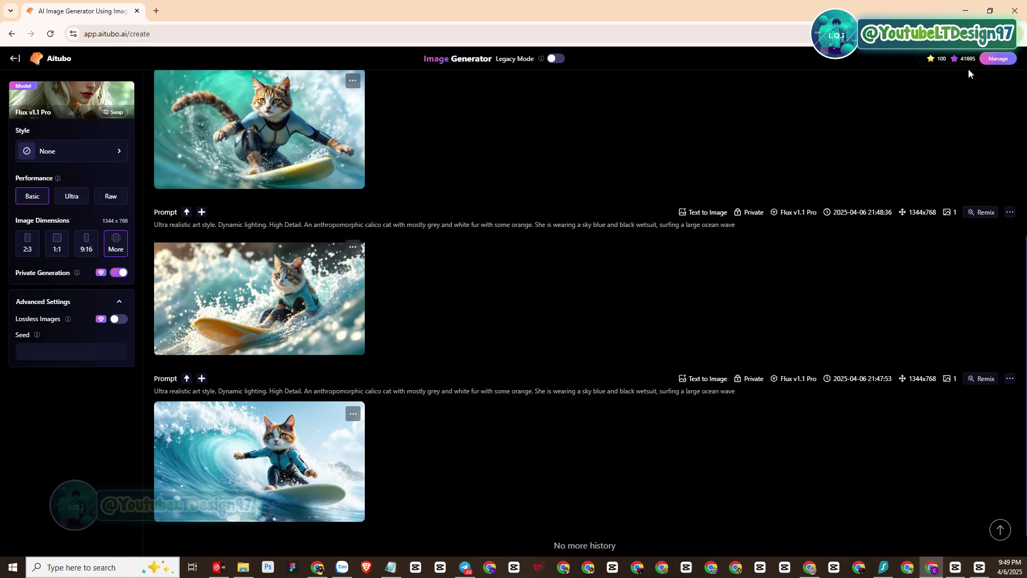
Look through the model list again around Midjourney V6.1 and Imagen 3, and close it with Flux v1.1 Pro kept.
scroll(318, 327, "up", 10)
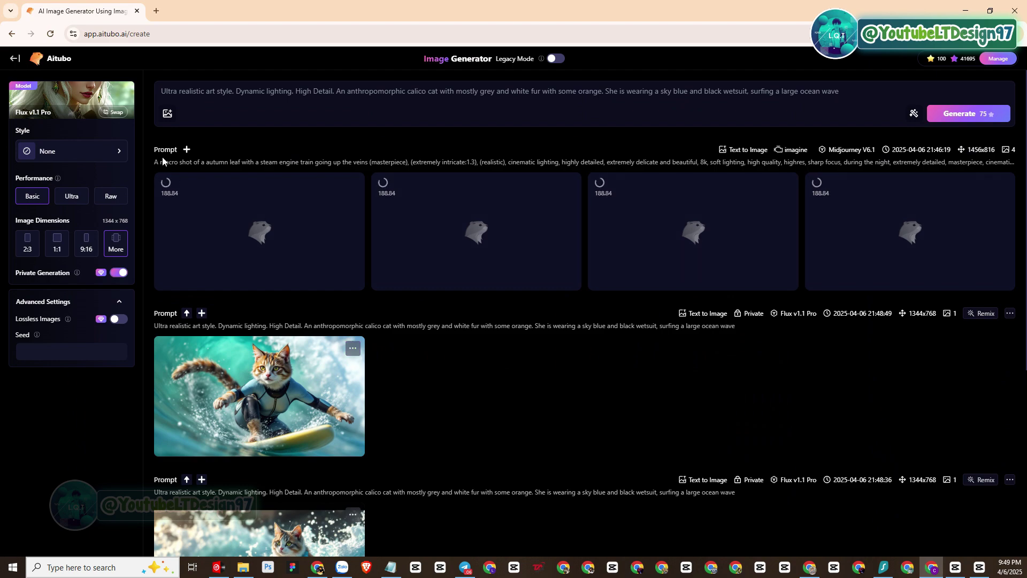
left_click(113, 112)
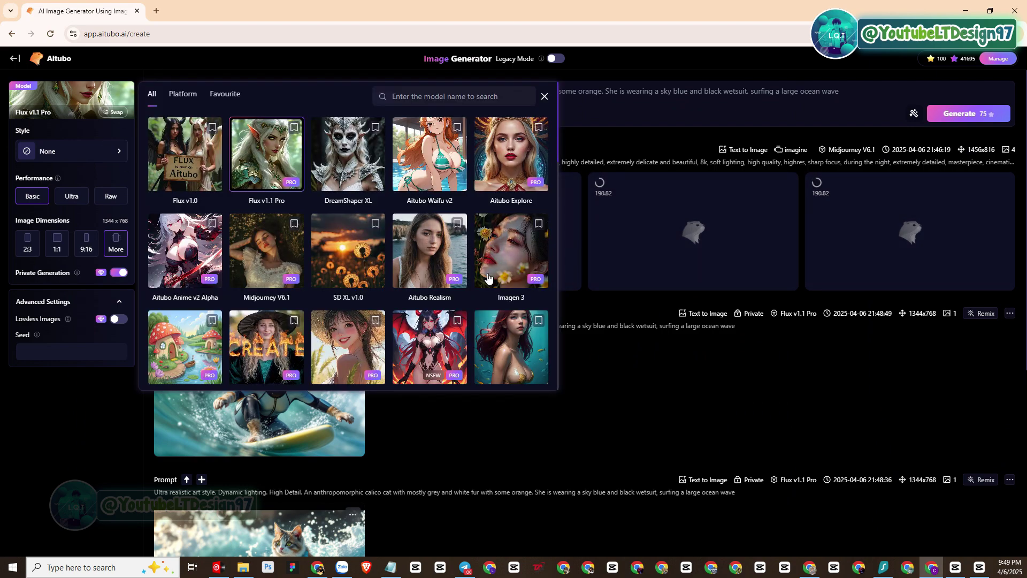
scroll(487, 276, "down", 1)
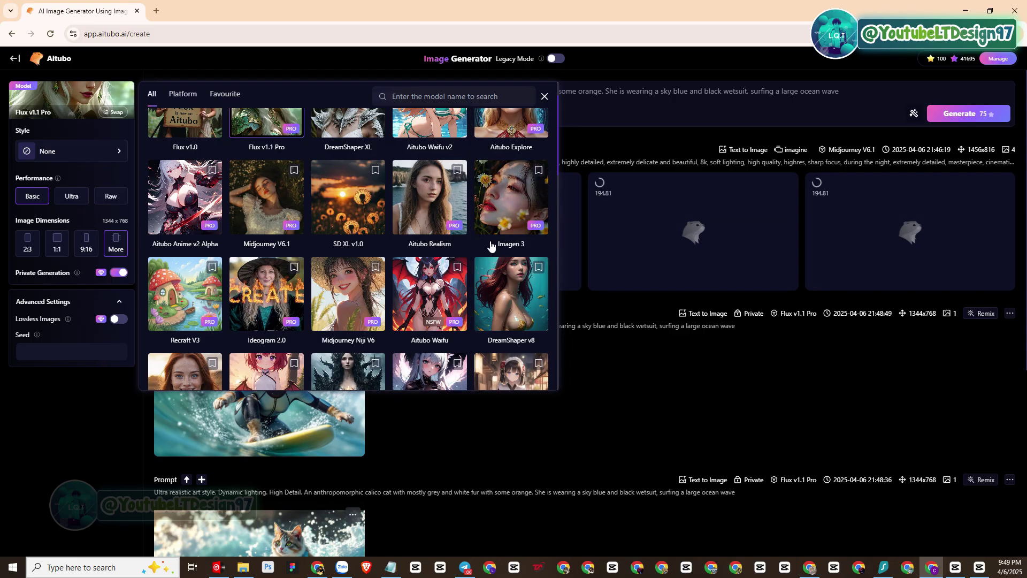
left_click_drag(491, 245, 387, 293)
left_click(84, 432)
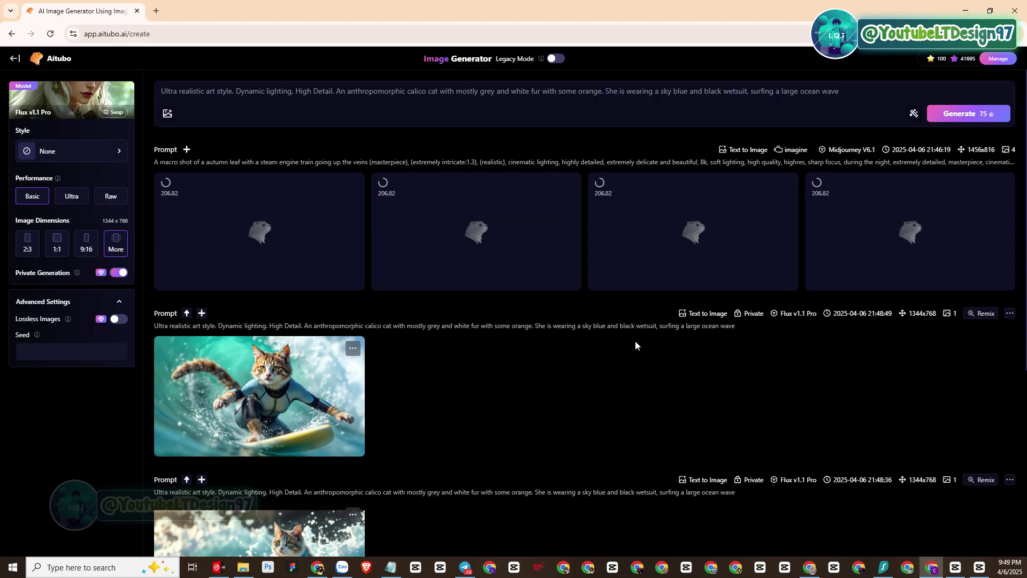
Replace the prompt with the cheerful old wizard in a magical medieval town holding two glowing potion bottles, Disney Pixar style, copied from the notes.
scroll(633, 351, "down", 5)
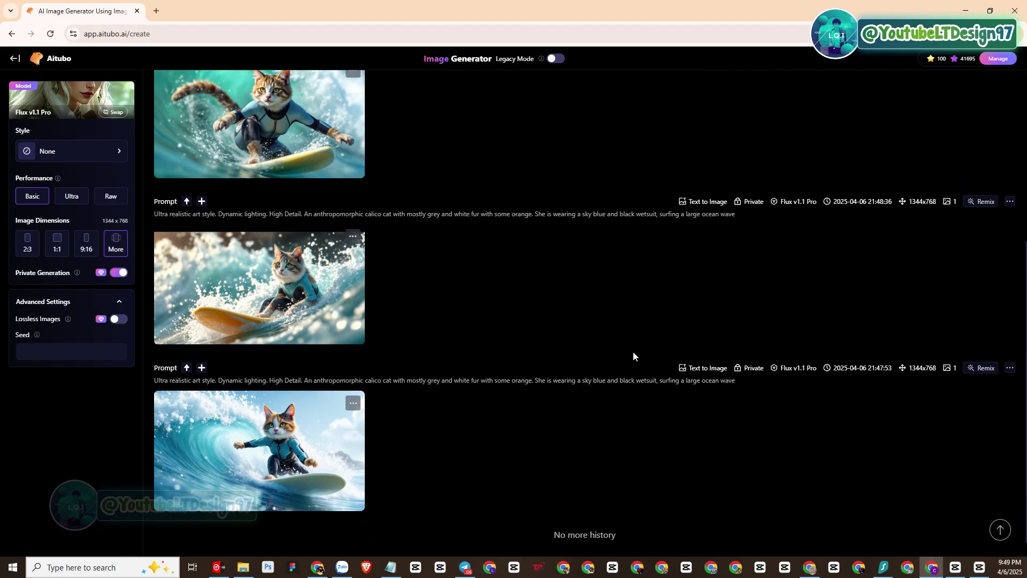
scroll(633, 356, "up", 5)
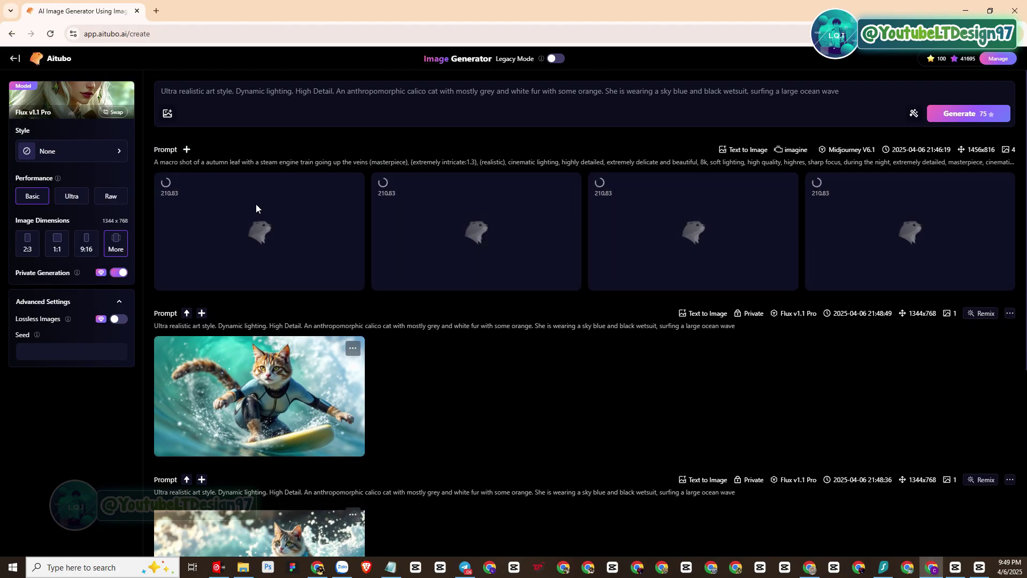
left_click(357, 101)
key("alt+Tab")
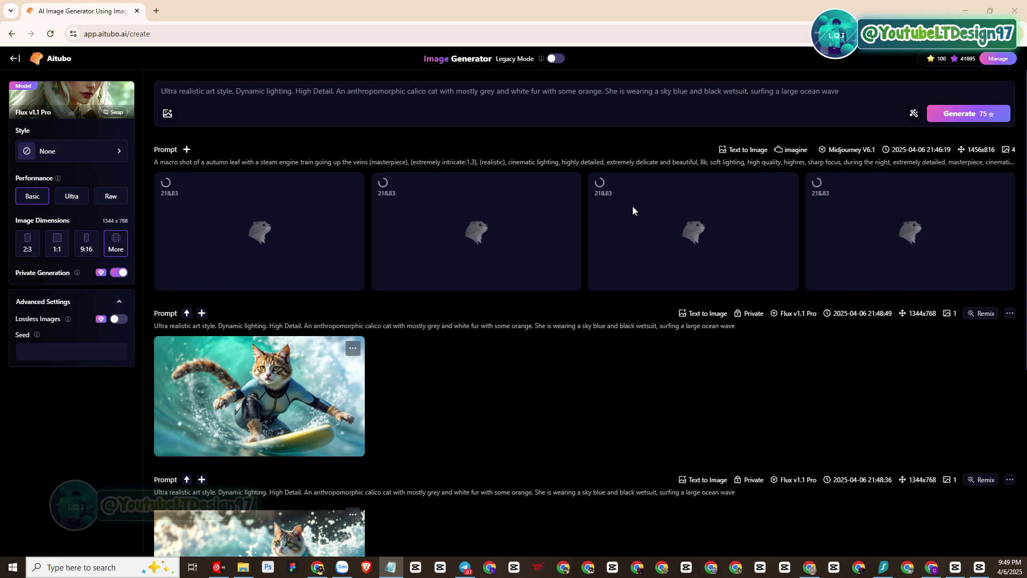
left_click(345, 85)
key("ctrl+a")
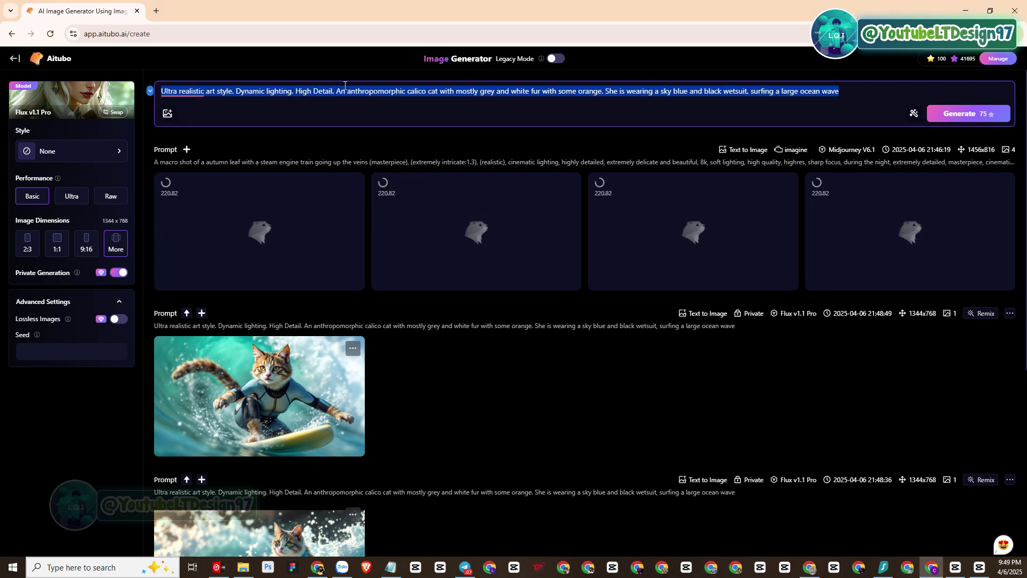
type("A cheerful old wizard in a magical medieval town, wearing a royal purple robe with golden embroidery, long curly gray hair and beard, round glasses, holding two glowing potion bottles (one steaming), Disney Pixar style, 3D animation, magical marketplace background, other wizards in the distance, warm sunlight, highly detailed")
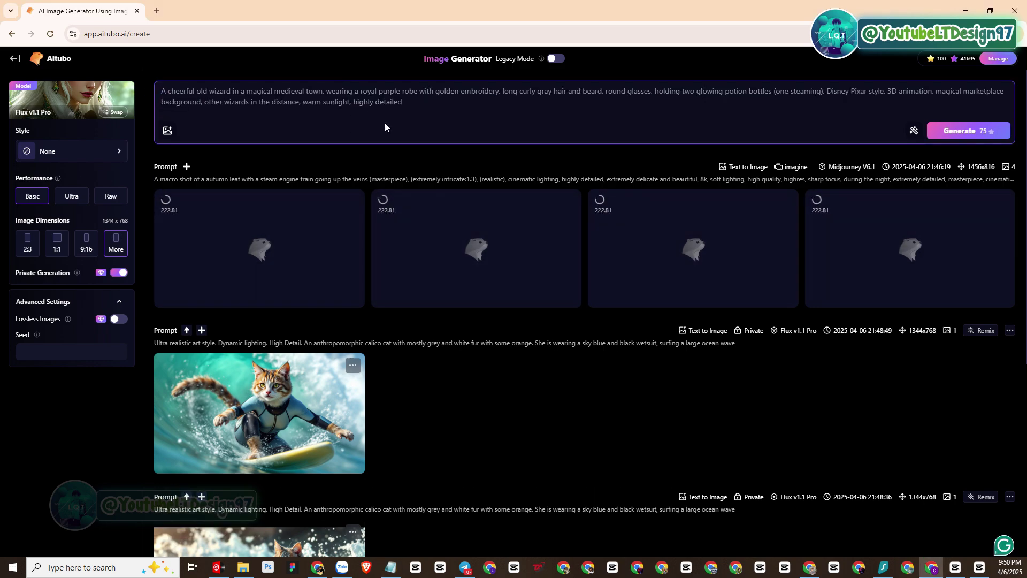
Generate the wizard image with Flux v1.1 Pro at Basic performance, view it at full size and close the preview.
left_click(487, 185)
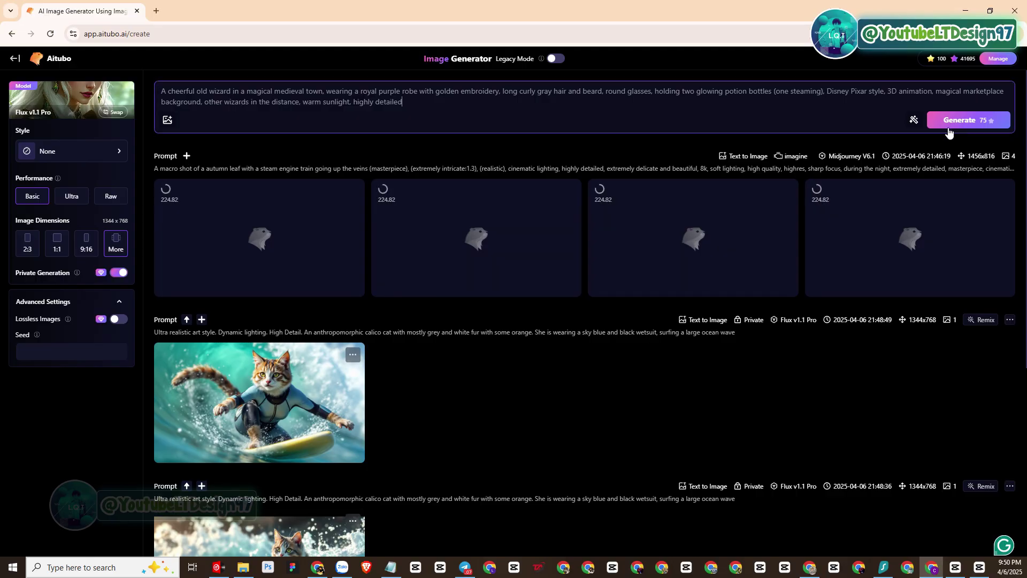
left_click(968, 120)
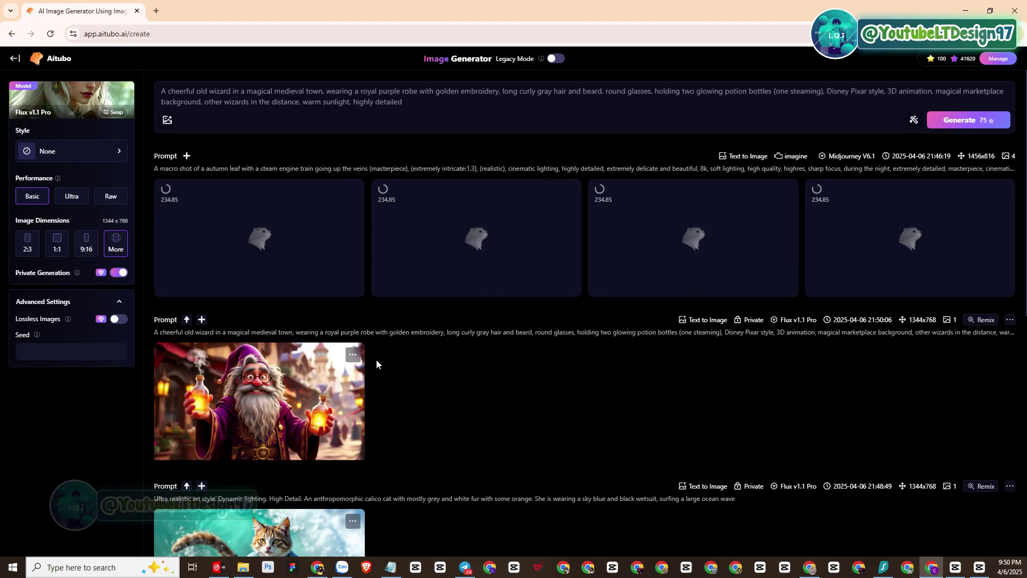
left_click(284, 399)
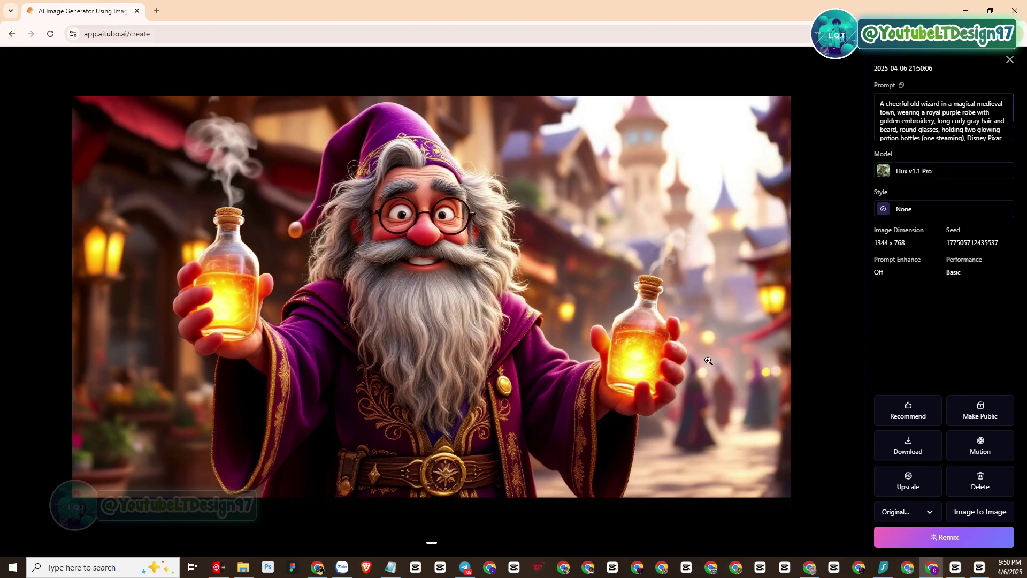
left_click(1009, 60)
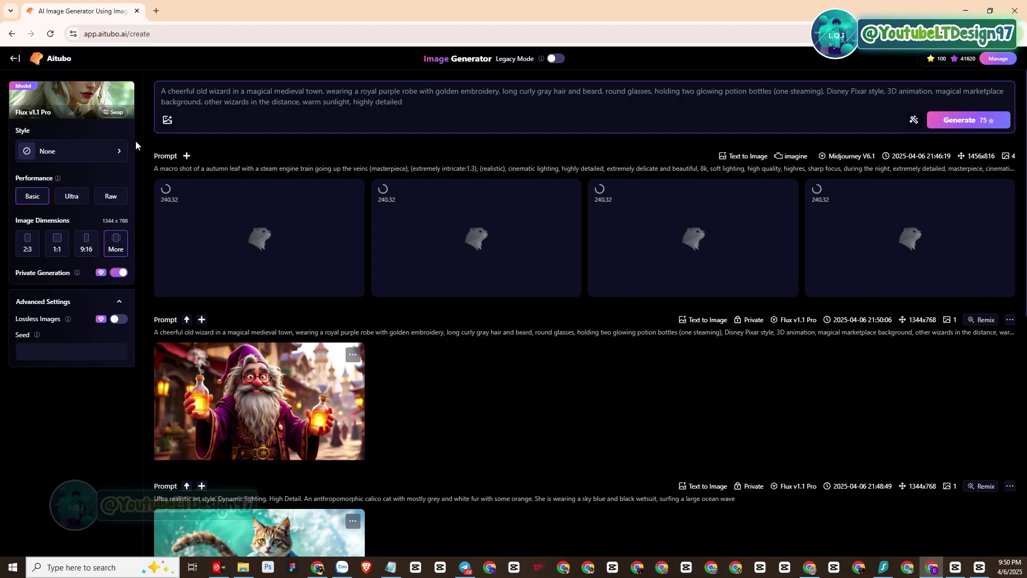
Switch the model to YamerMix XL v8 and generate four 1344 x 768 wizard images at Speed performance.
left_click(83, 101)
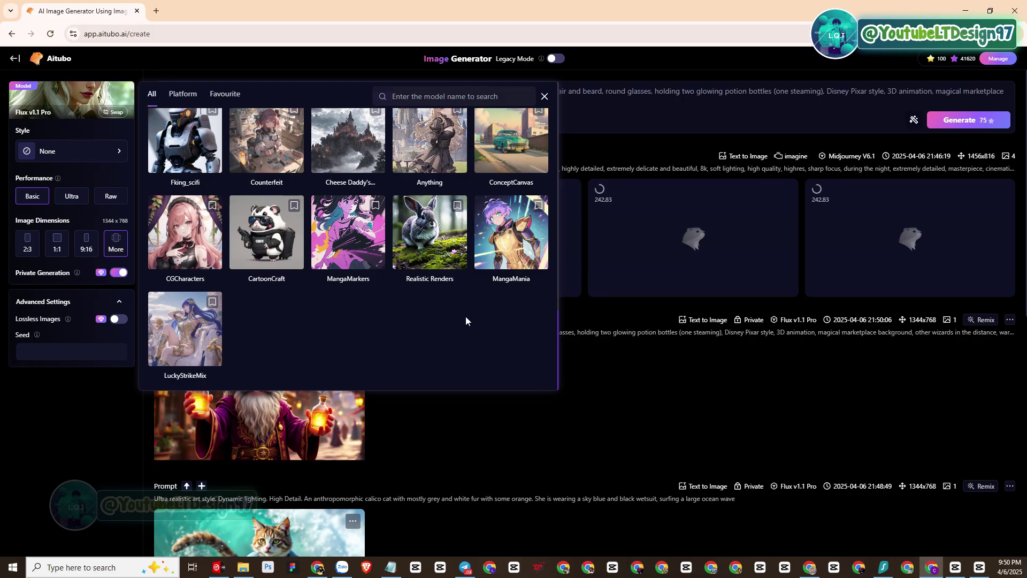
scroll(466, 321, "up", 1)
scroll(465, 320, "up", 1)
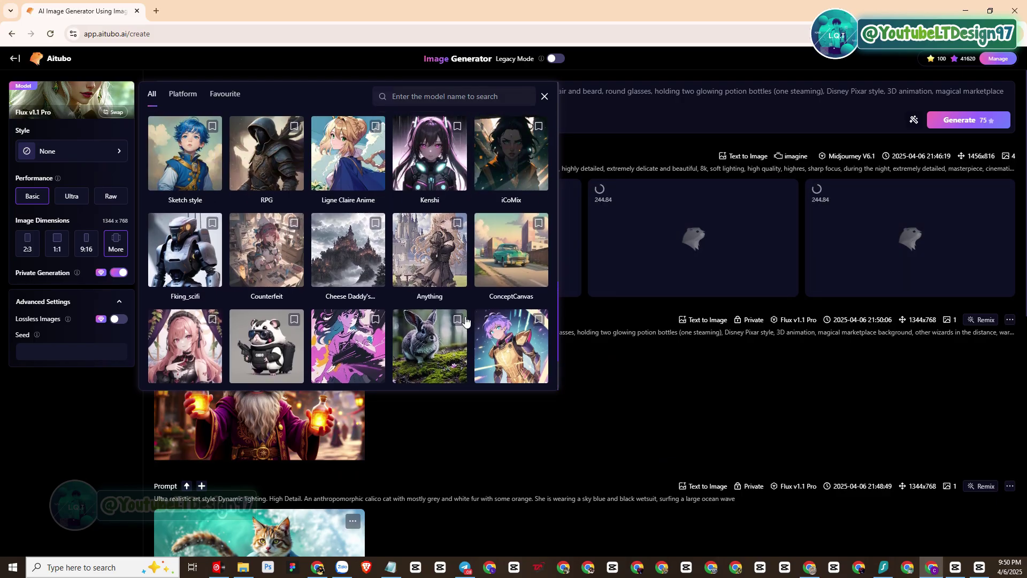
scroll(466, 321, "up", 3)
scroll(465, 320, "up", 1)
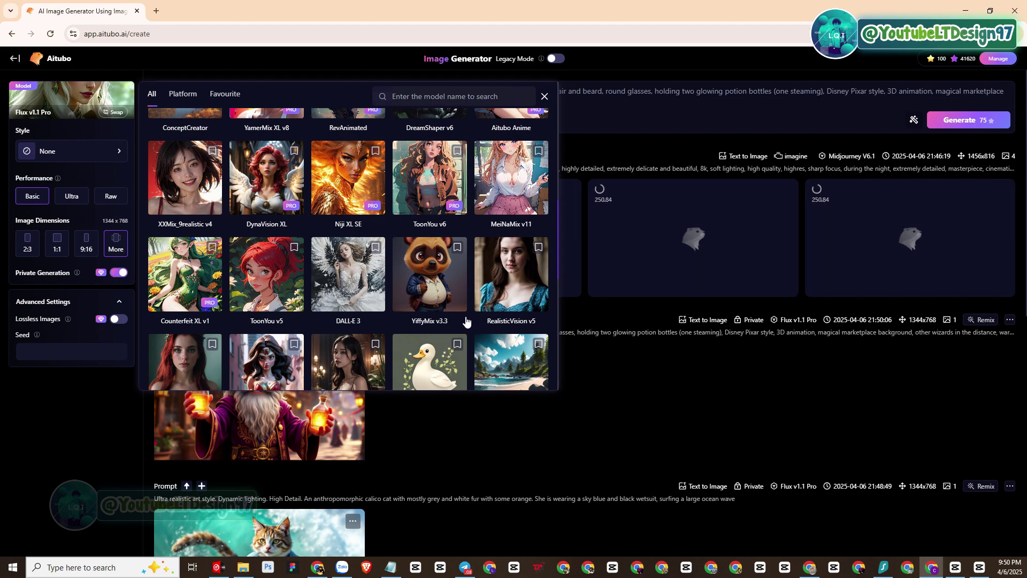
scroll(466, 320, "up", 3)
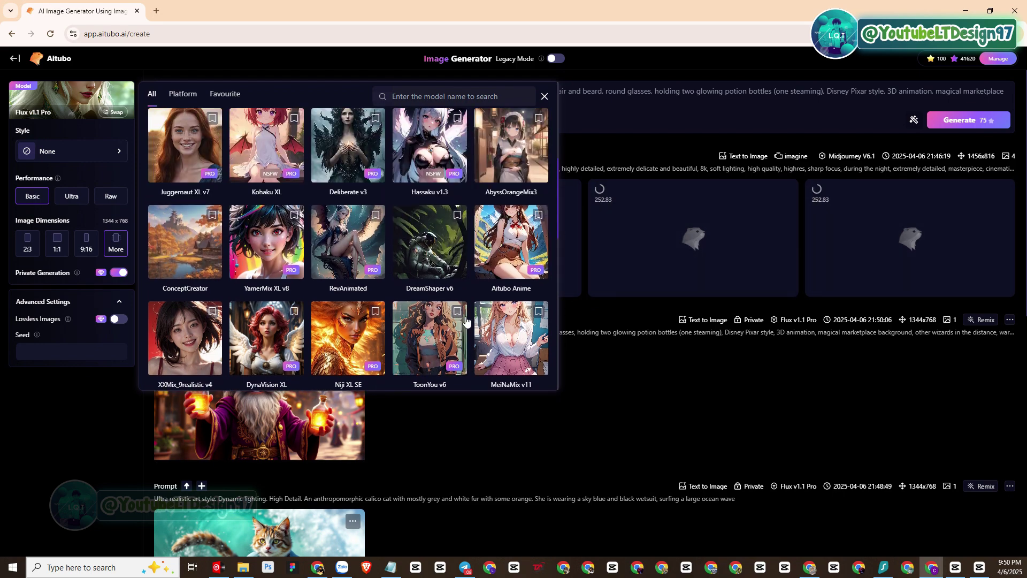
scroll(466, 321, "up", 3)
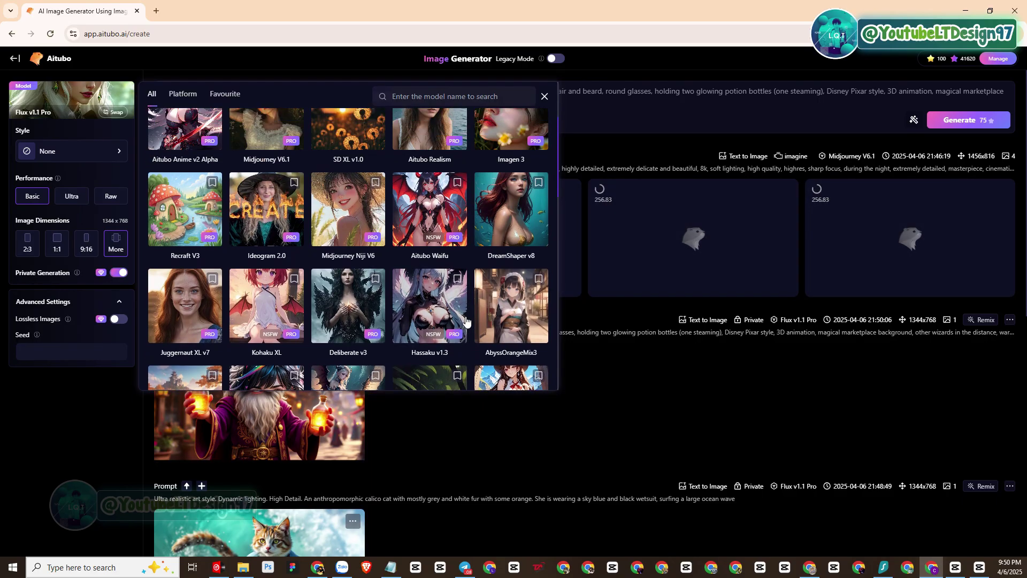
scroll(466, 321, "up", 2)
scroll(466, 321, "down", 5)
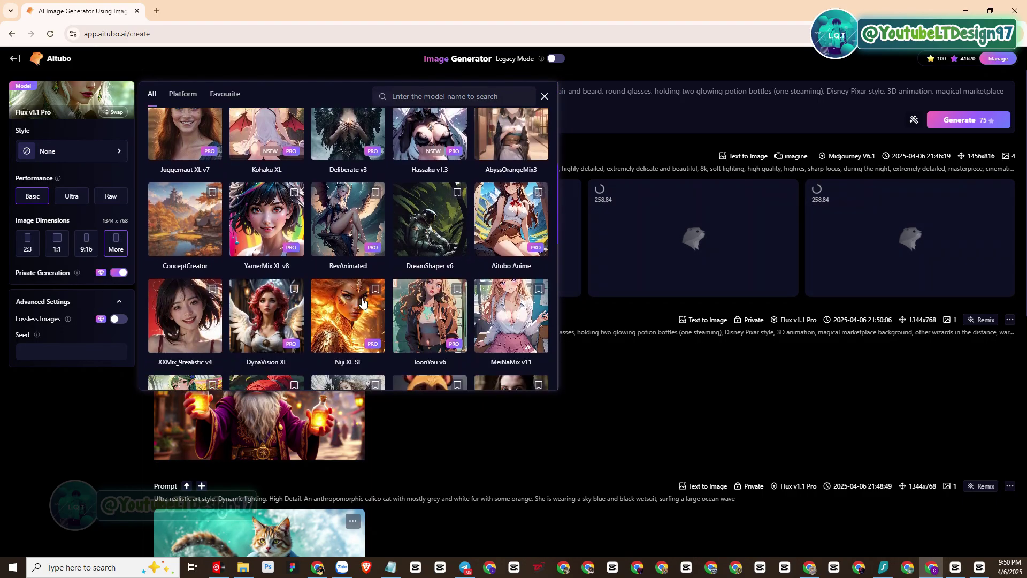
left_click(247, 230)
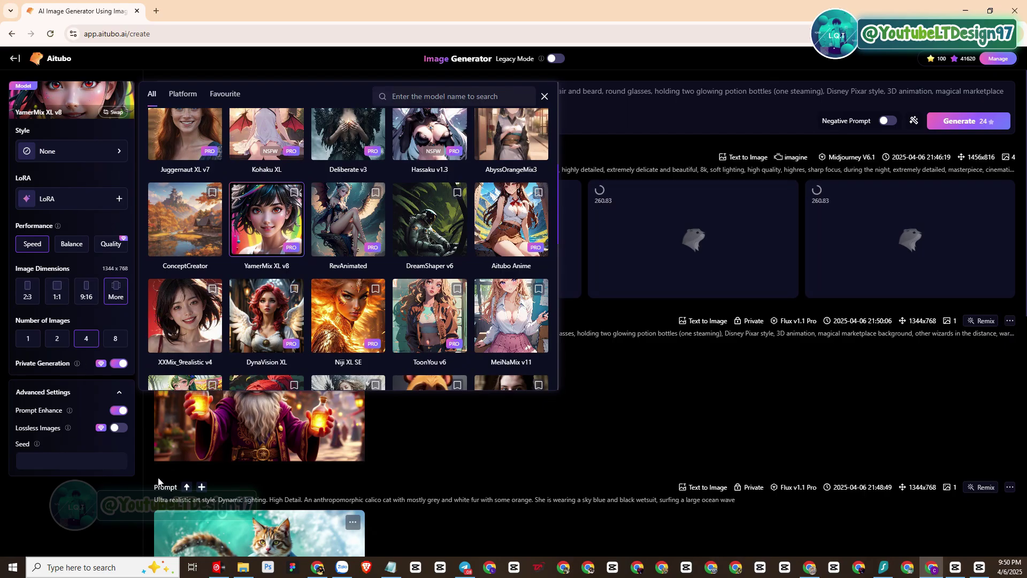
left_click(623, 437)
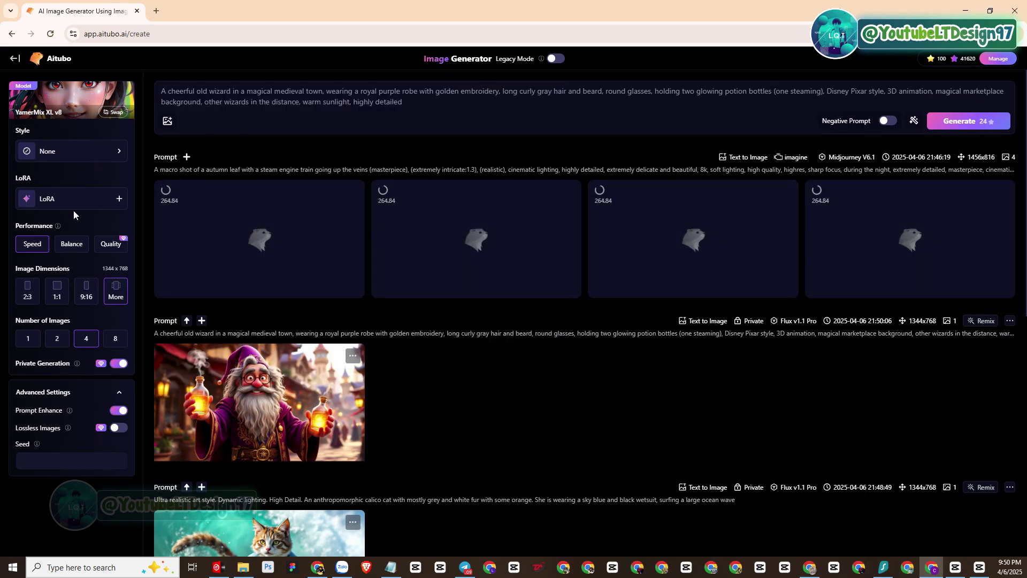
left_click(971, 122)
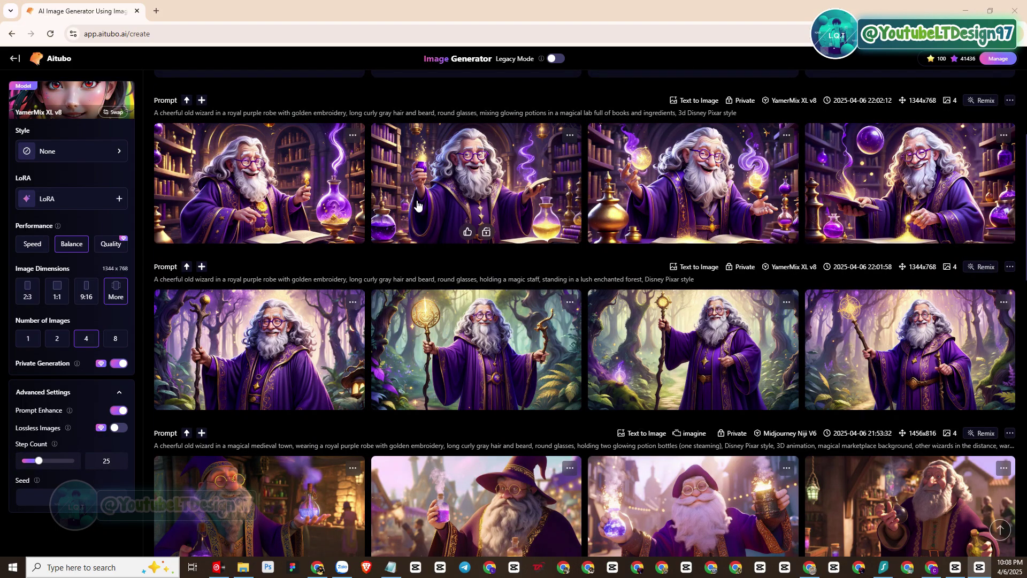
Examine the generated wizard images in the history, comparing the YamerMix XL v8, Midjourney Niji V6 and Flux v1.1 Pro results.
scroll(511, 227, "down", 15)
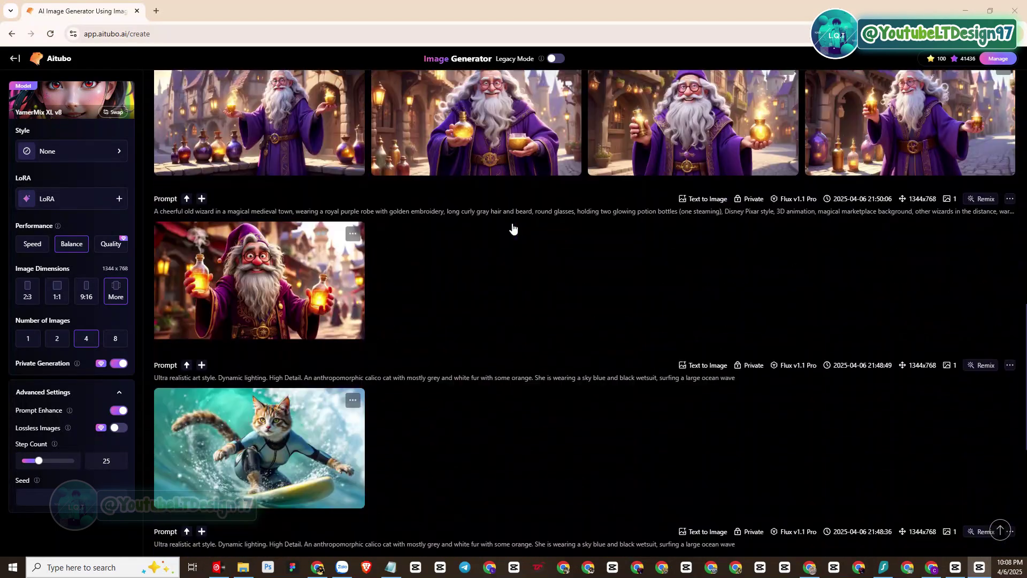
scroll(512, 225, "up", 10)
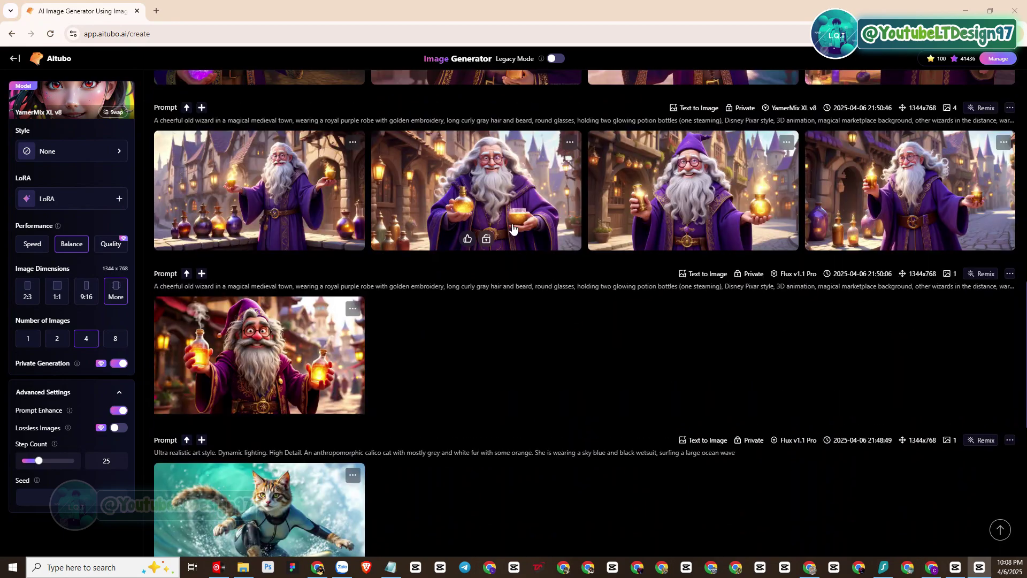
scroll(512, 229, "up", 8)
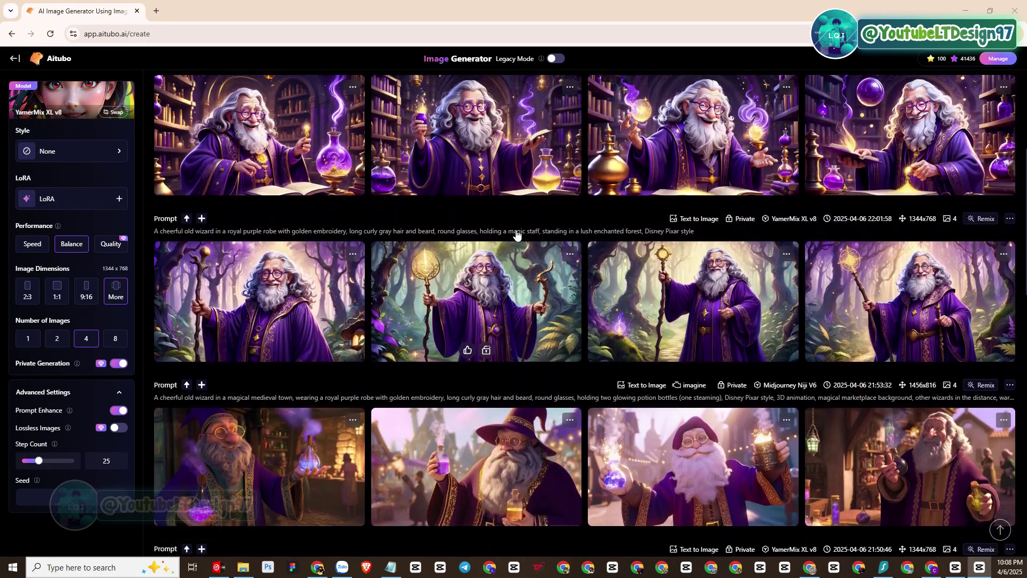
scroll(505, 250, "down", 2)
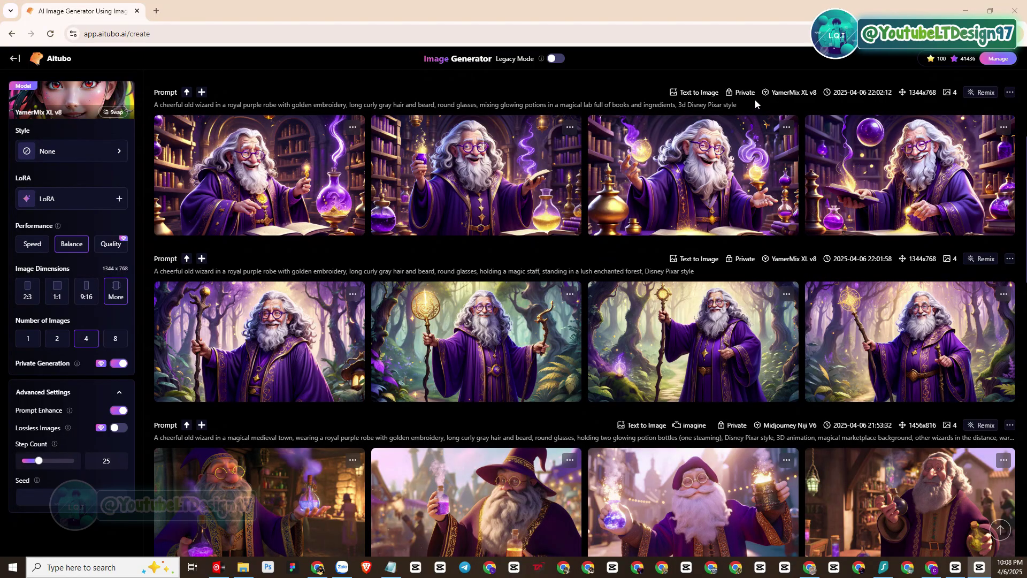
left_click_drag(772, 94, 806, 92)
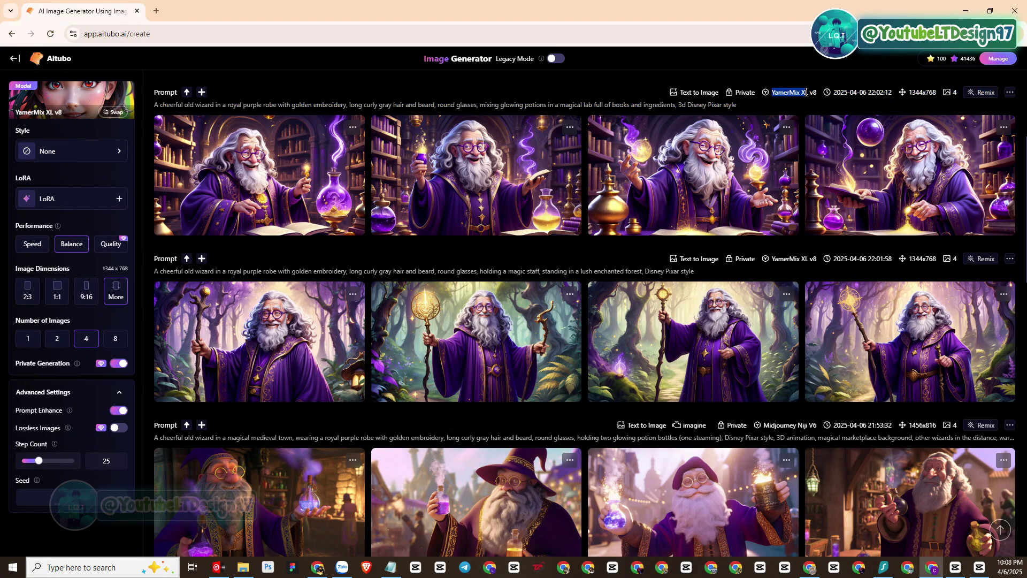
scroll(756, 271, "down", 4)
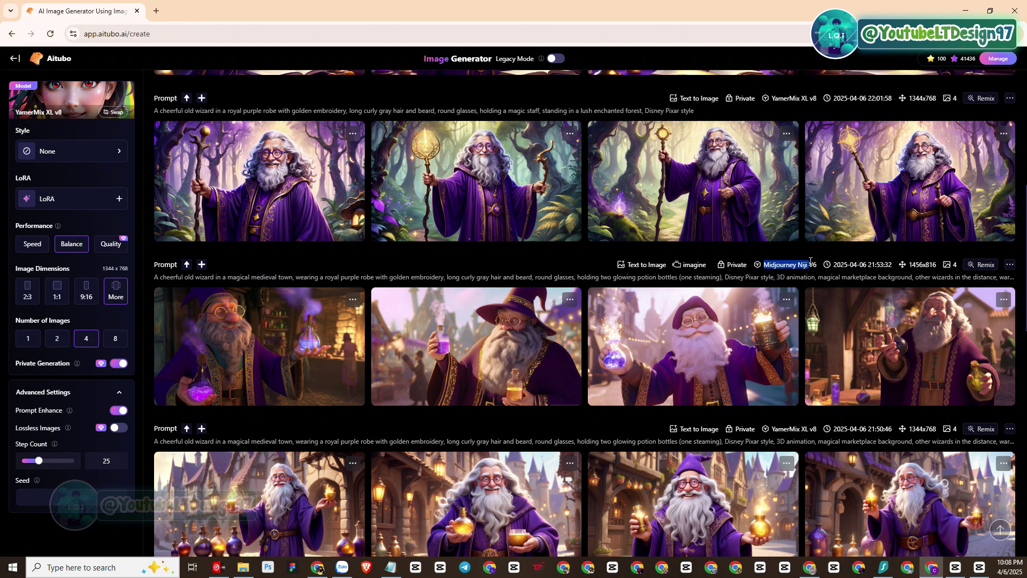
scroll(749, 283, "down", 5)
scroll(748, 283, "up", 9)
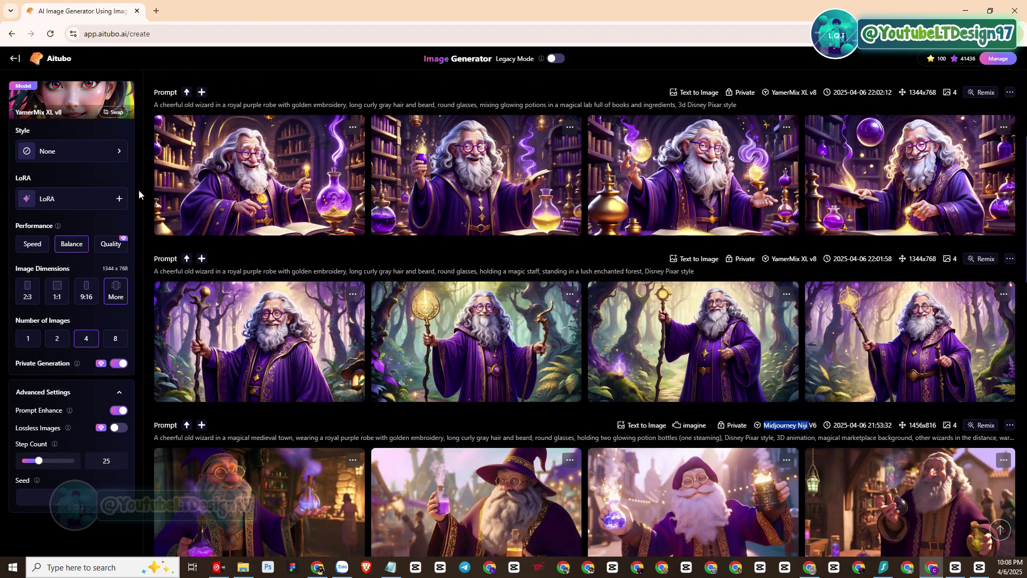
Look through the whole list of available models and close it with YamerMix XL v8 kept.
left_click(74, 105)
scroll(323, 244, "down", 10)
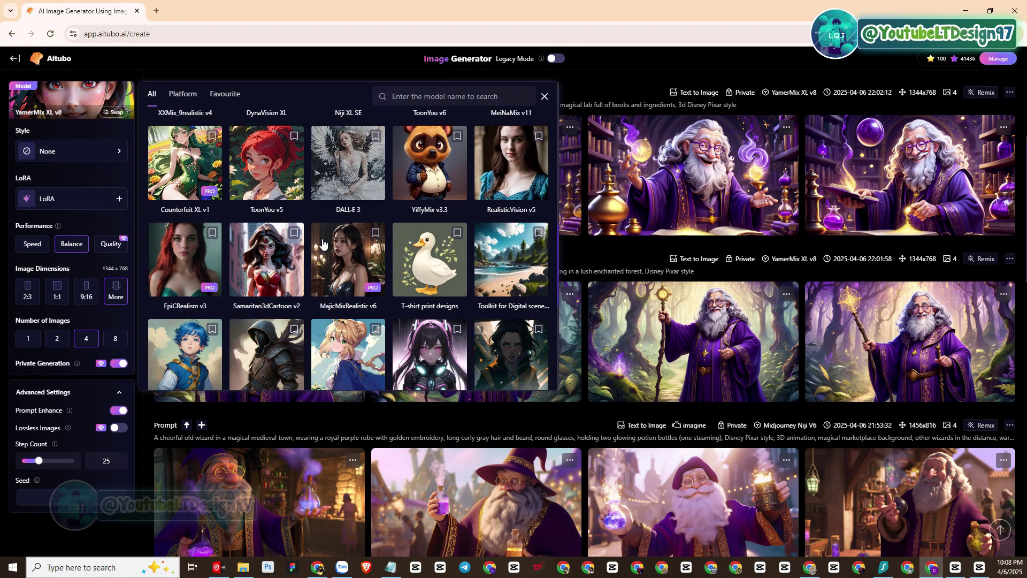
scroll(323, 244, "up", 10)
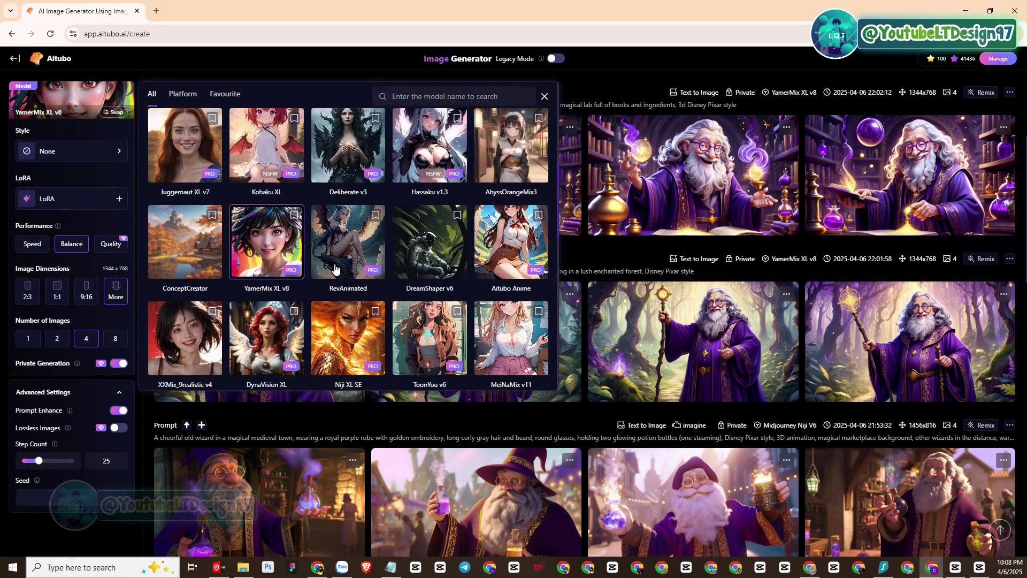
scroll(336, 268, "up", 4)
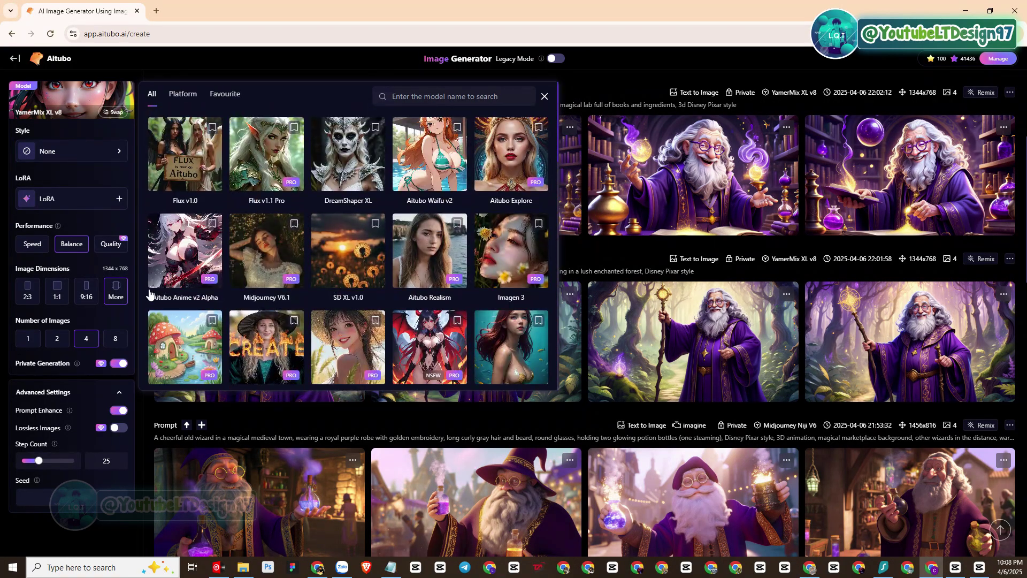
scroll(261, 307, "down", 5)
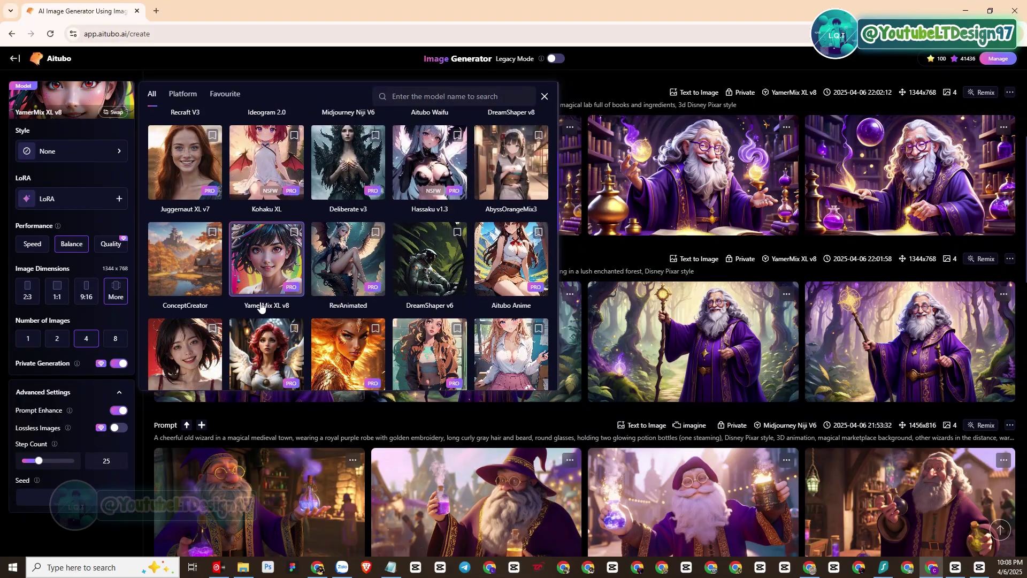
scroll(261, 307, "down", 7)
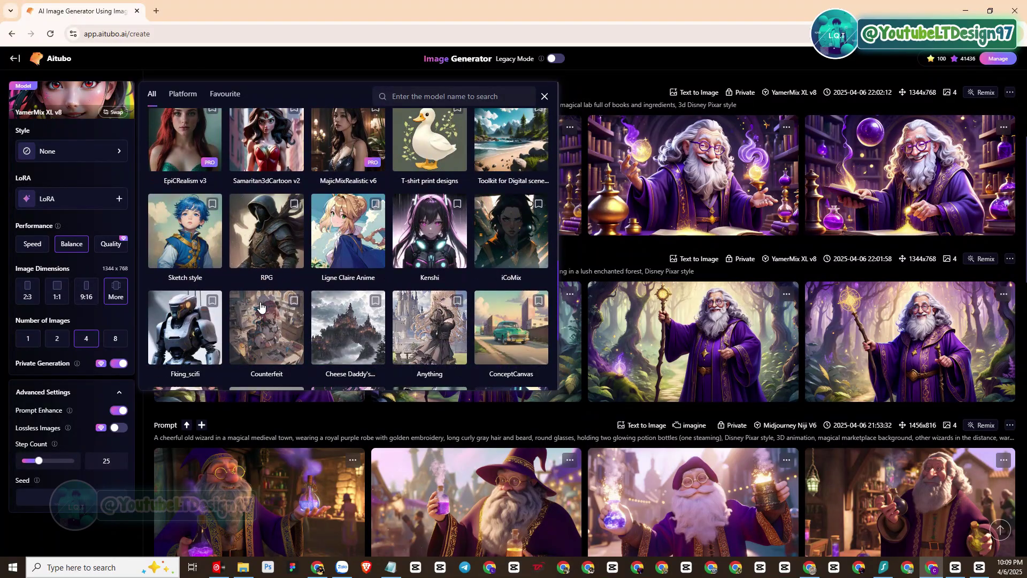
scroll(260, 306, "down", 4)
scroll(260, 306, "up", 10)
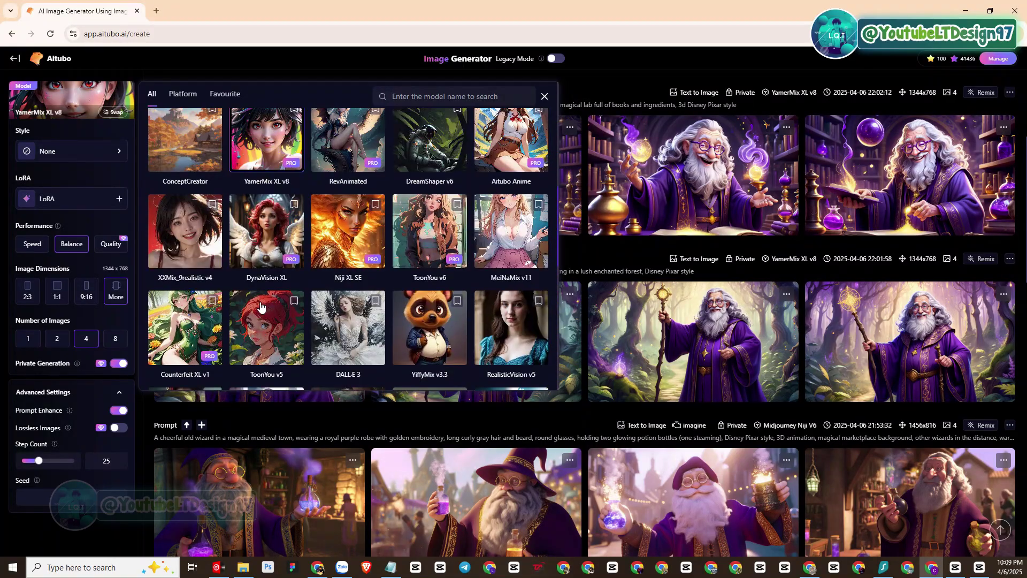
scroll(261, 306, "up", 6)
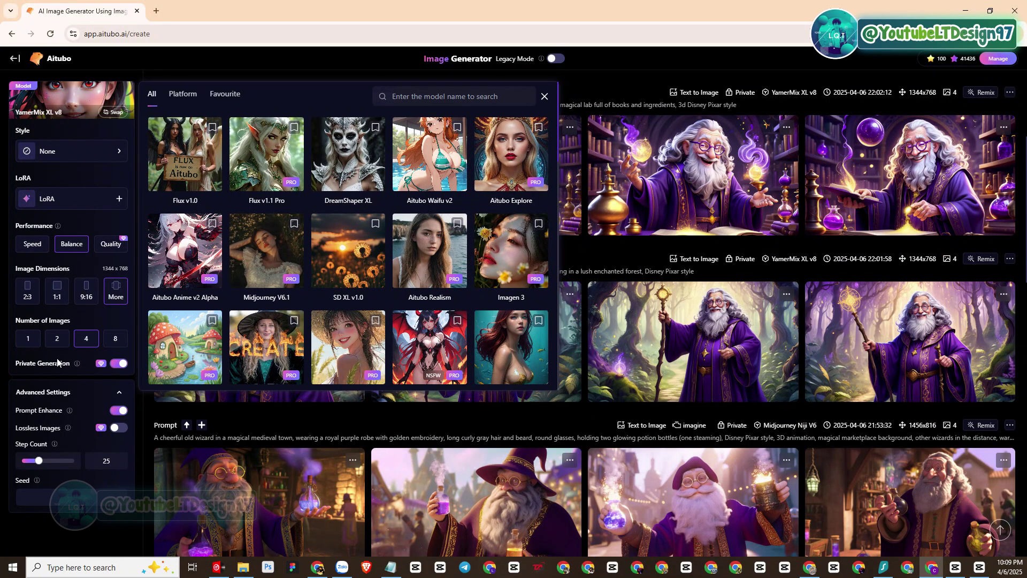
left_click(544, 96)
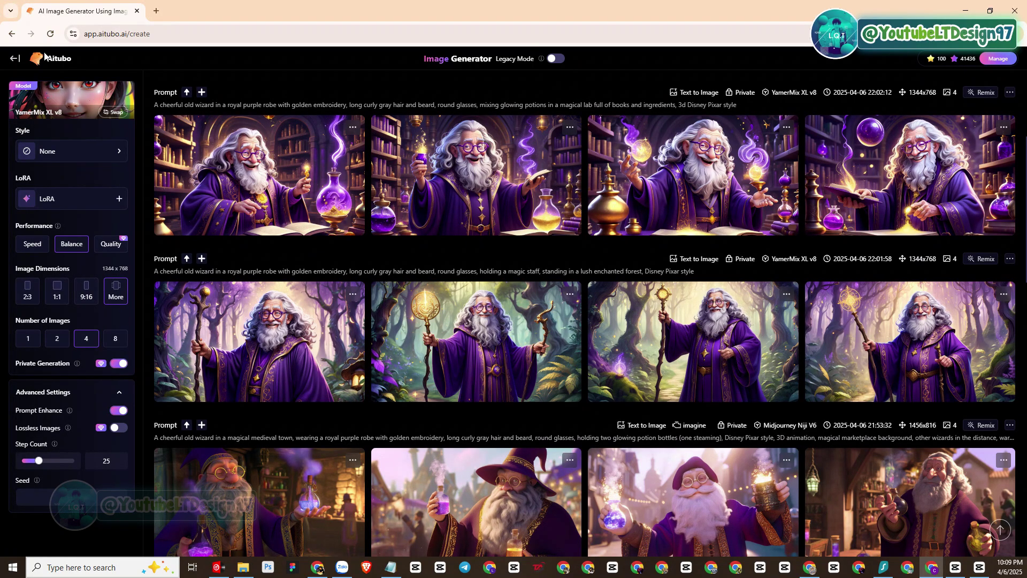
Duplicate the current browser tab and open the Video Generator from the Aitubo home page in the copy.
right_click(104, 5)
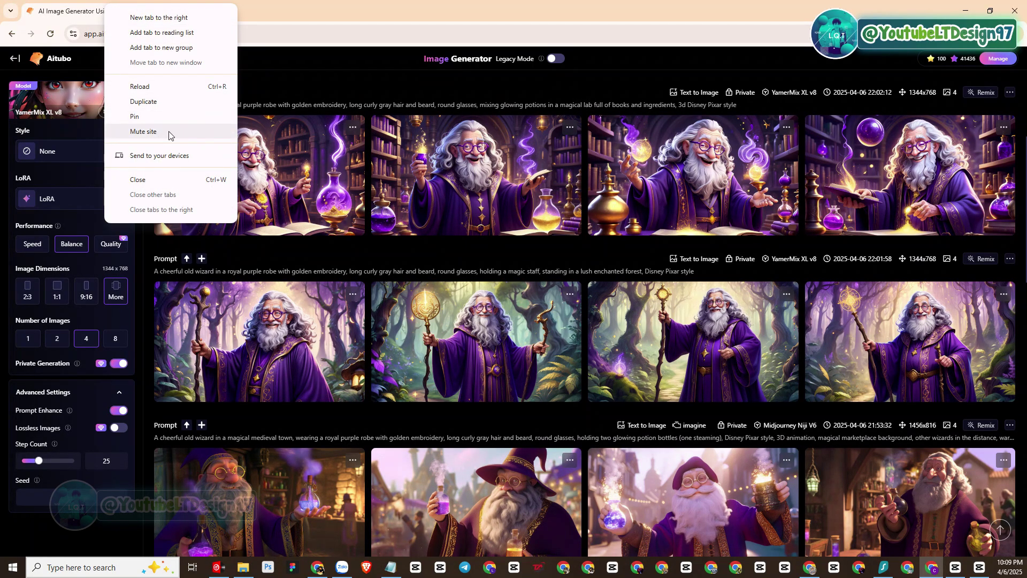
left_click(61, 5)
right_click(65, 12)
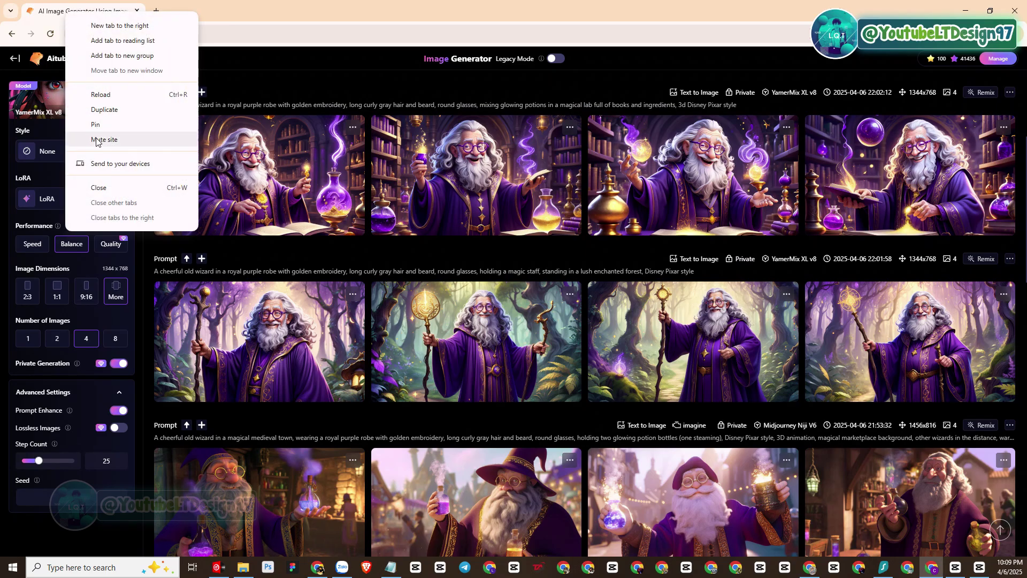
left_click(105, 110)
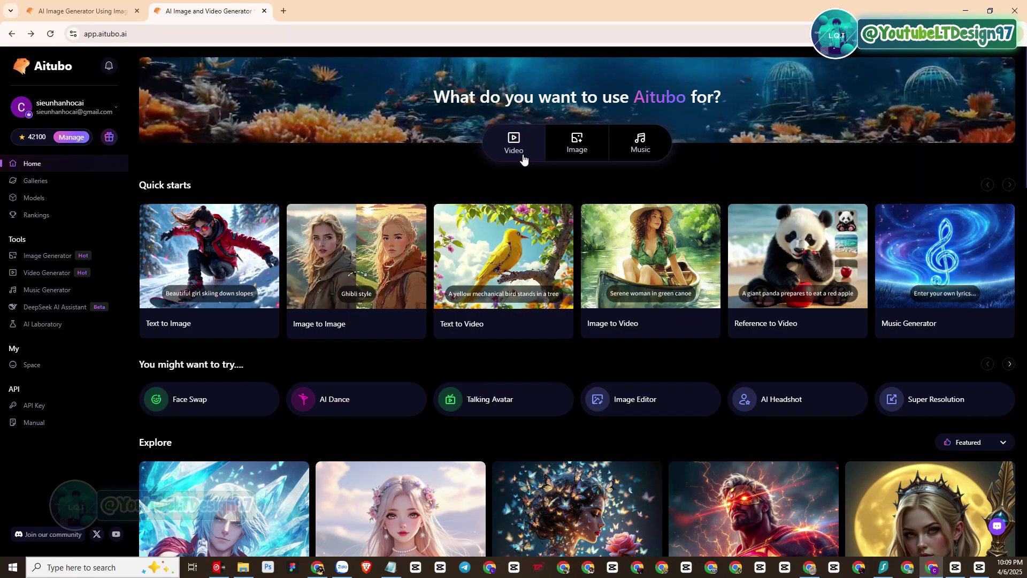
left_click(505, 155)
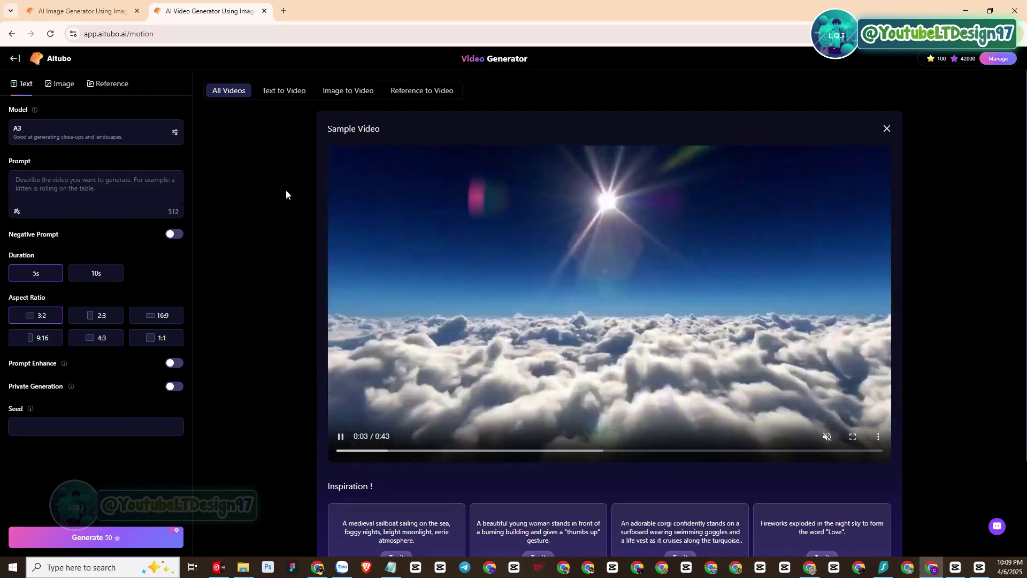
left_click_drag(539, 63, 458, 60)
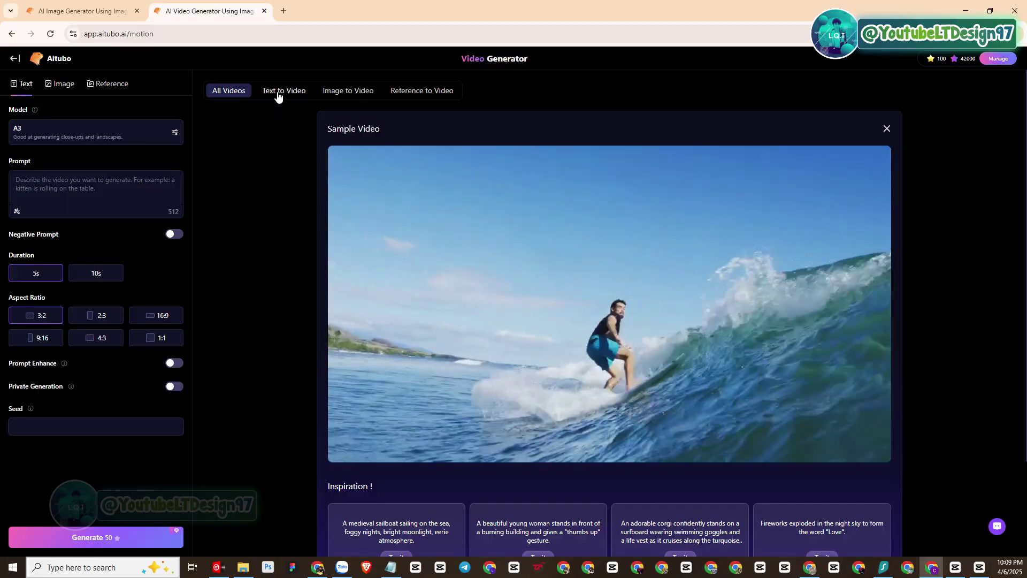
Look through the Image to Video, Reference to Video and All Videos histories, ending on Text to Video.
left_click(279, 95)
left_click(335, 96)
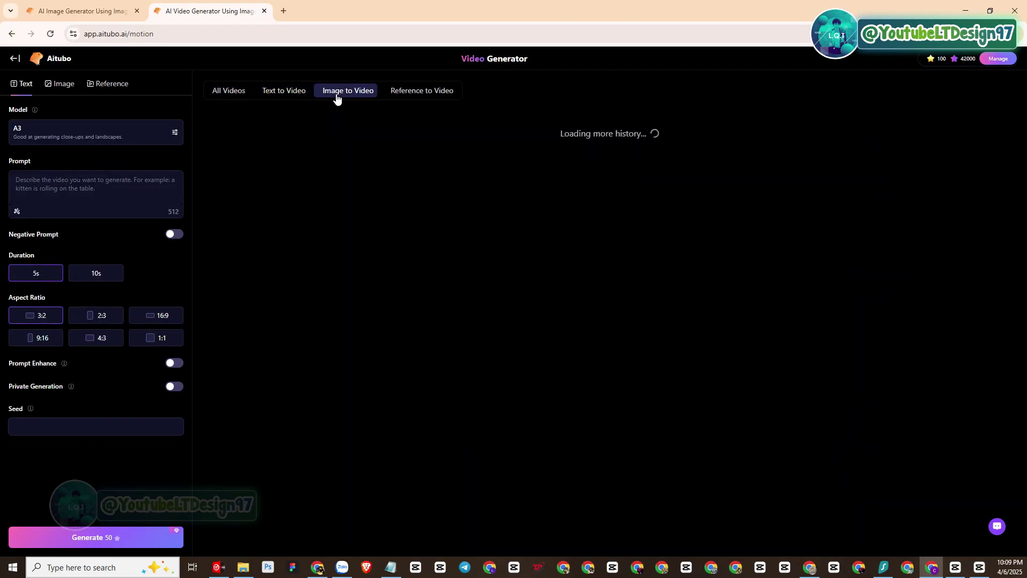
left_click(433, 98)
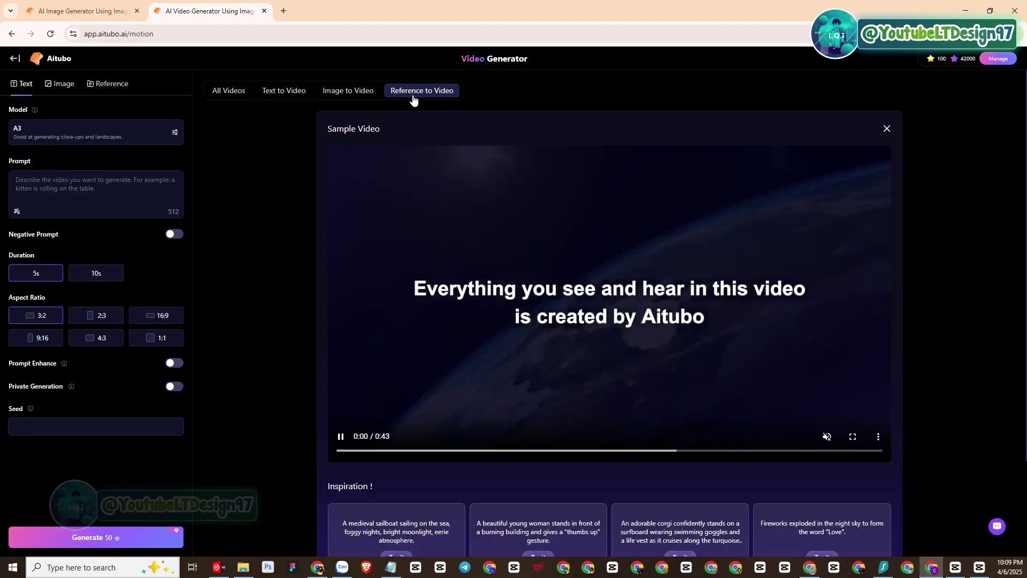
left_click(241, 96)
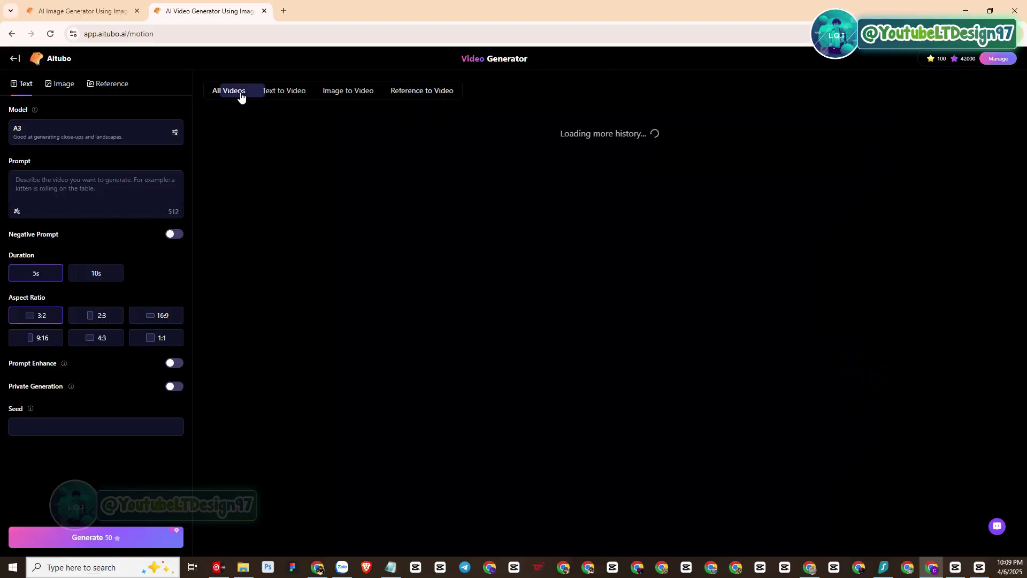
left_click(288, 95)
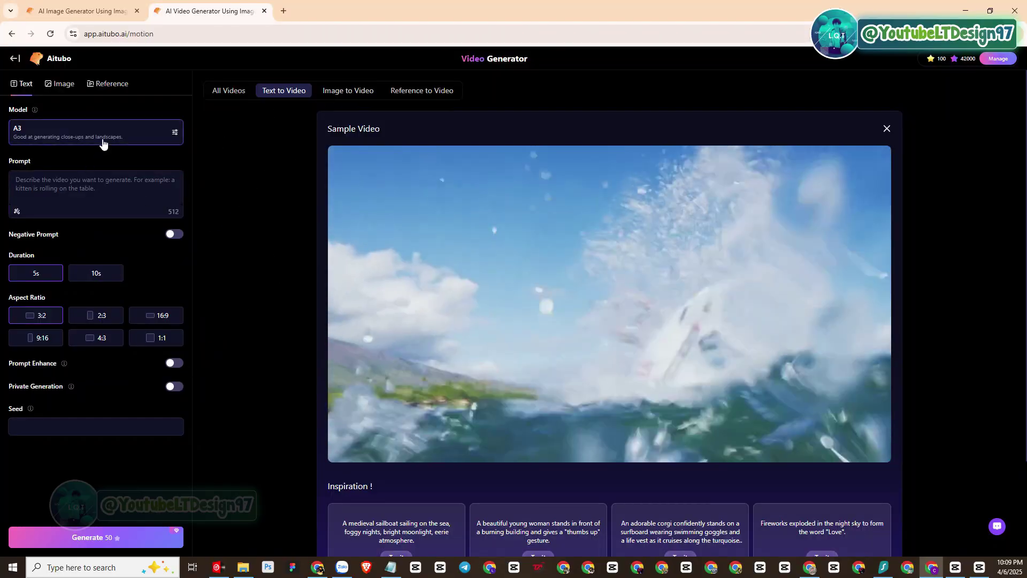
Review the available video models, show the Image to Video history and choose the A4 model.
left_click(103, 144)
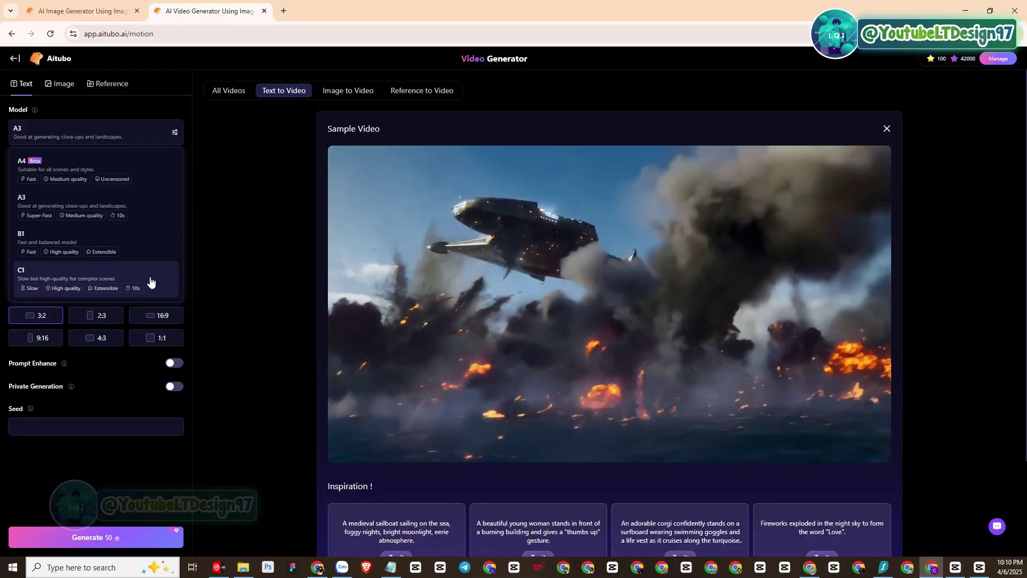
left_click(244, 146)
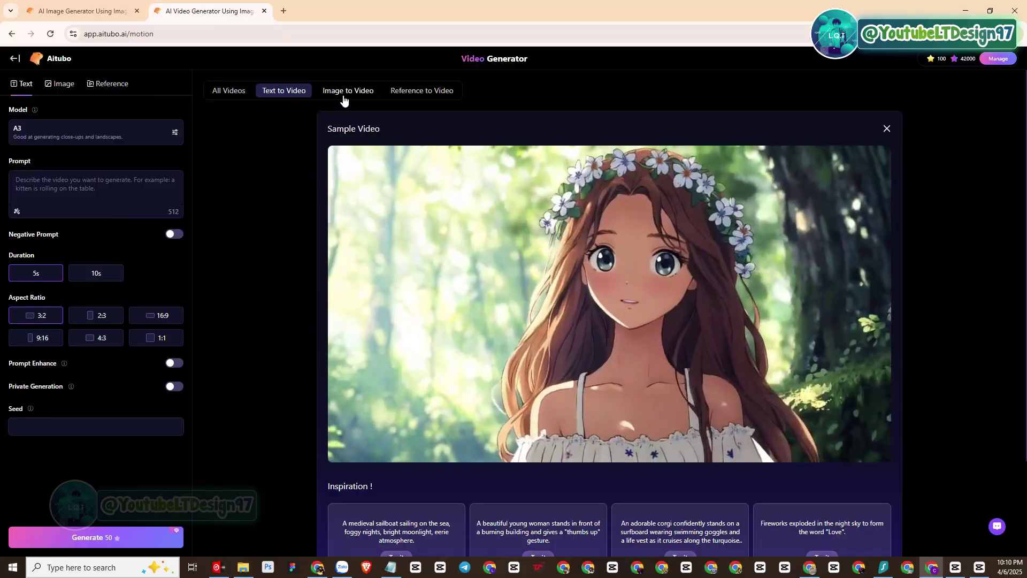
left_click(344, 100)
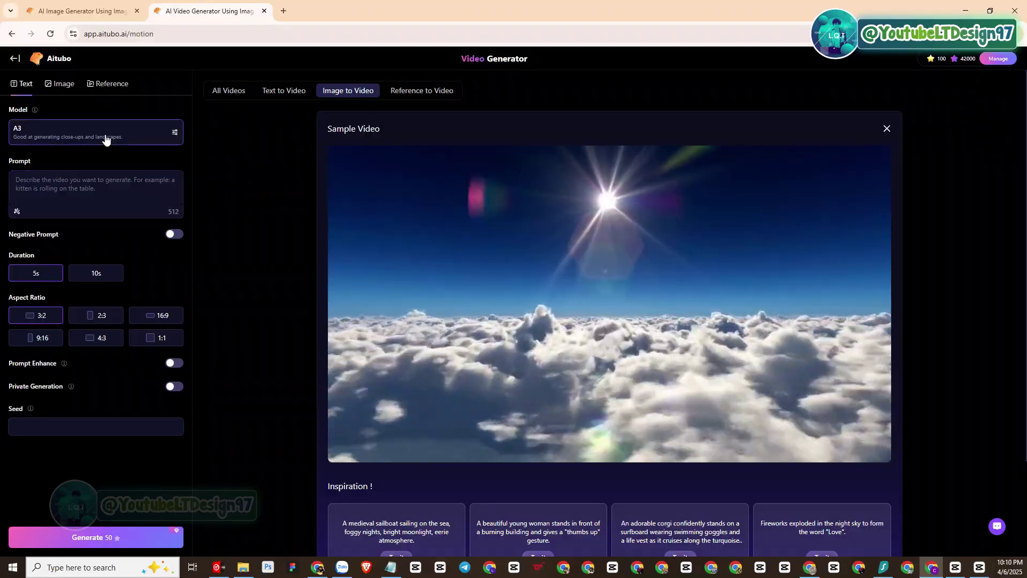
left_click(94, 140)
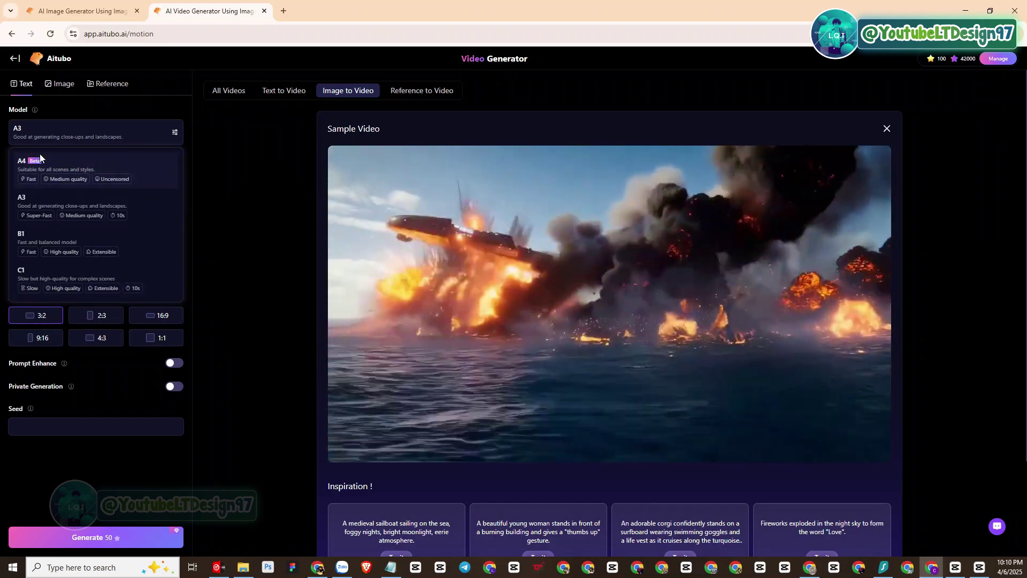
left_click(75, 164)
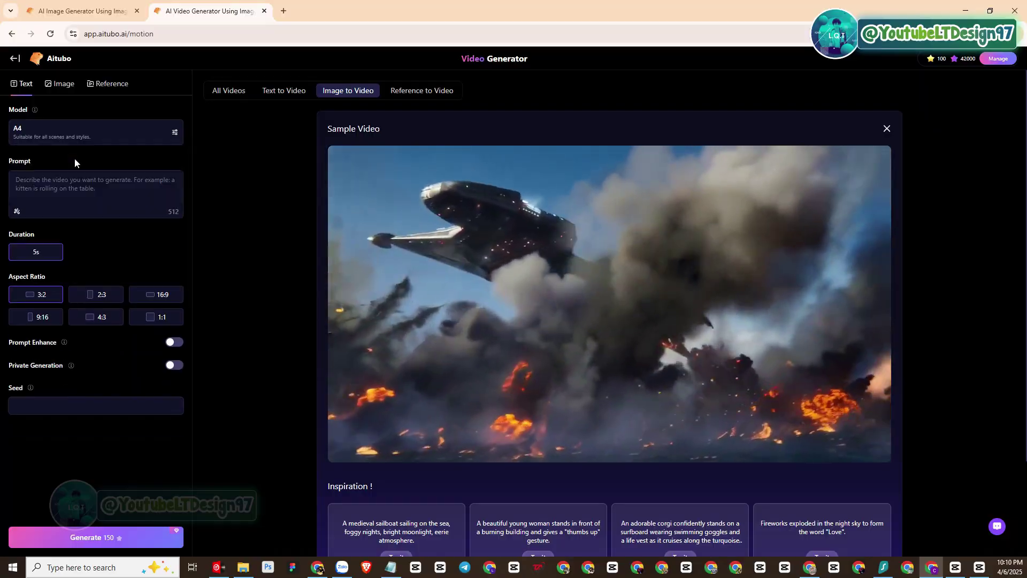
Look over the text prompt settings and inspiration samples, and switch to image-based video generation with model A4.
left_click(84, 201)
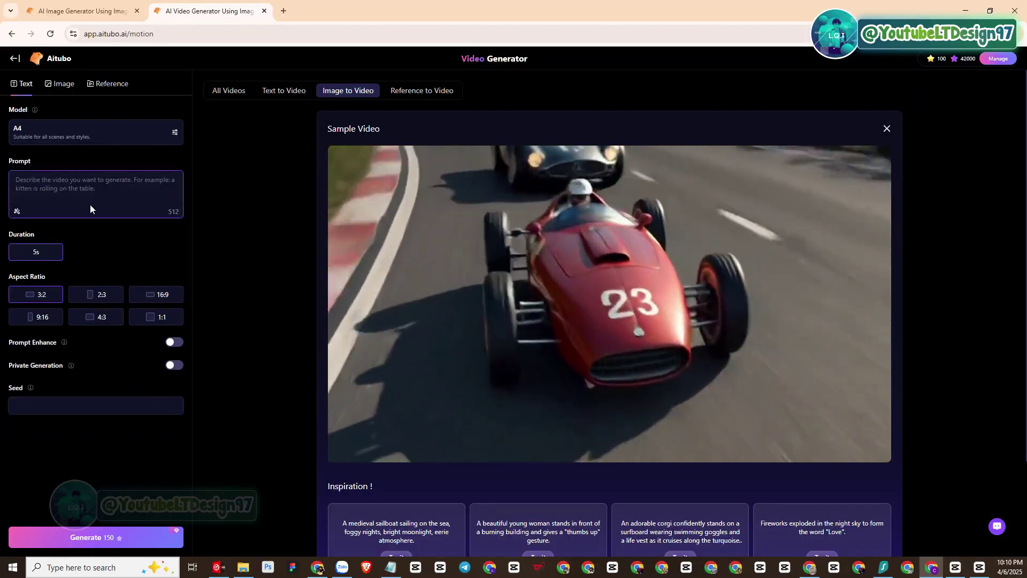
scroll(418, 225, "down", 2)
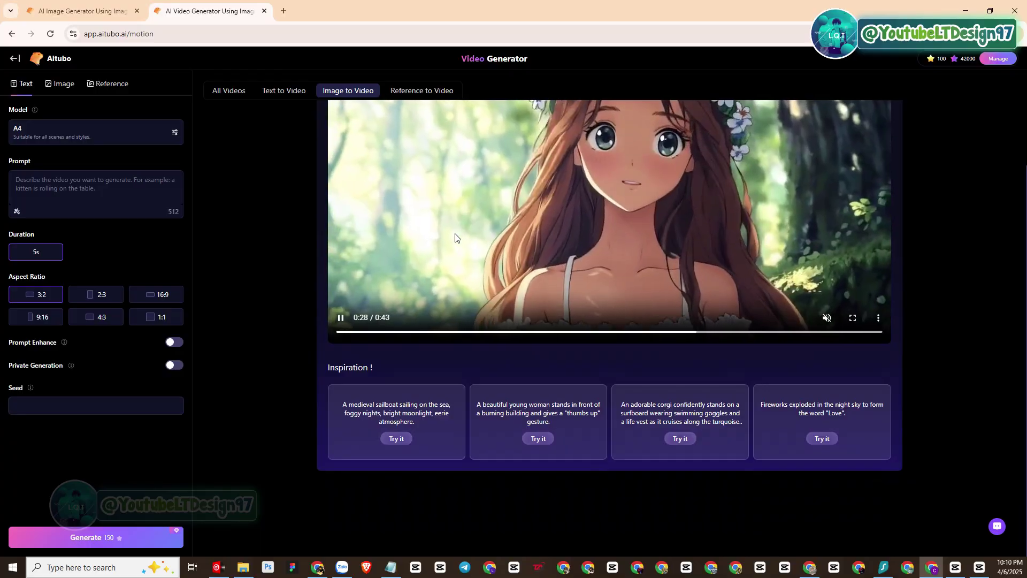
scroll(455, 238, "up", 2)
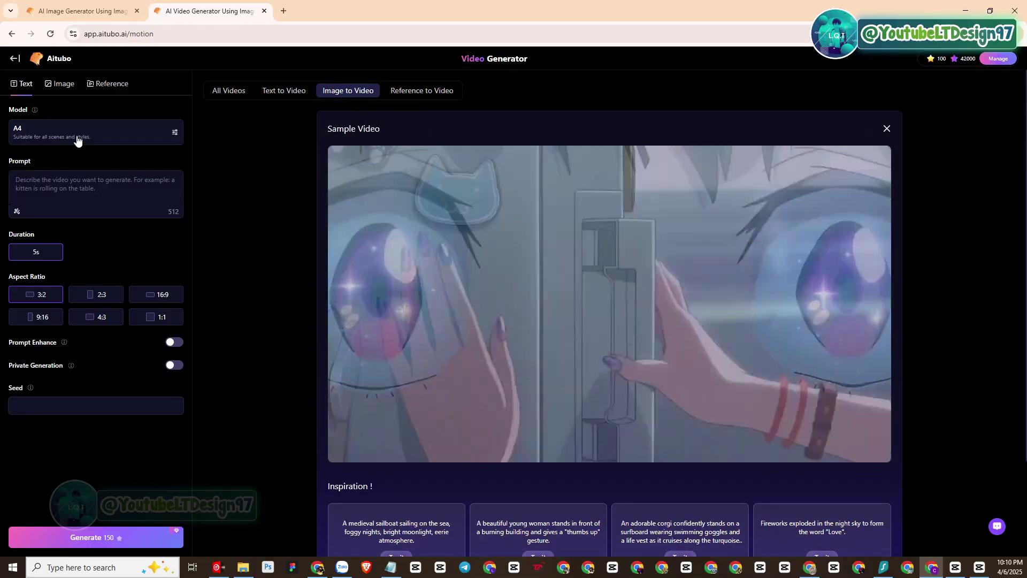
left_click(58, 85)
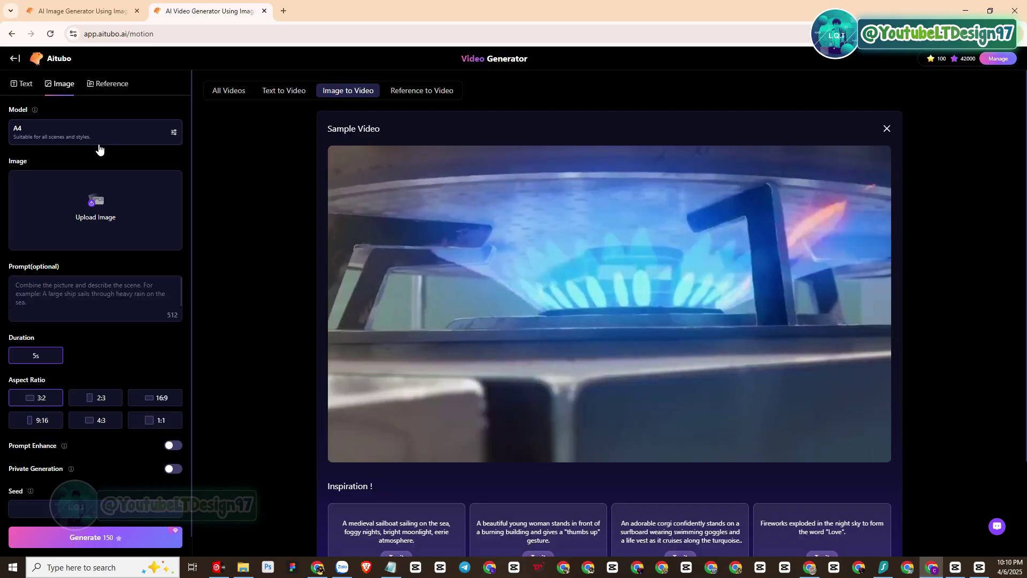
left_click(100, 137)
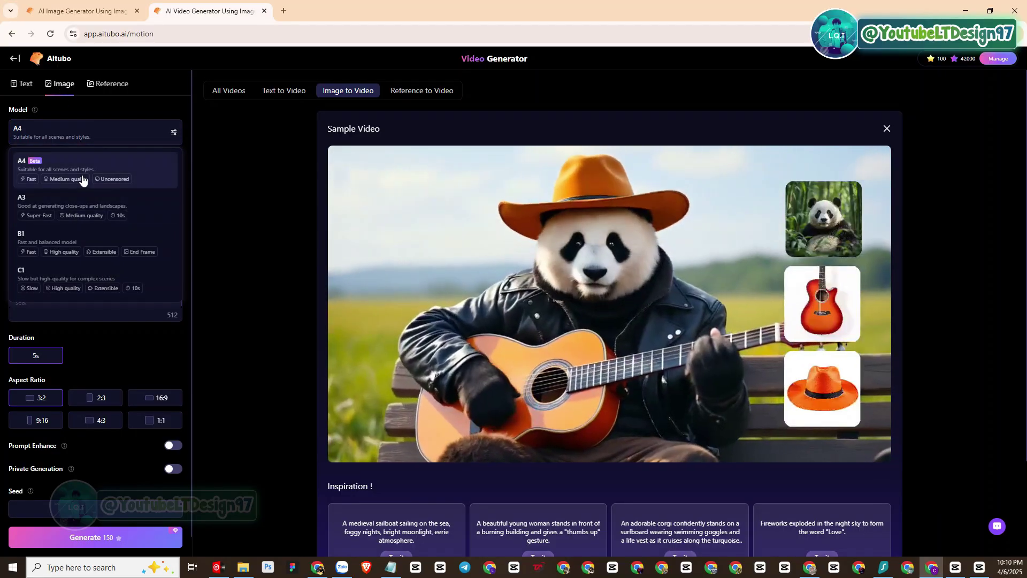
left_click(80, 170)
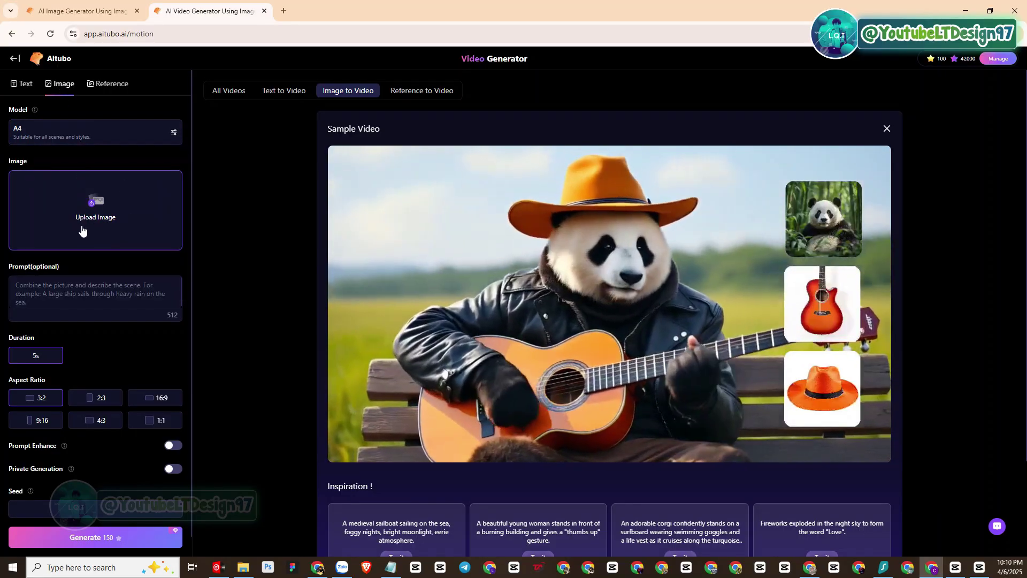
Return to the Image Generator and view the second and fourth YamerMix XL v8 medieval-town wizard images at full size.
left_click(81, 11)
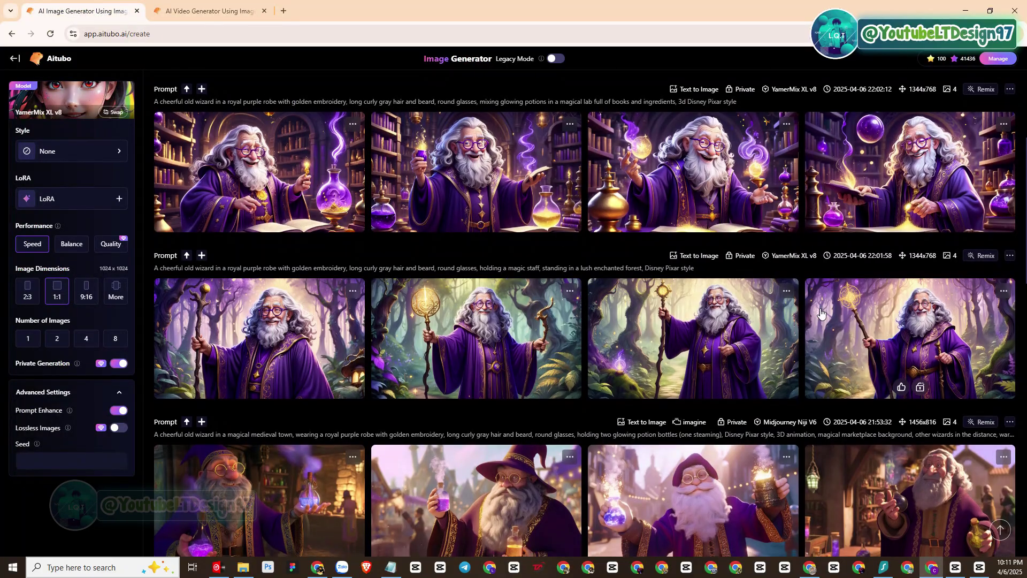
scroll(818, 314, "down", 7)
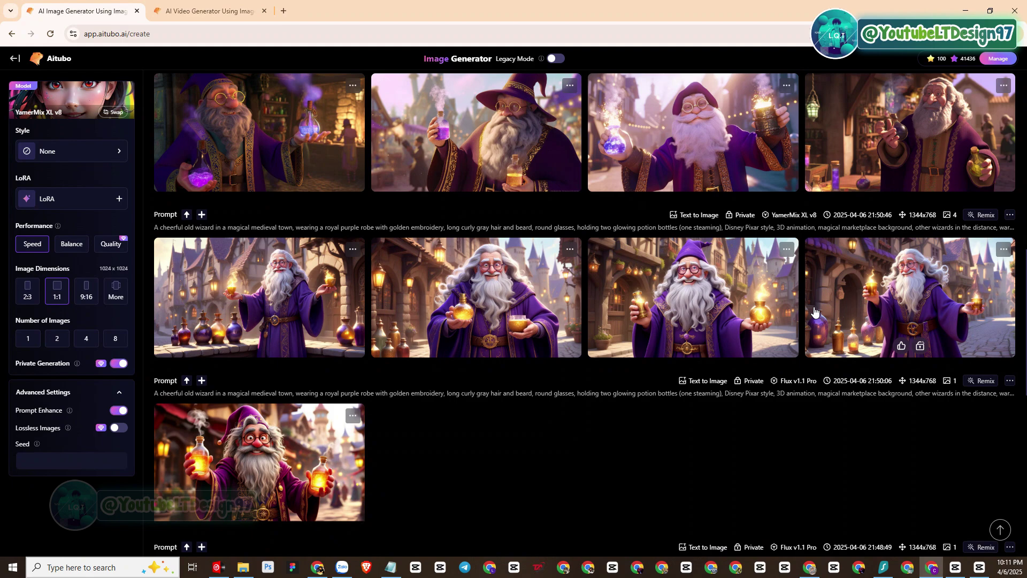
left_click(509, 278)
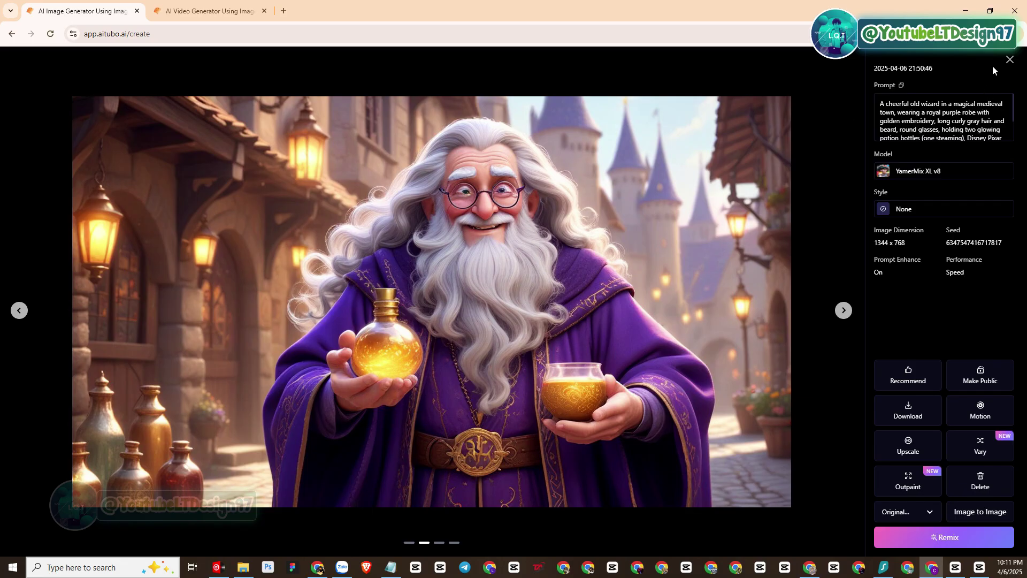
left_click(1010, 61)
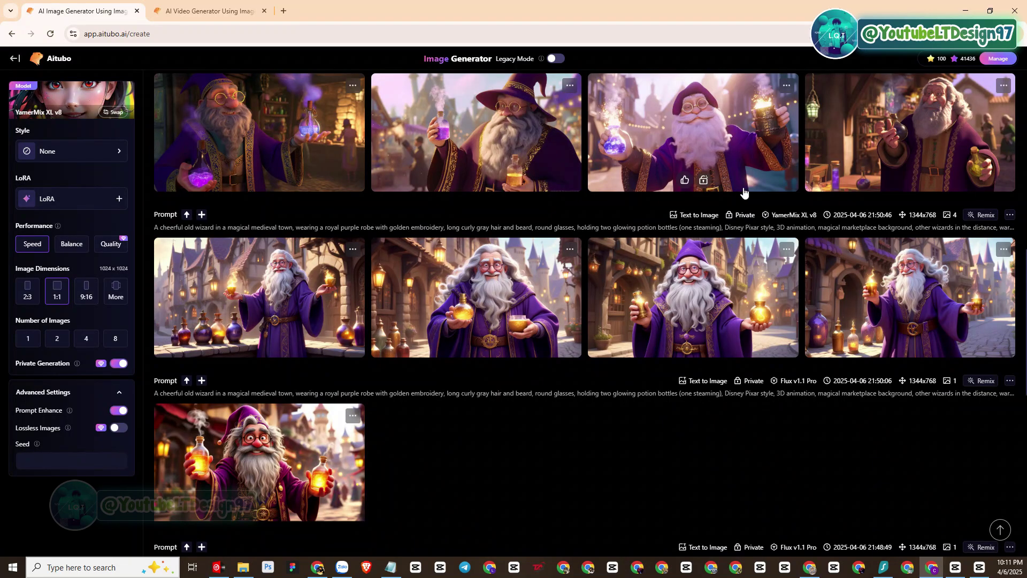
left_click(949, 295)
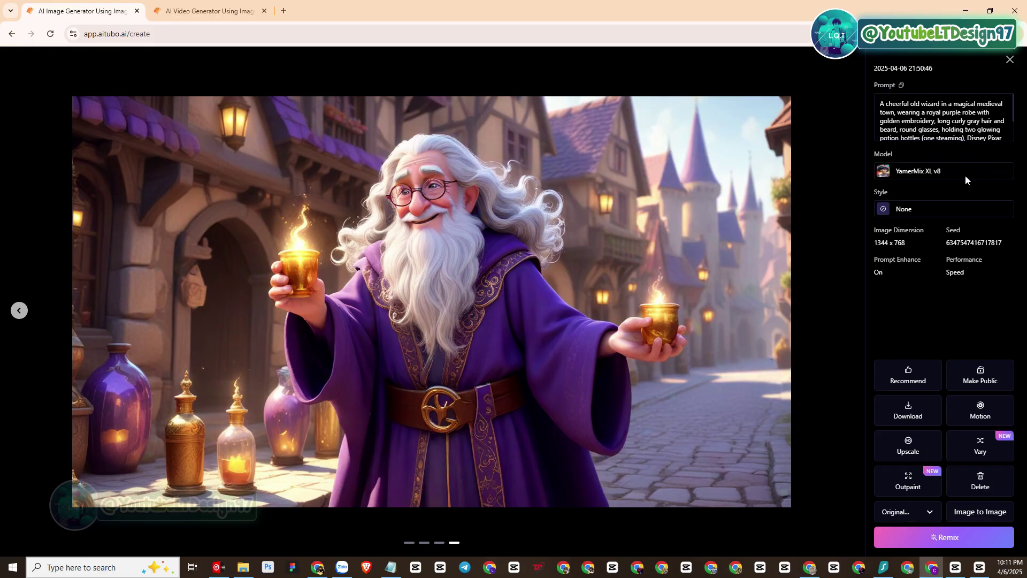
left_click(1010, 61)
View the second YamerMix XL v8 wizard image in the magical potion lab at full size and close it.
scroll(807, 204, "up", 5)
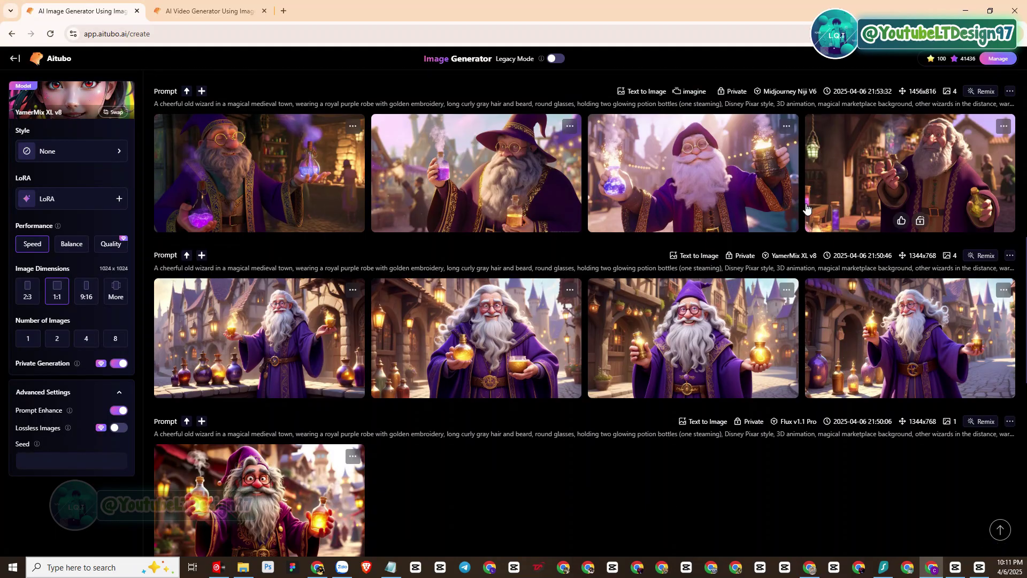
scroll(807, 204, "up", 1)
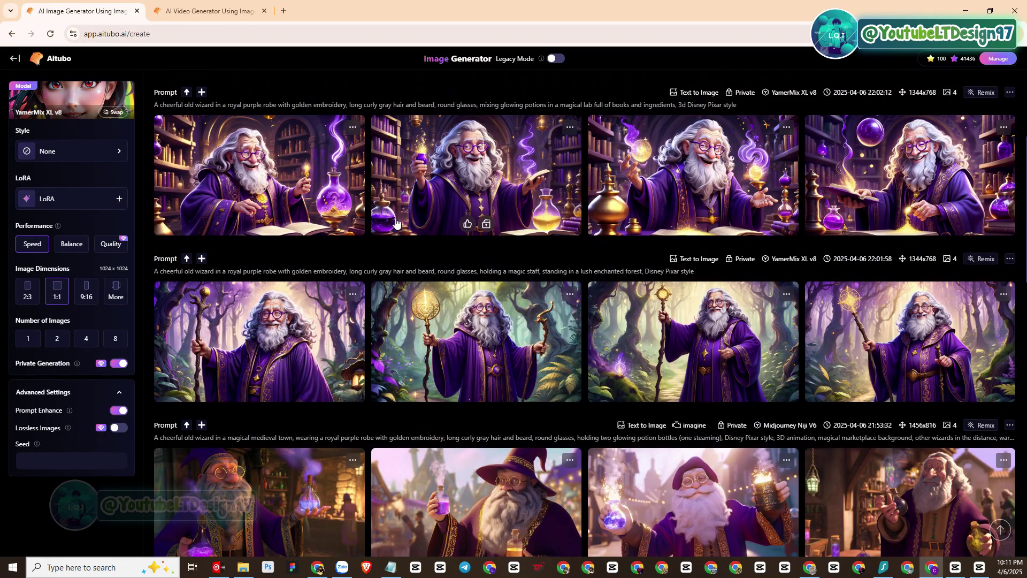
left_click(500, 194)
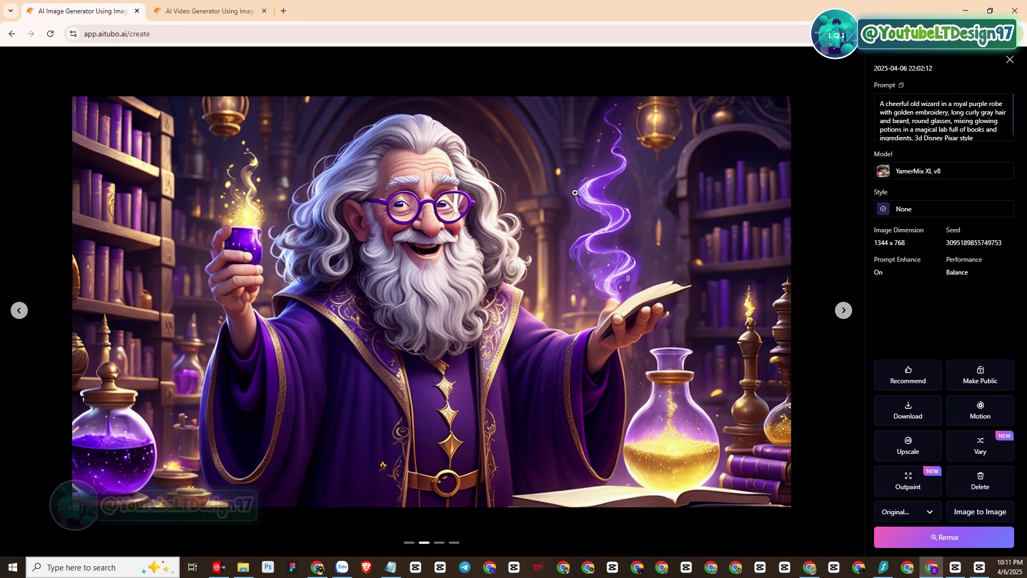
left_click(1010, 61)
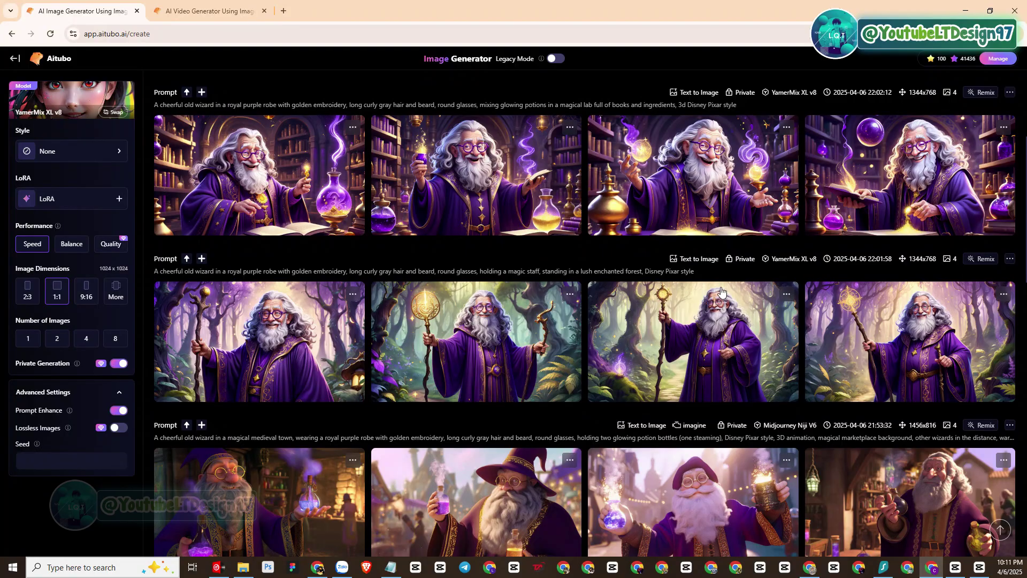
Find the Flux v1.1 Pro image of the cat surfing on a yellow board in the history and open it at full size.
scroll(651, 298, "down", 10)
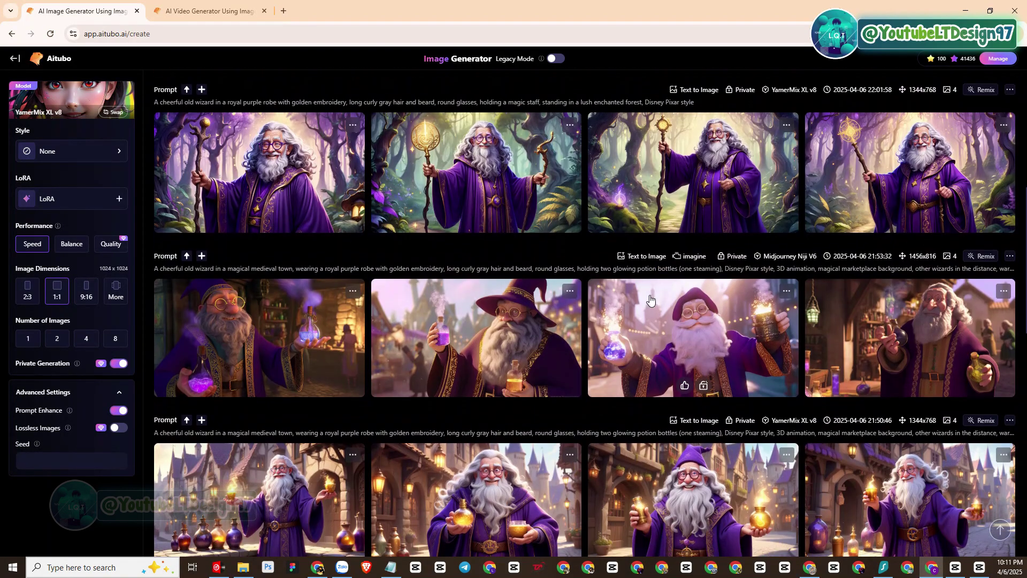
scroll(642, 295, "down", 4)
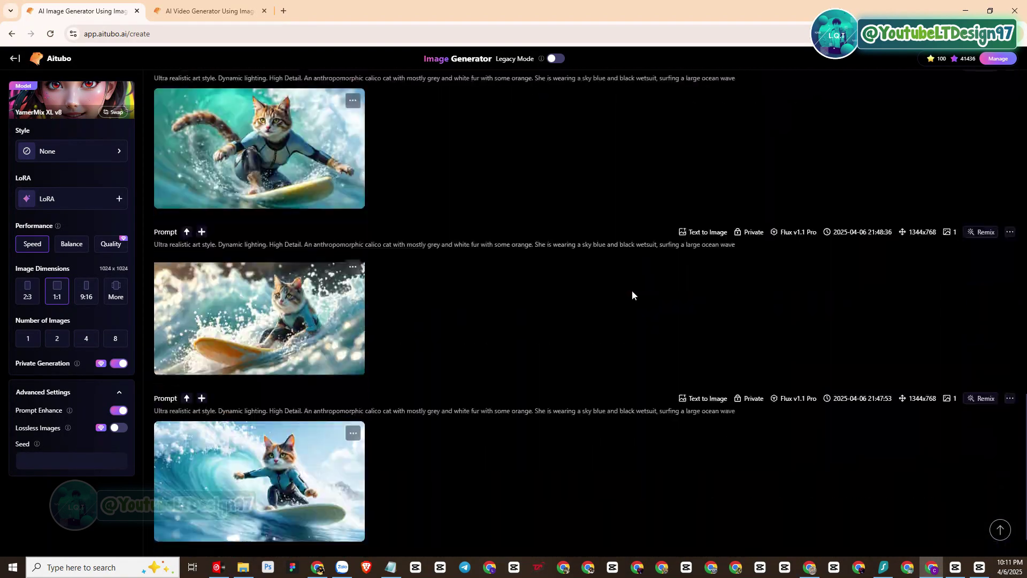
left_click(232, 148)
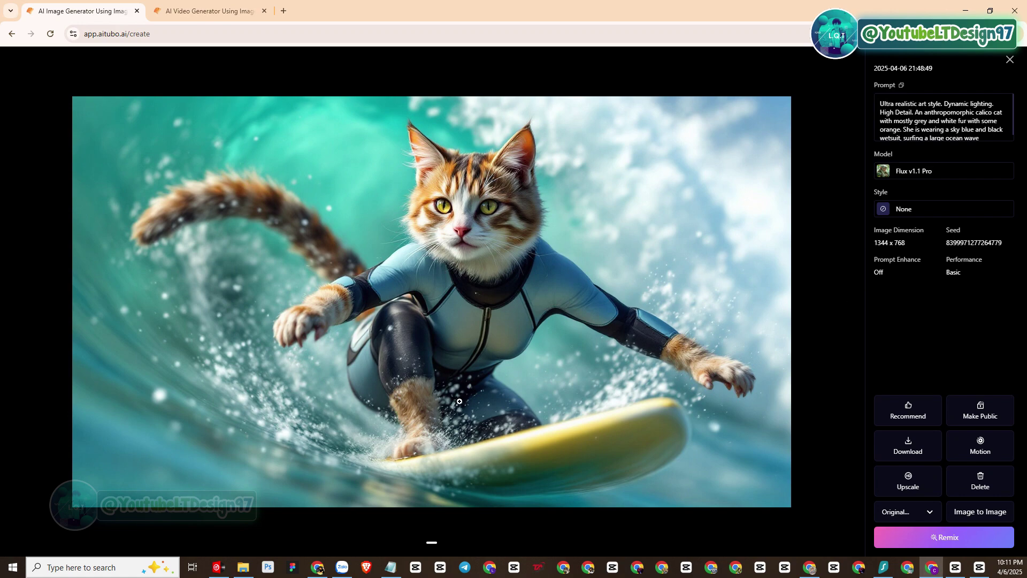
Examine the Image to Video engine options for the surfing cat image, including B1, and close the dialog without generating.
left_click(978, 452)
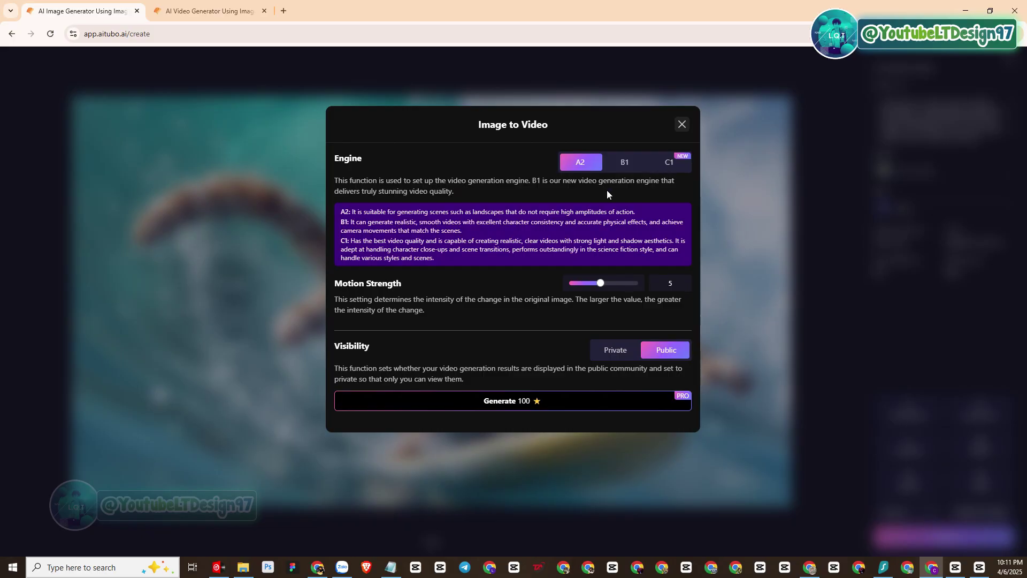
left_click(624, 169)
left_click(598, 157)
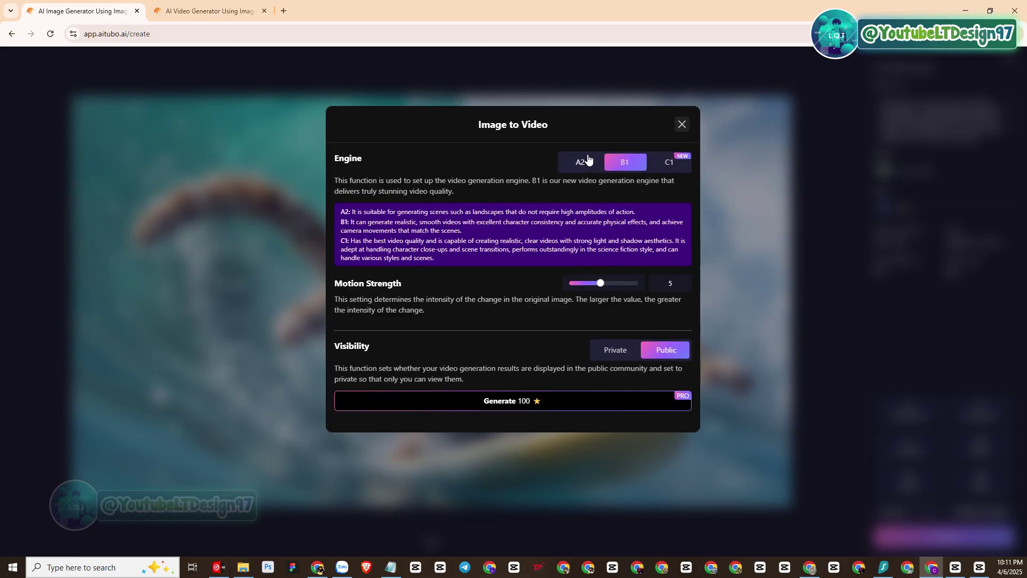
left_click(682, 125)
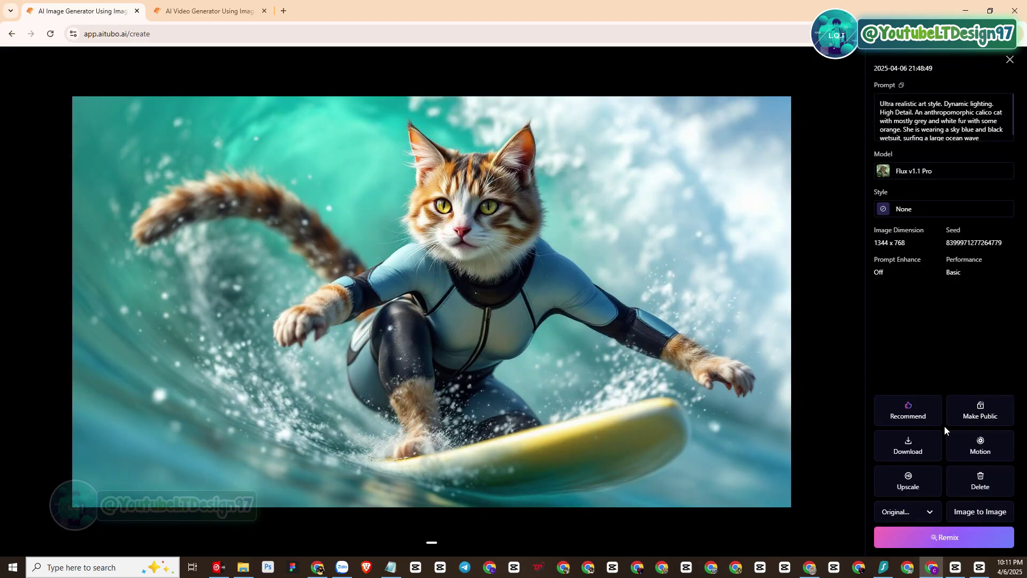
Download the surfing cat image and upload it as the source image for Image to Video in the Video Generator.
left_click(903, 452)
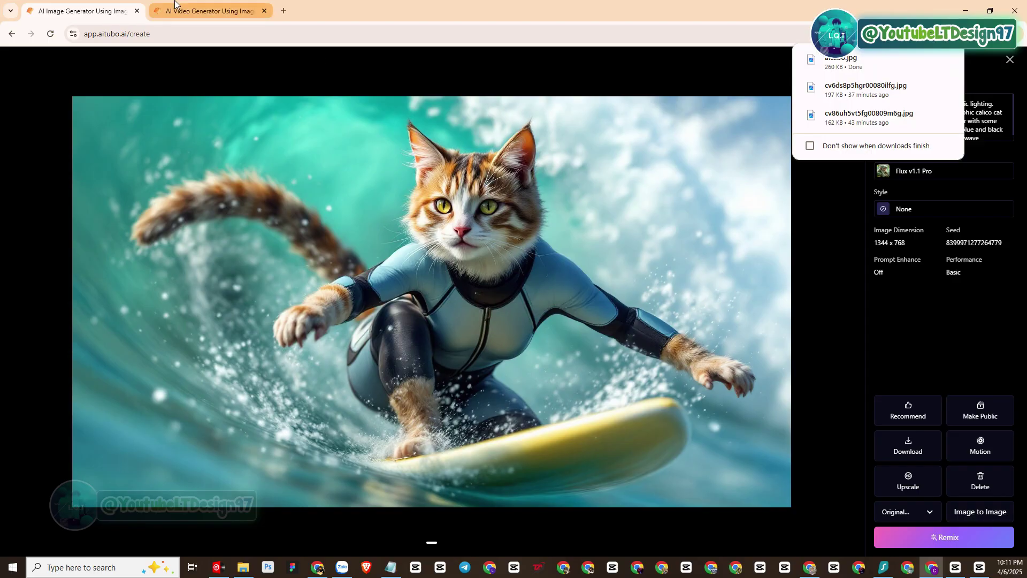
left_click(203, 11)
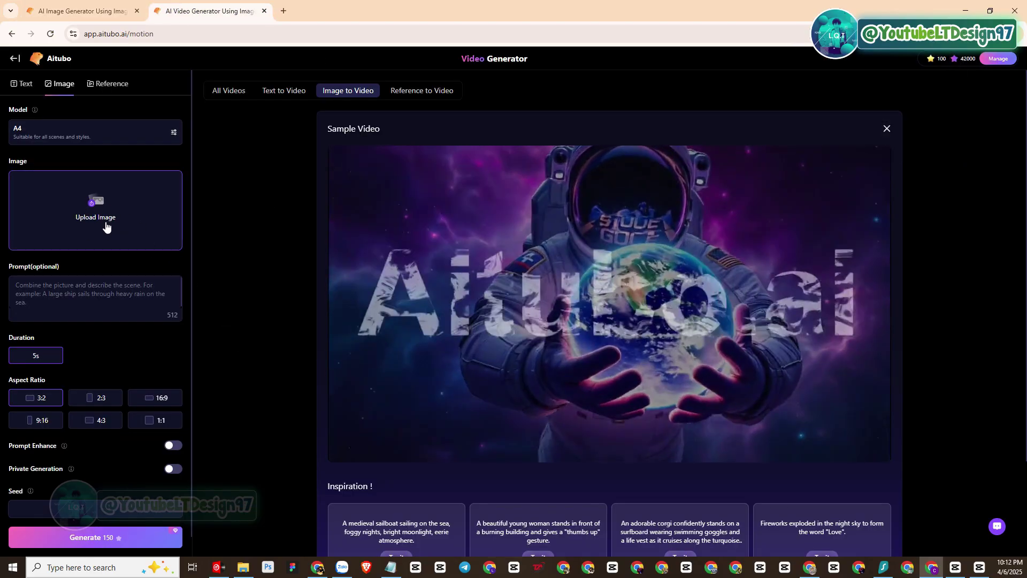
left_click(104, 221)
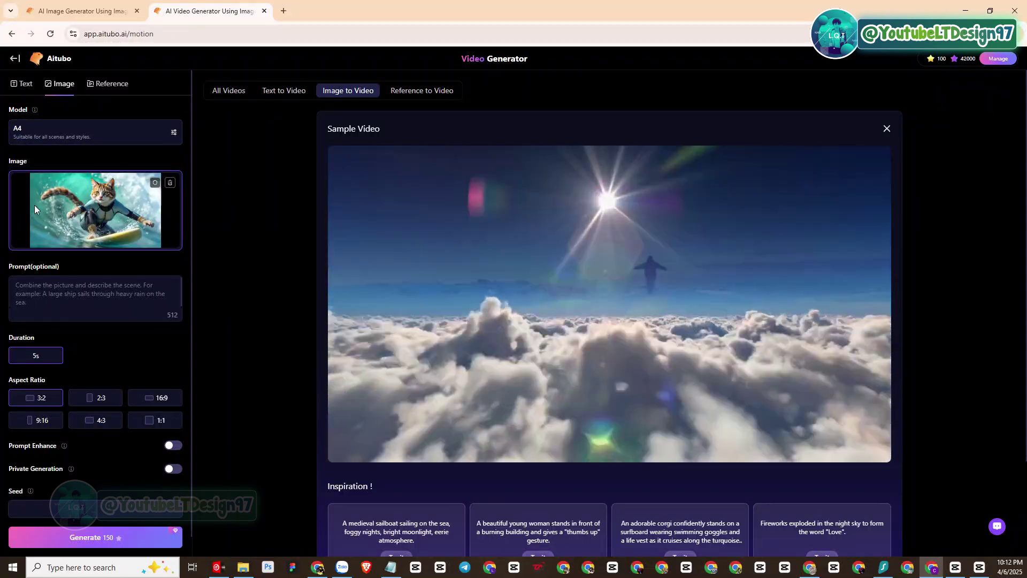
Copy the cat image's prompt into the video prompt and remove the opening "Ultra realistic art style. Dynamic lighting. High Detail.".
left_click(47, 304)
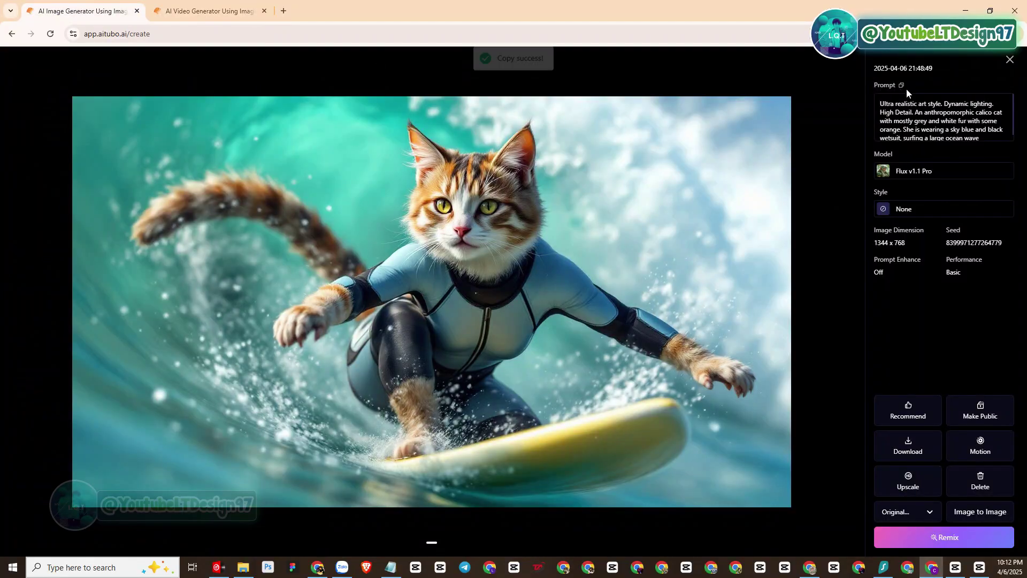
left_click(192, 6)
right_click(85, 302)
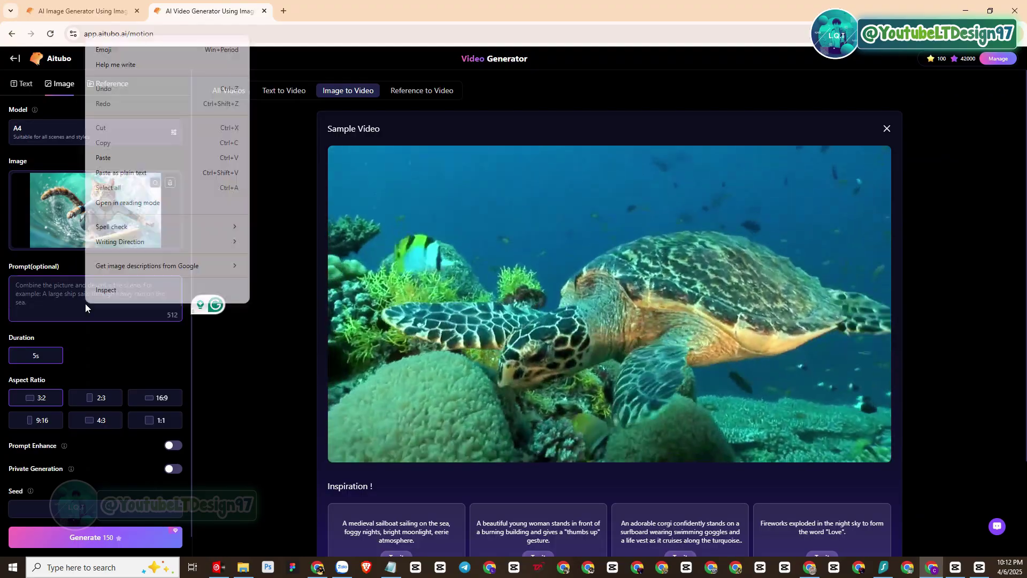
left_click(104, 157)
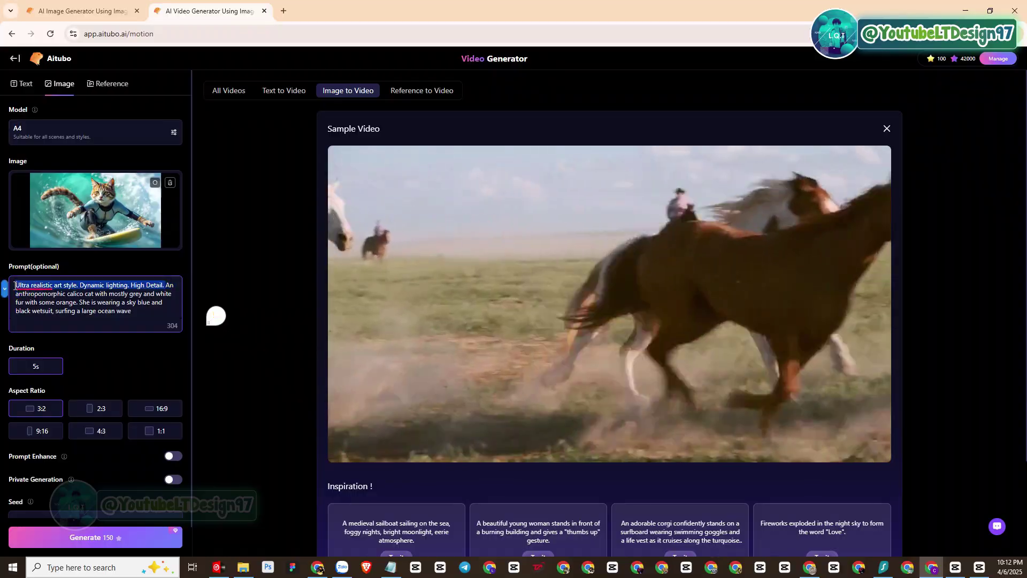
key("BackSpace")
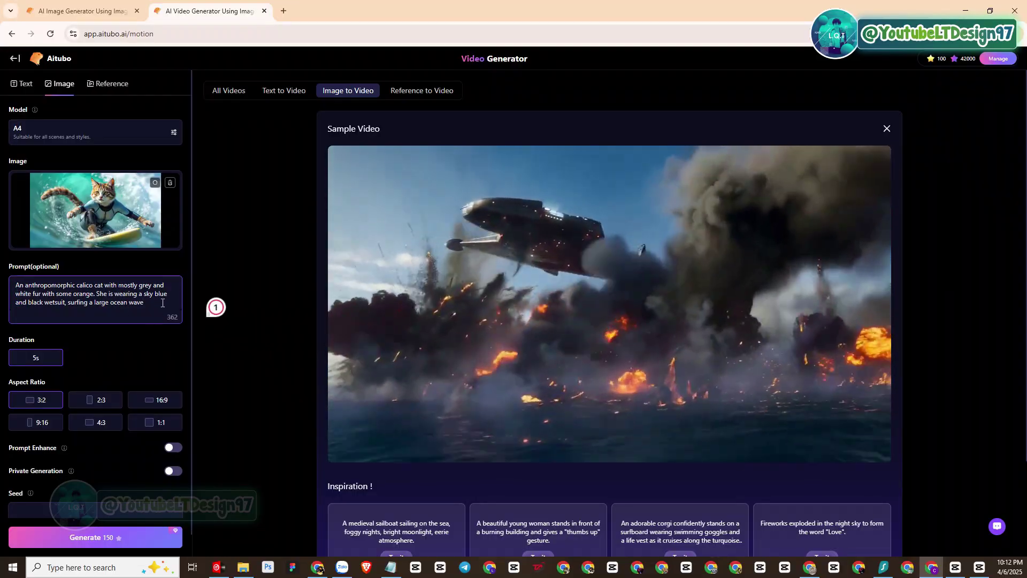
left_click_drag(168, 302, 15, 283)
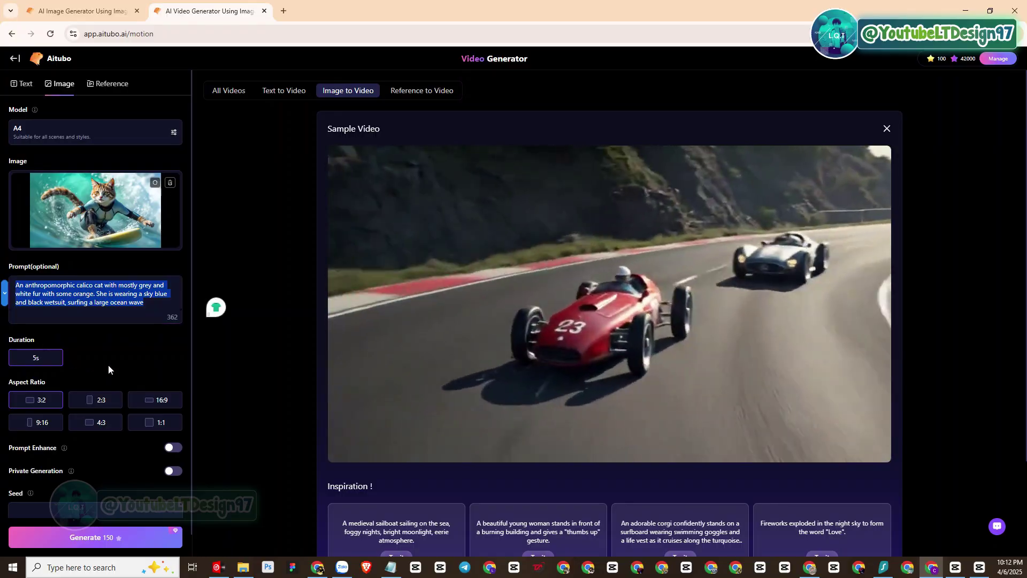
left_click(108, 364)
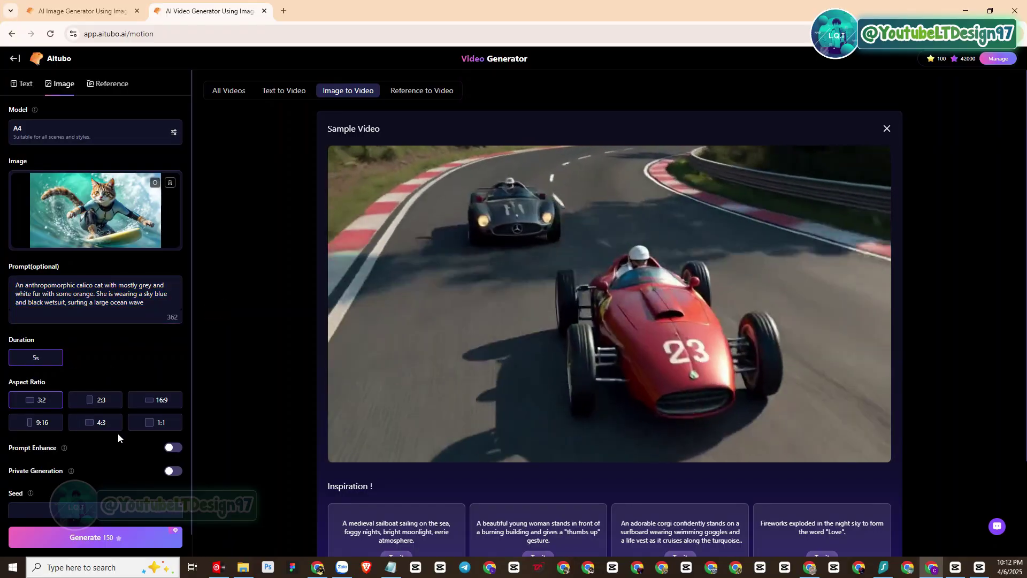
Set the aspect ratio to 16:9, enable Private Generation and generate the 5s surfing cat video with model A4.
left_click(165, 403)
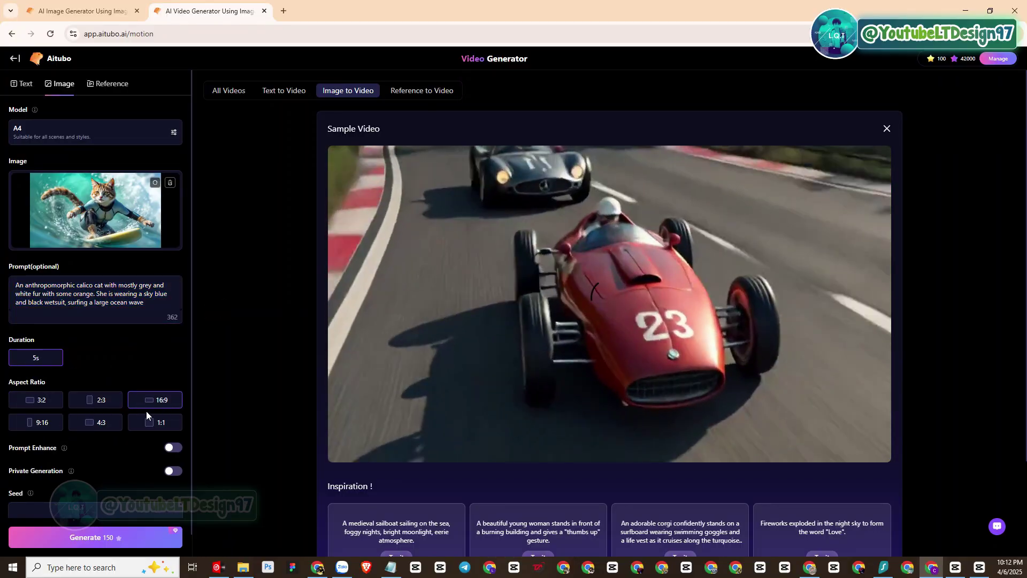
scroll(142, 424, "down", 1)
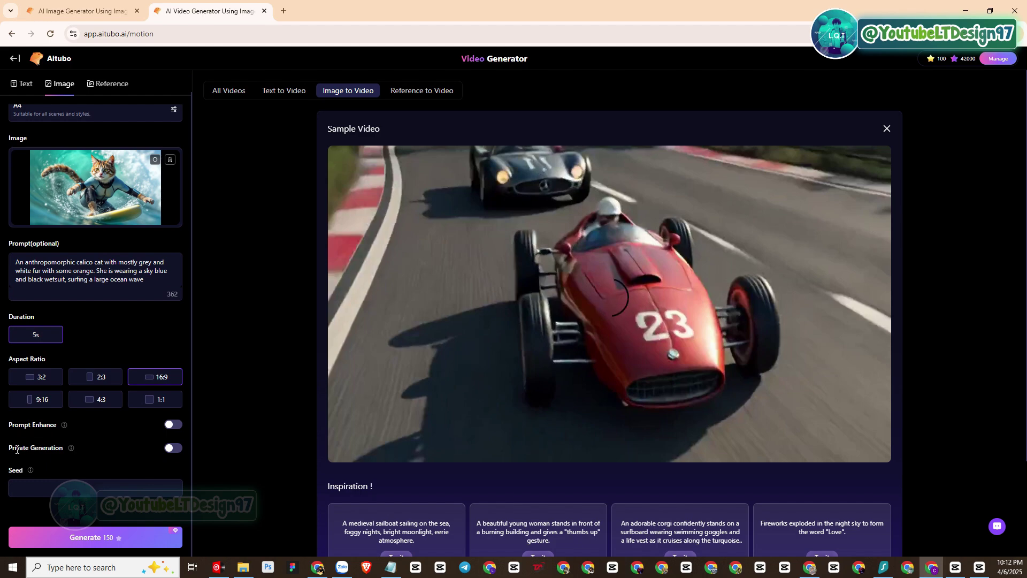
left_click(174, 449)
left_click(90, 543)
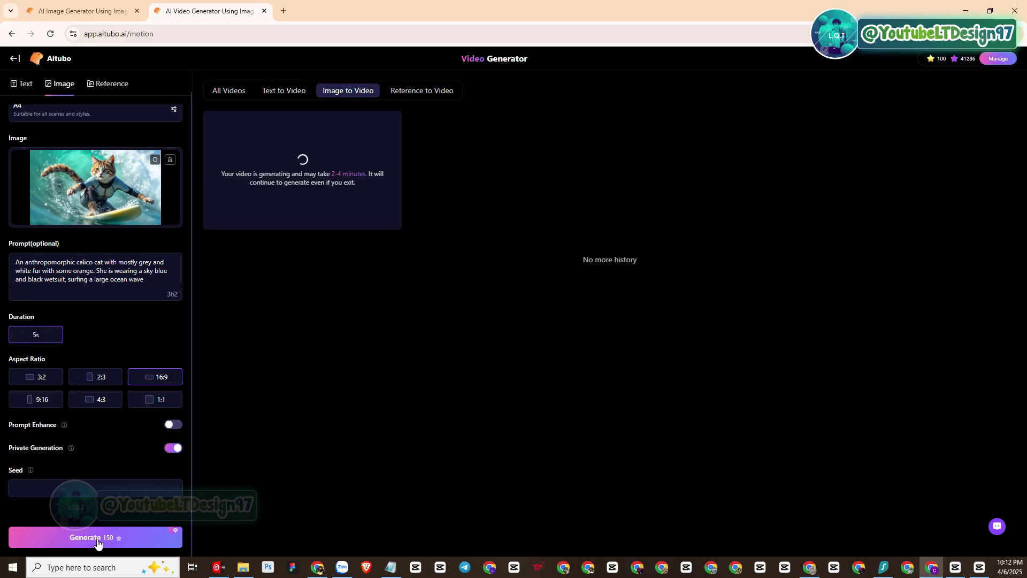
Try to generate a 5s surfing cat video with model A3.
scroll(46, 137, "up", 1)
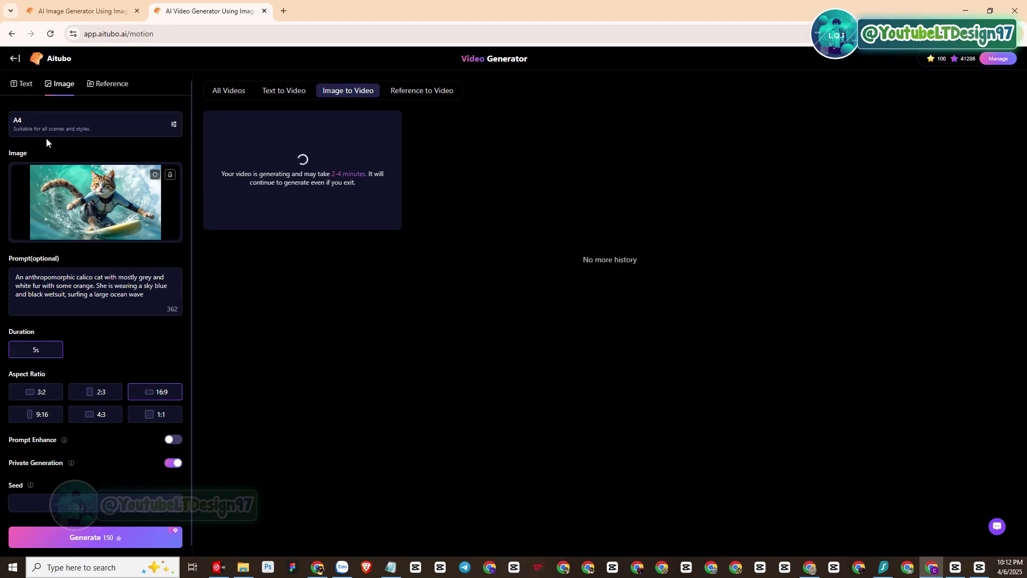
left_click(104, 131)
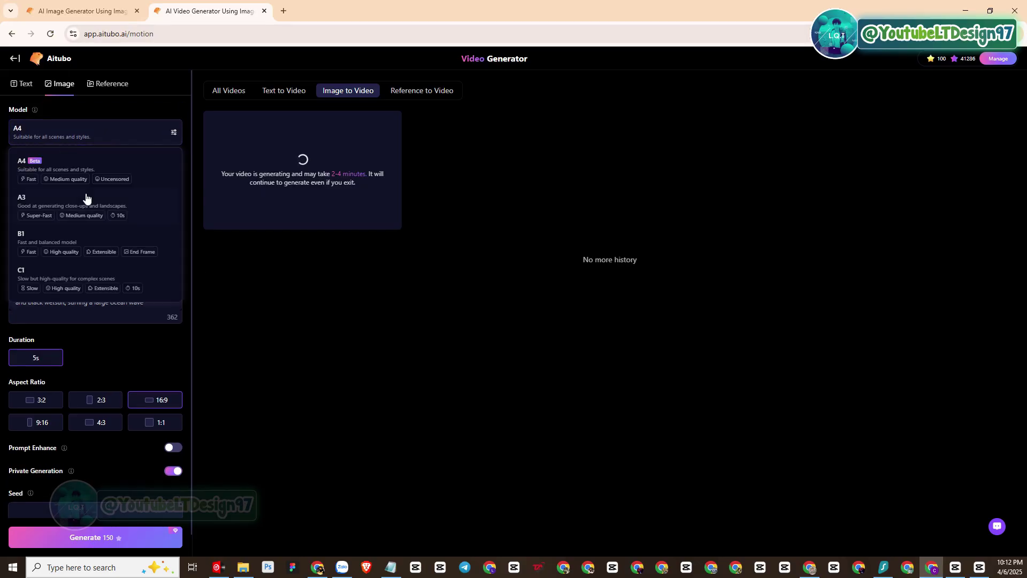
left_click(37, 207)
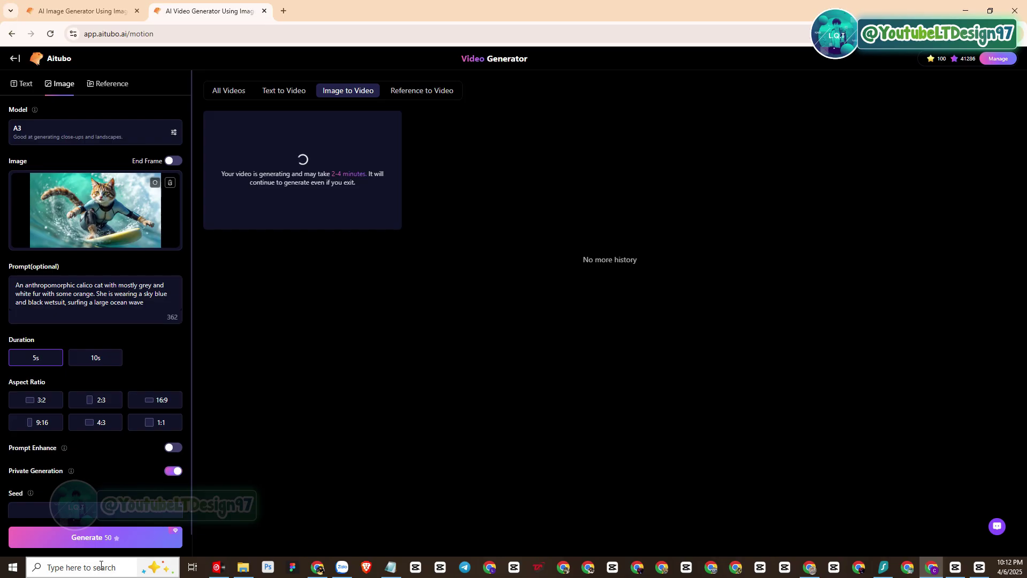
left_click(87, 545)
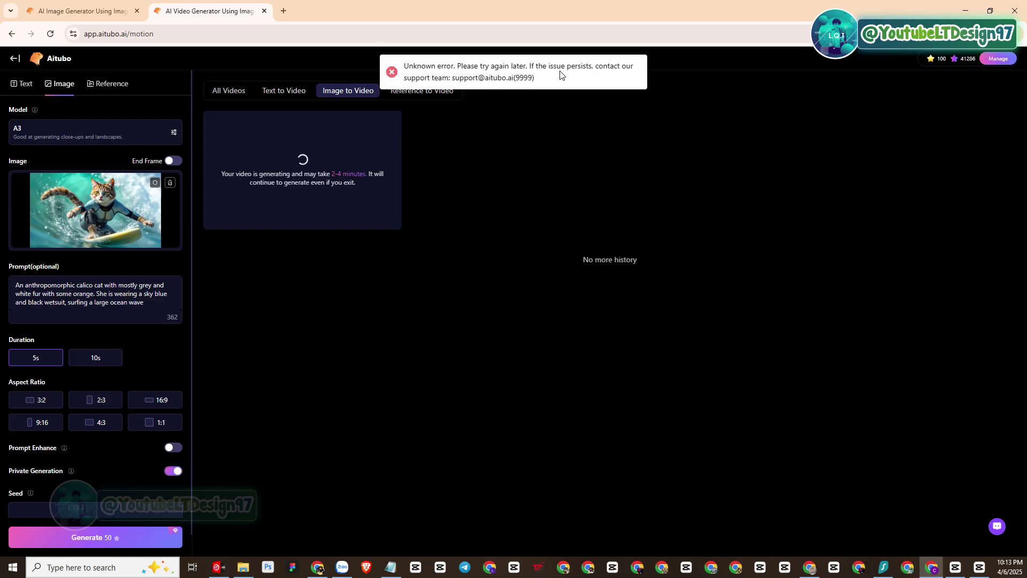
Switch to model B1 and generate a private surfing cat video with Camera Control set to None.
left_click(93, 141)
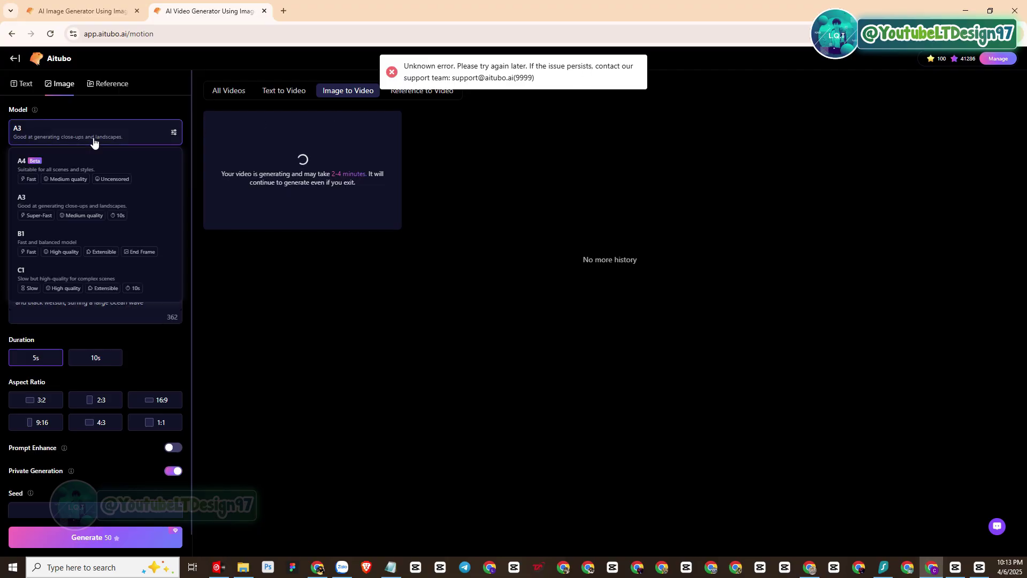
left_click(59, 246)
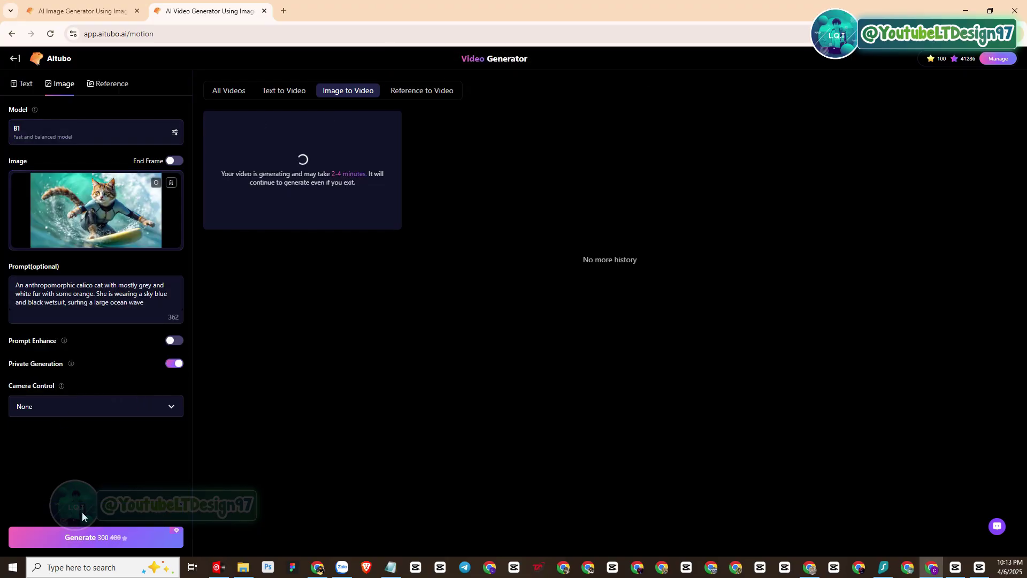
left_click(82, 539)
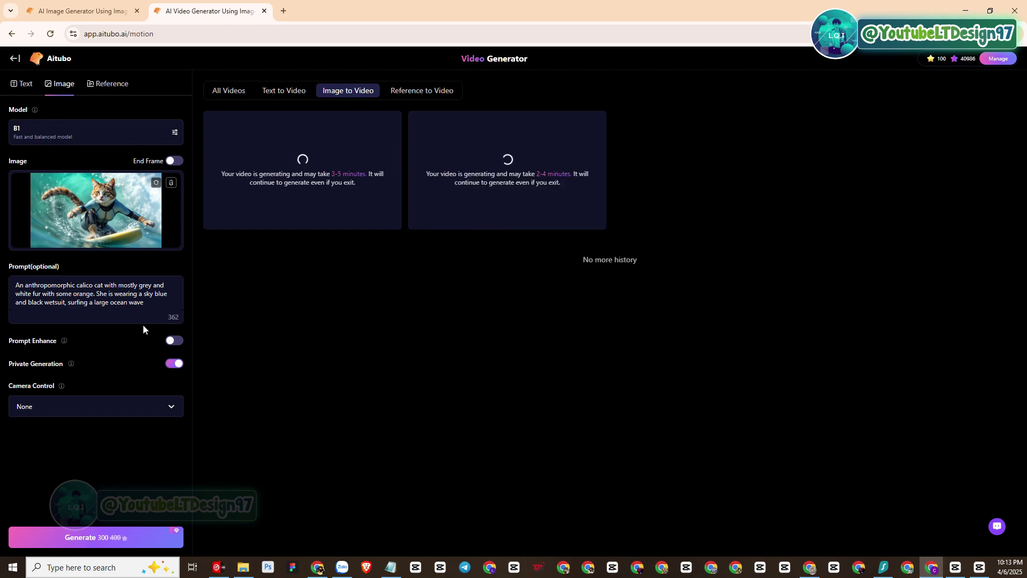
Switch to model C1 and generate a 5s surfing cat video at 720p resolution.
left_click(99, 137)
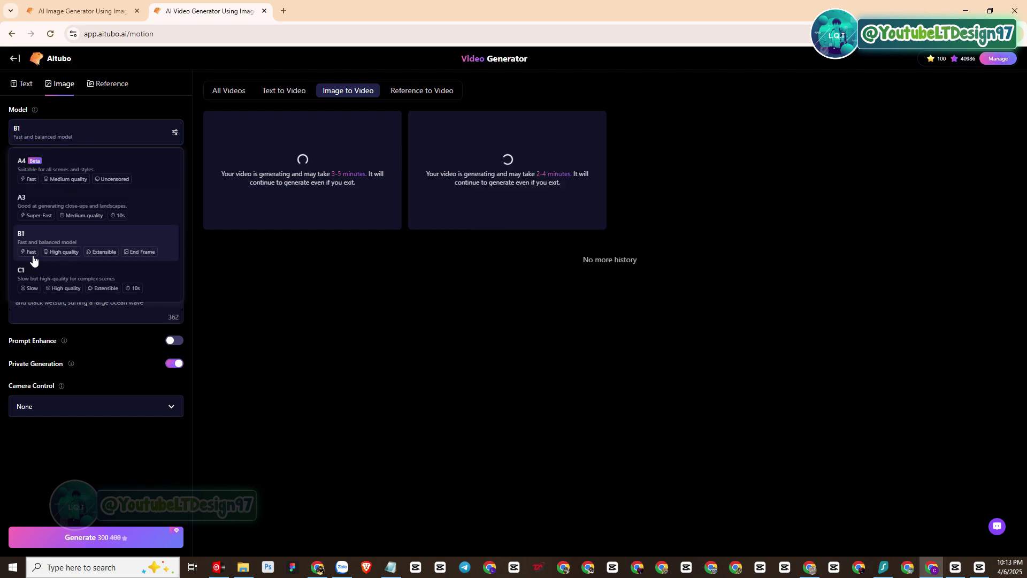
left_click(96, 276)
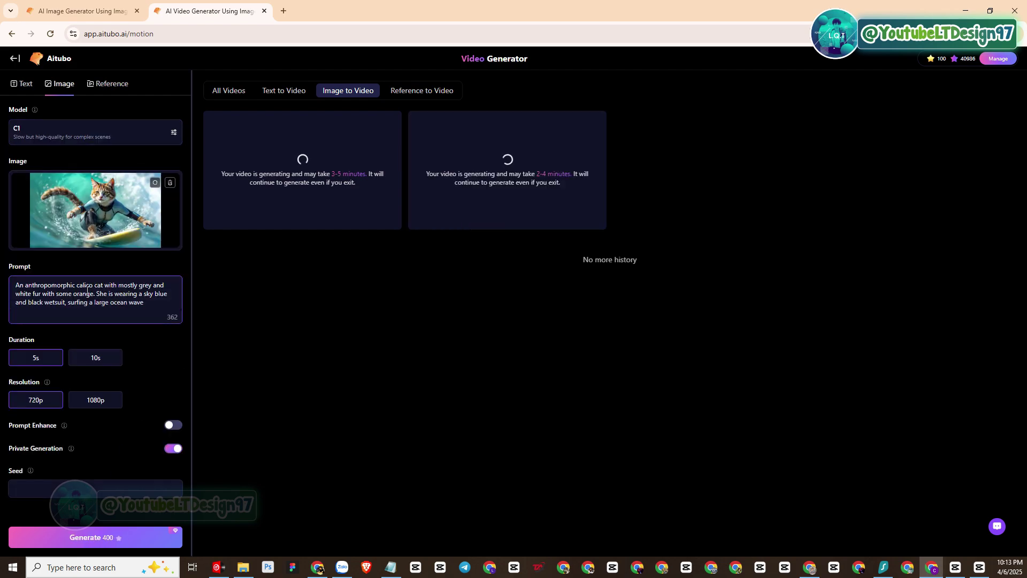
left_click(72, 546)
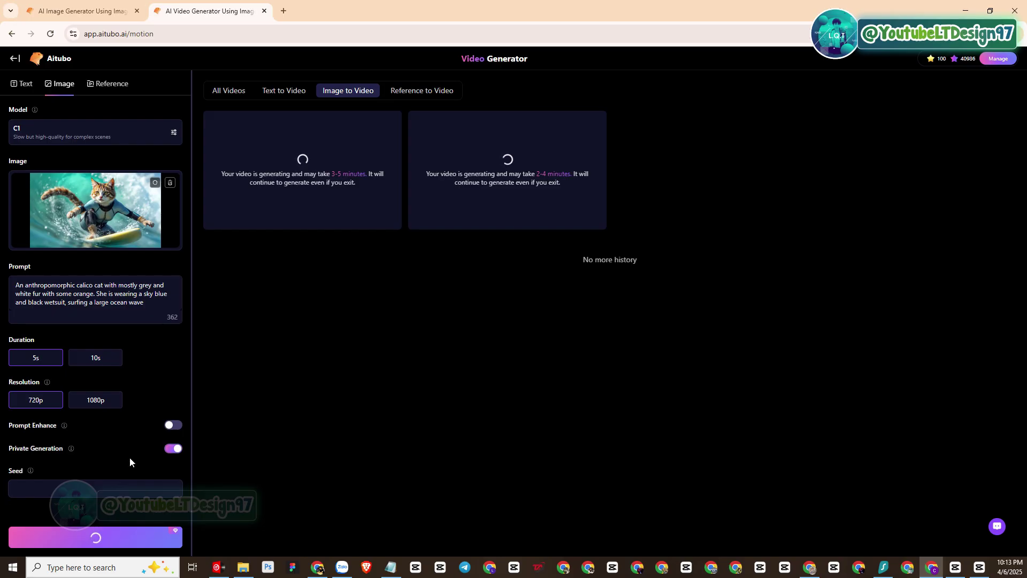
Try again to generate the surfing cat video with model A3, and turn the End Frame option on and back off.
left_click(97, 132)
left_click(90, 208)
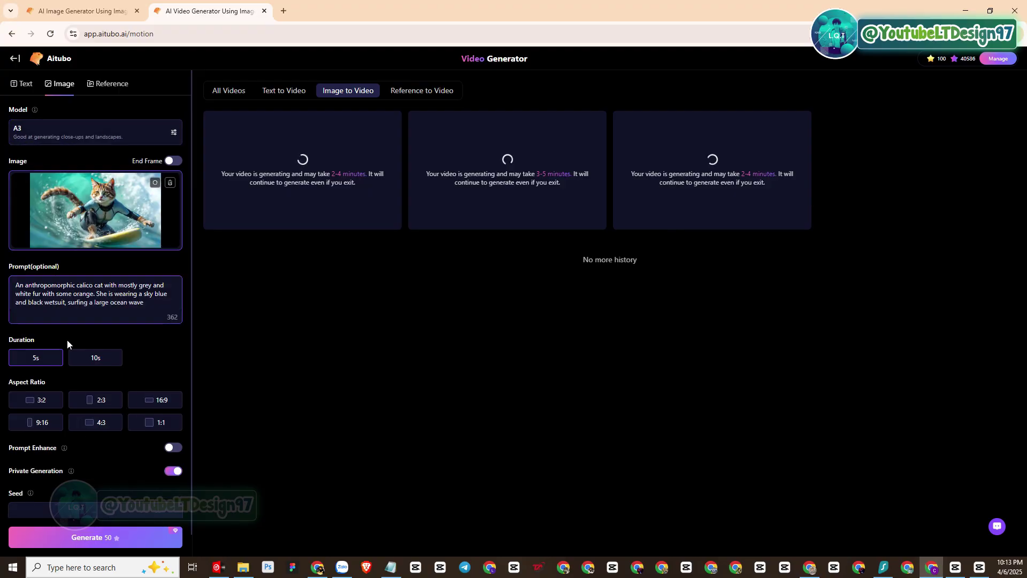
left_click(96, 544)
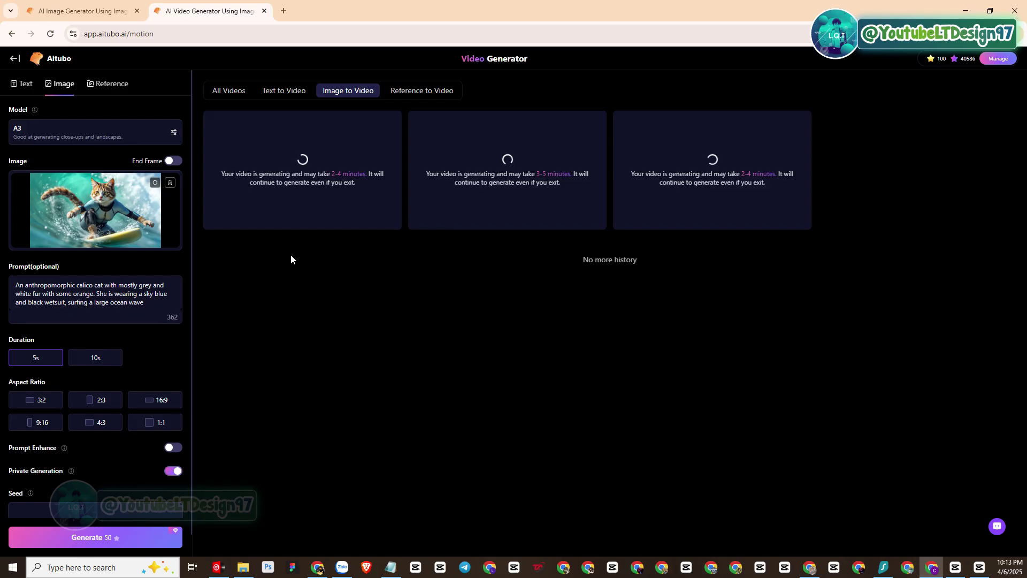
left_click(173, 160)
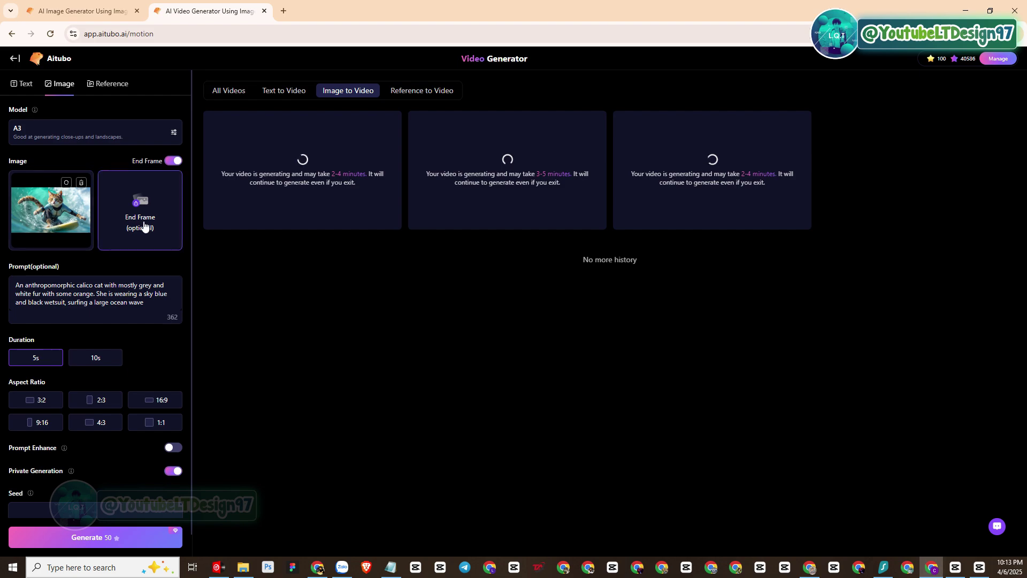
left_click(173, 161)
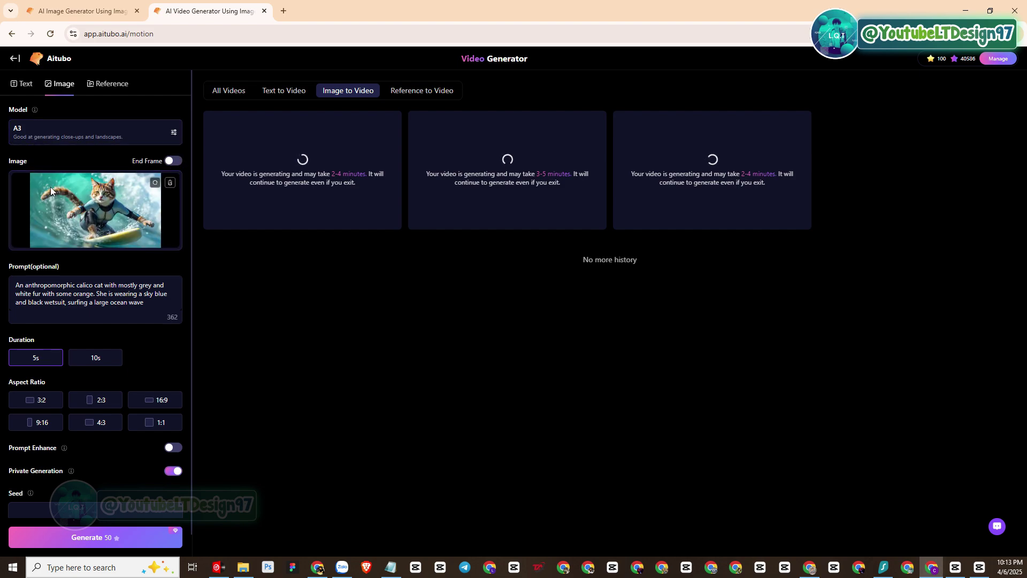
Return to the Image Generator, close the full-size cat image and look through the wizard images in the history.
left_click(80, 11)
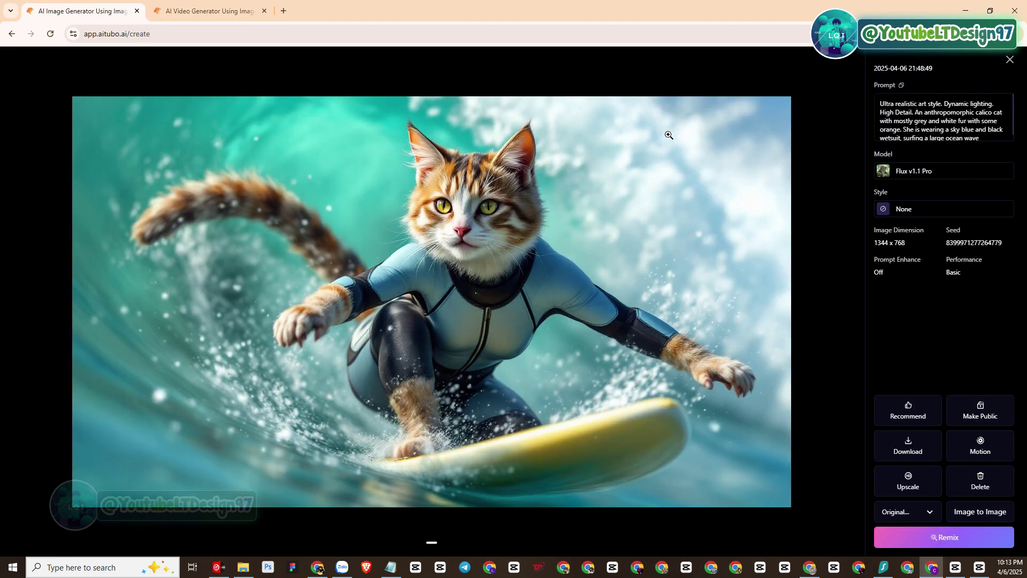
left_click(1010, 60)
scroll(644, 289, "down", 10)
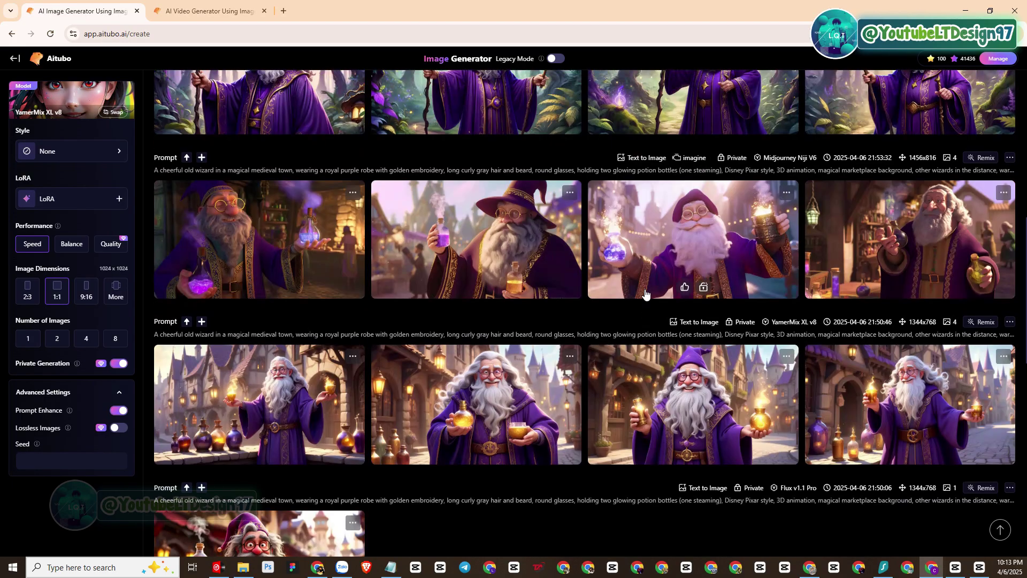
scroll(646, 317, "up", 5)
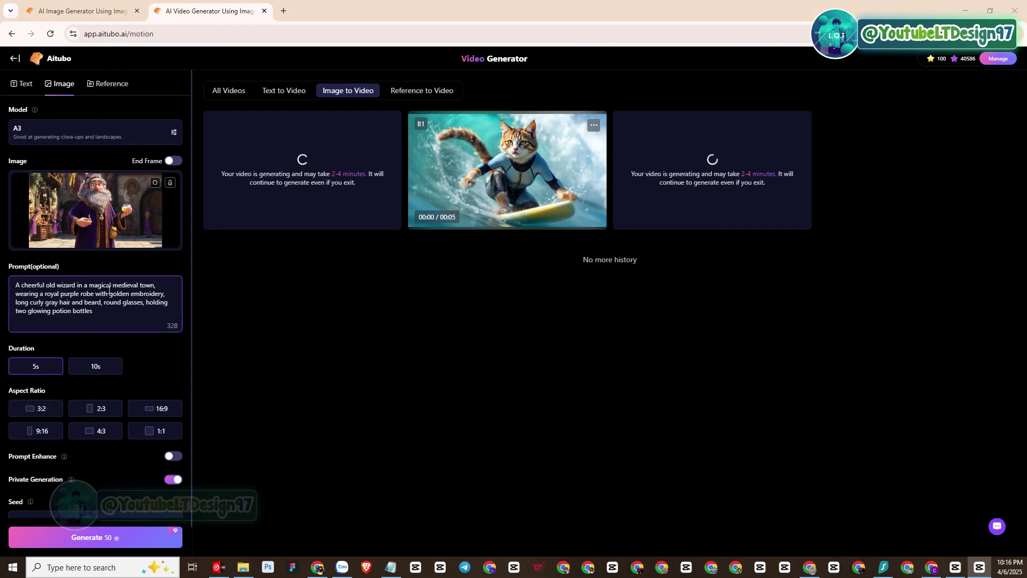
Select model A4 for the cheerful old wizard image and generate a private 5s video at 16:9.
left_click(63, 135)
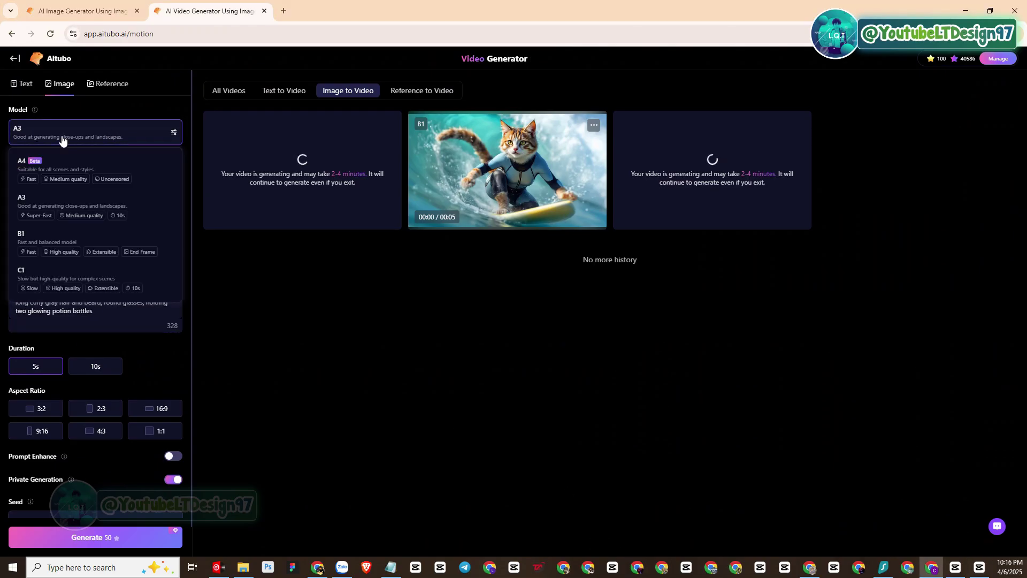
left_click(74, 182)
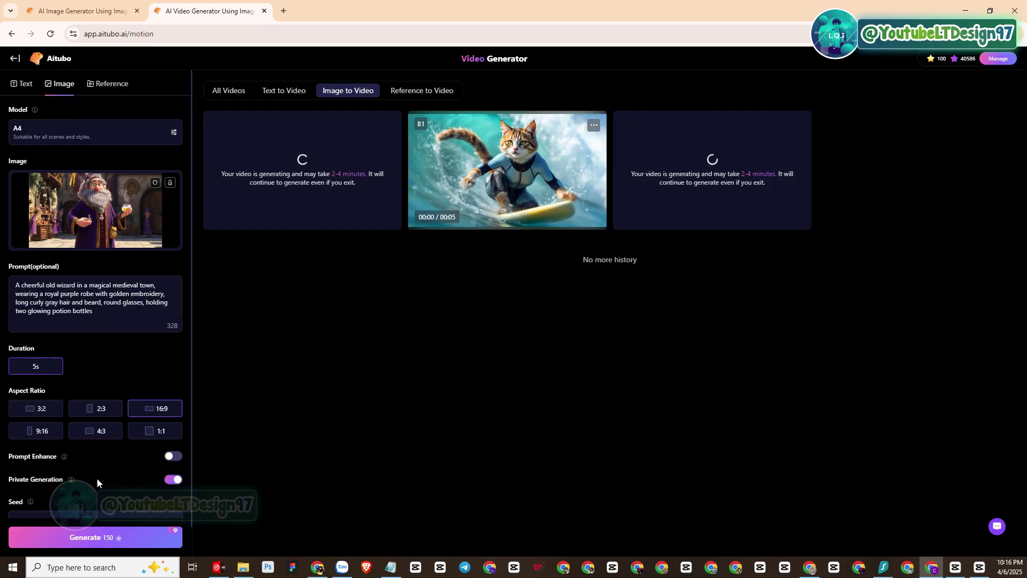
scroll(107, 465, "down", 1)
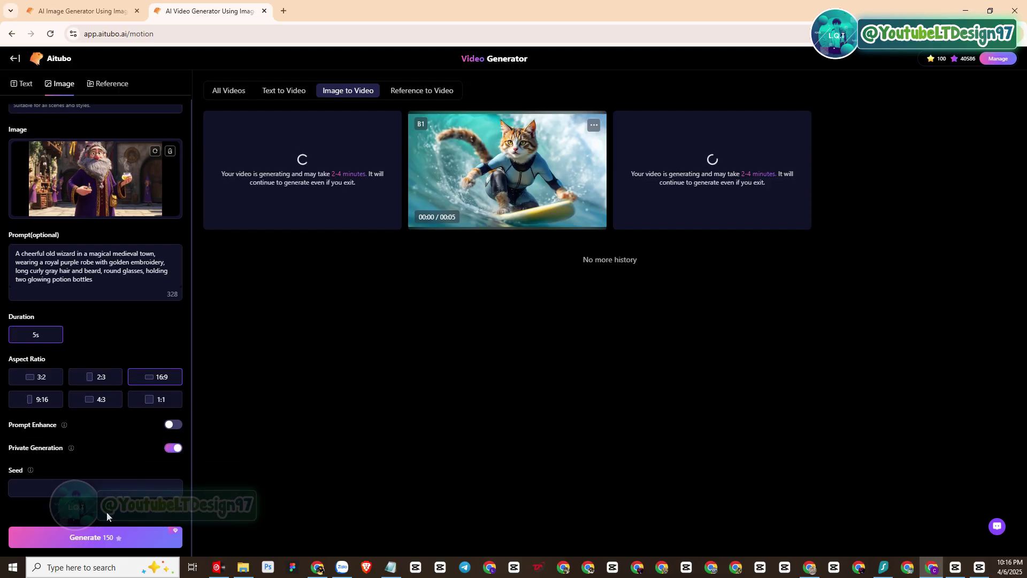
left_click(93, 539)
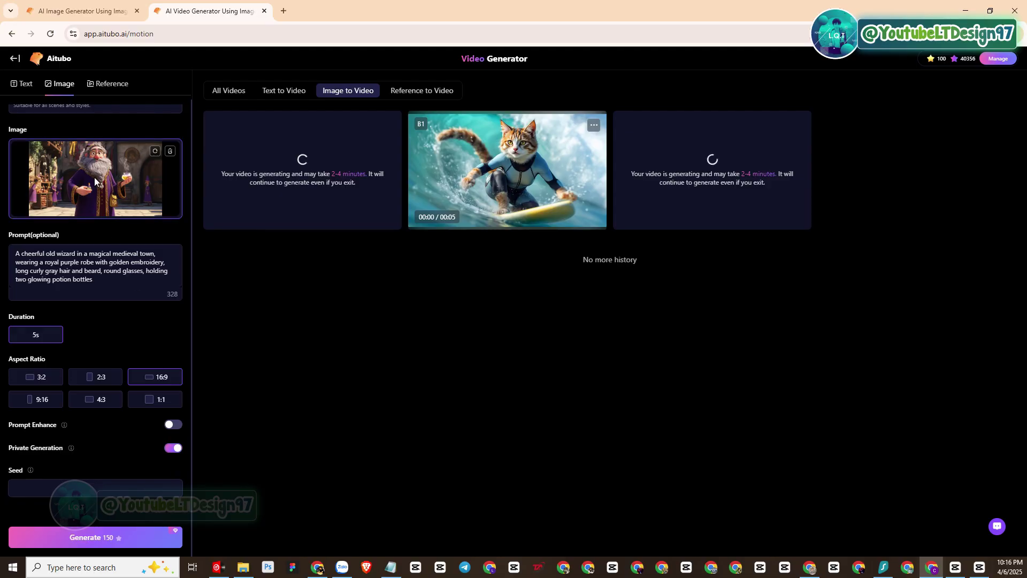
Switch to model B1, keep the camera control at None and generate a private video of the old wizard image.
scroll(94, 177, "up", 1)
left_click(79, 145)
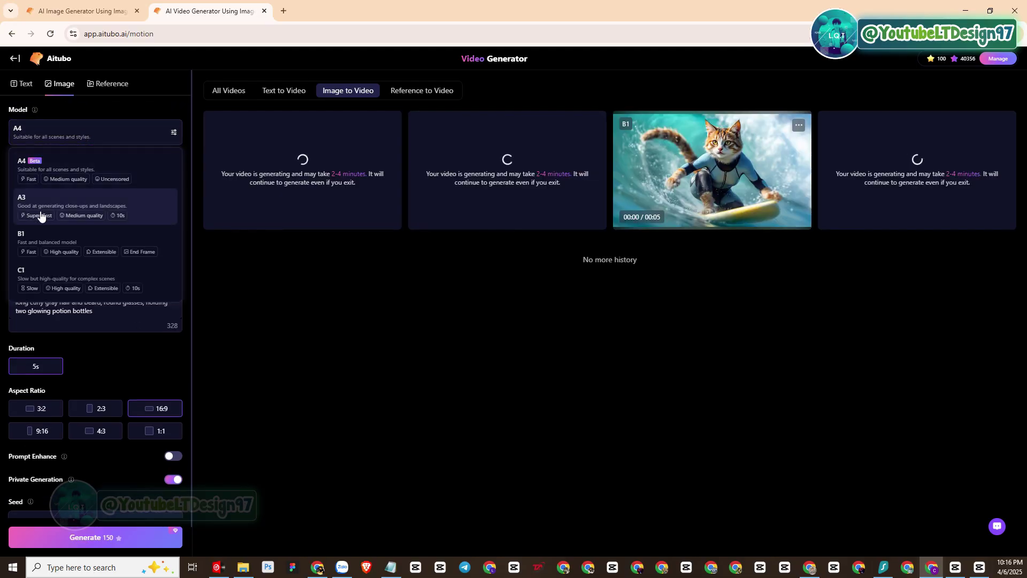
left_click(59, 246)
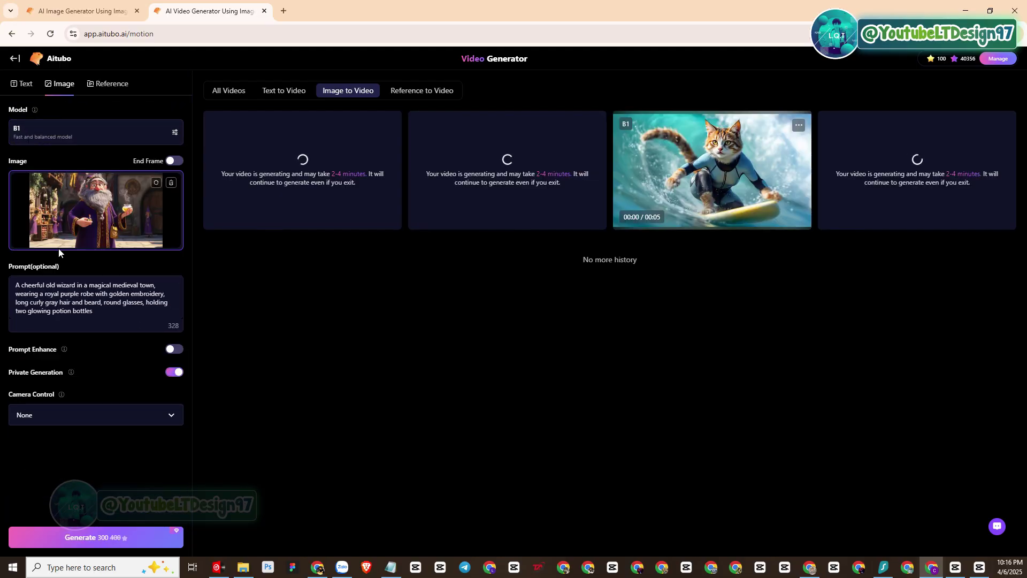
left_click(110, 423)
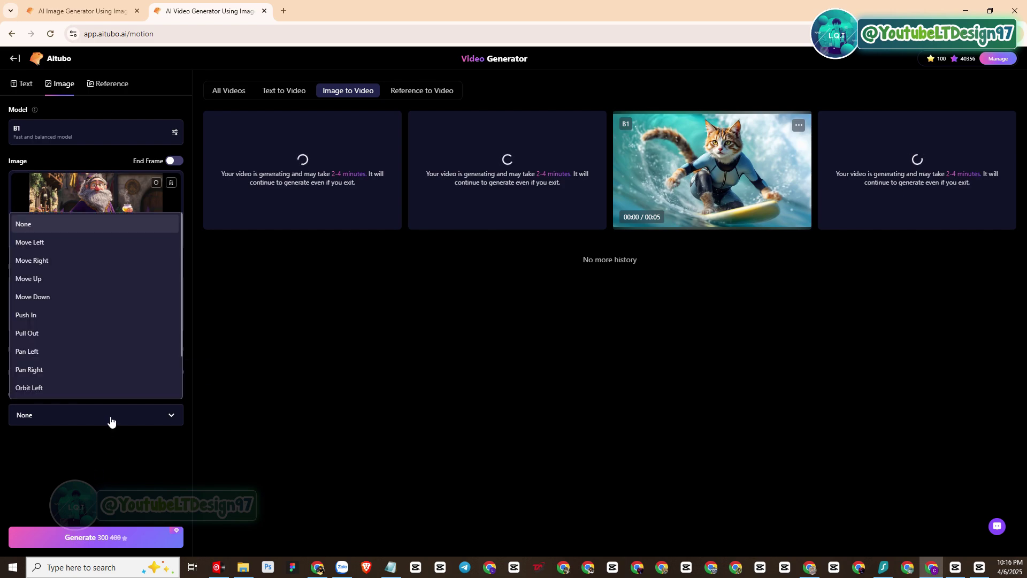
left_click(111, 422)
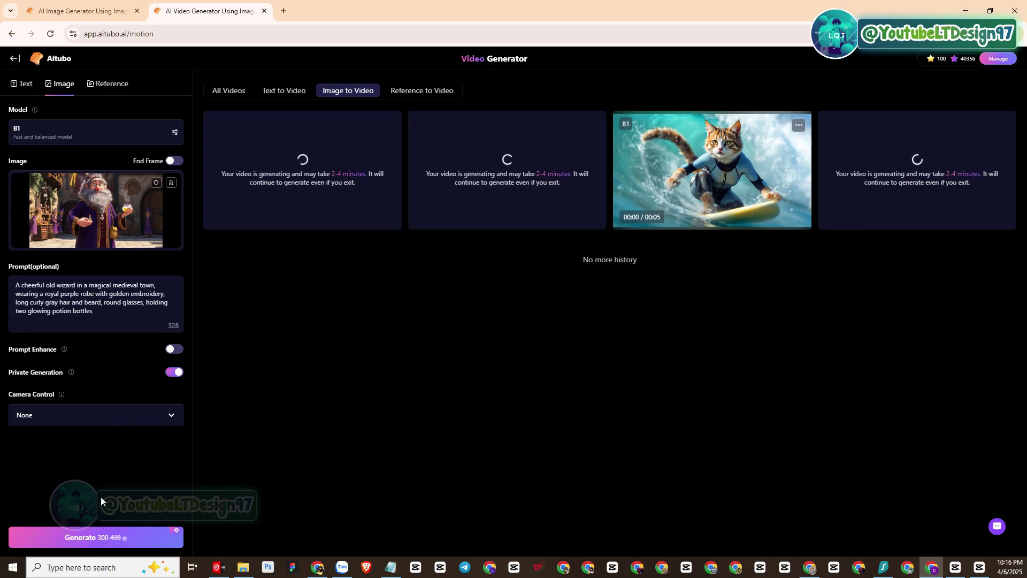
left_click(74, 541)
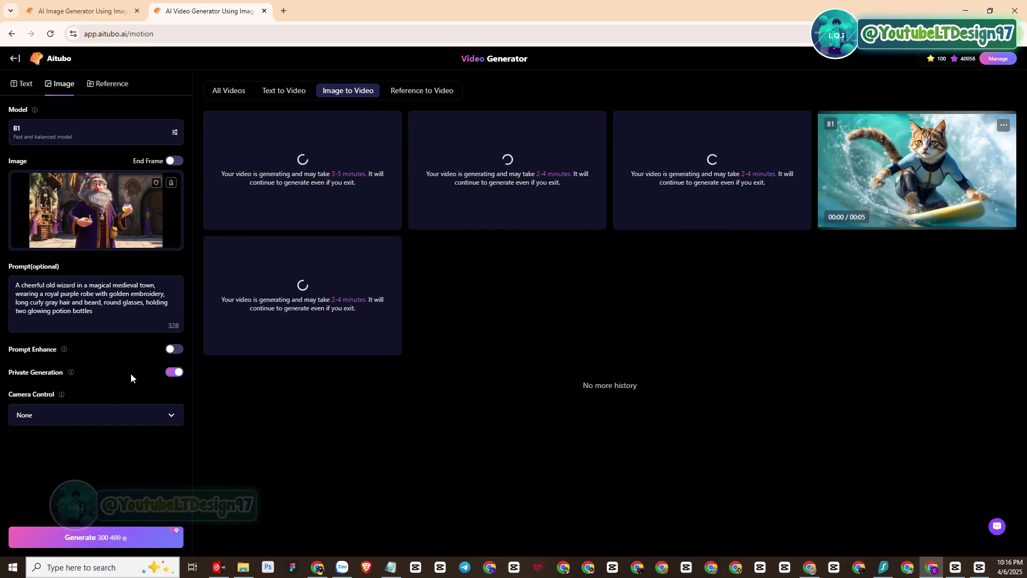
Switch to model C1 and generate a private 5s video of the old wizard at 720p resolution.
left_click(53, 135)
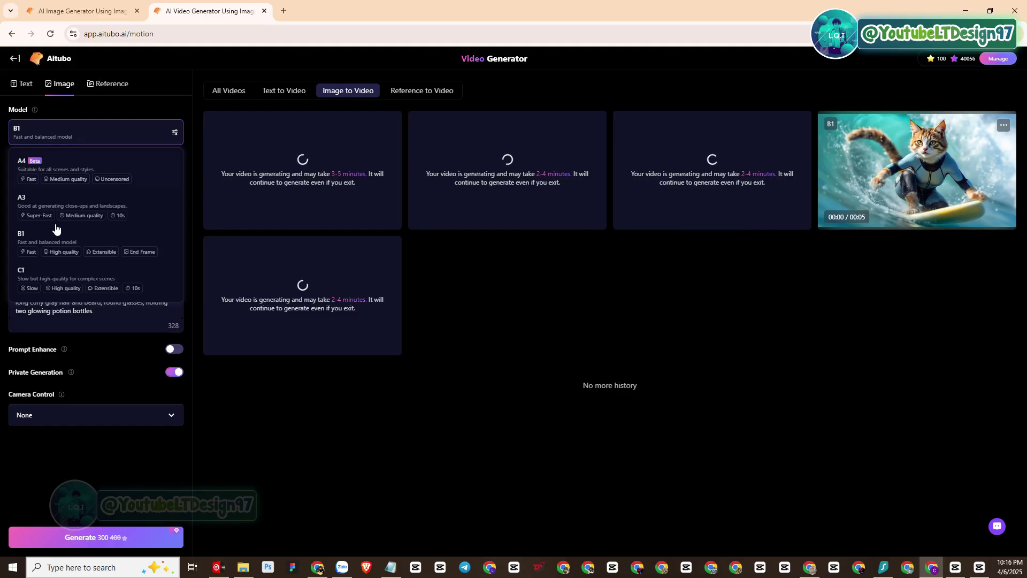
left_click(58, 277)
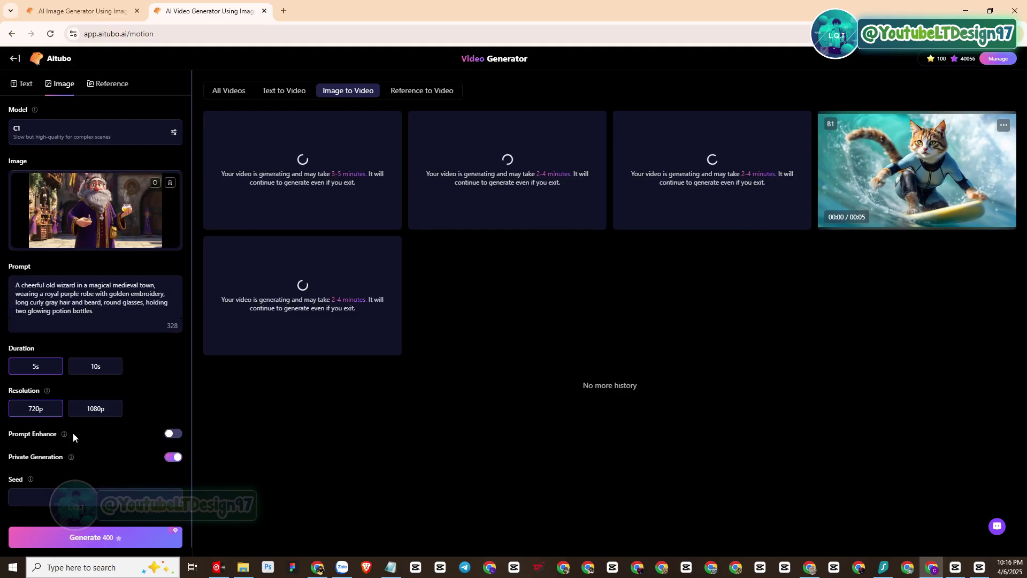
left_click(67, 540)
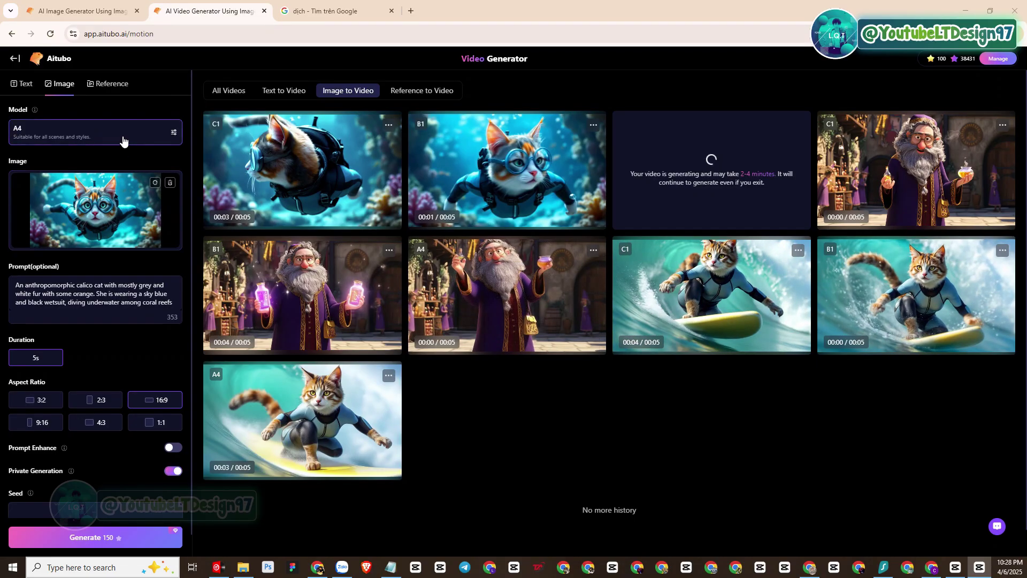
Look over the available video models and play the C1 surfing cat video full size, checking its model details.
left_click(31, 138)
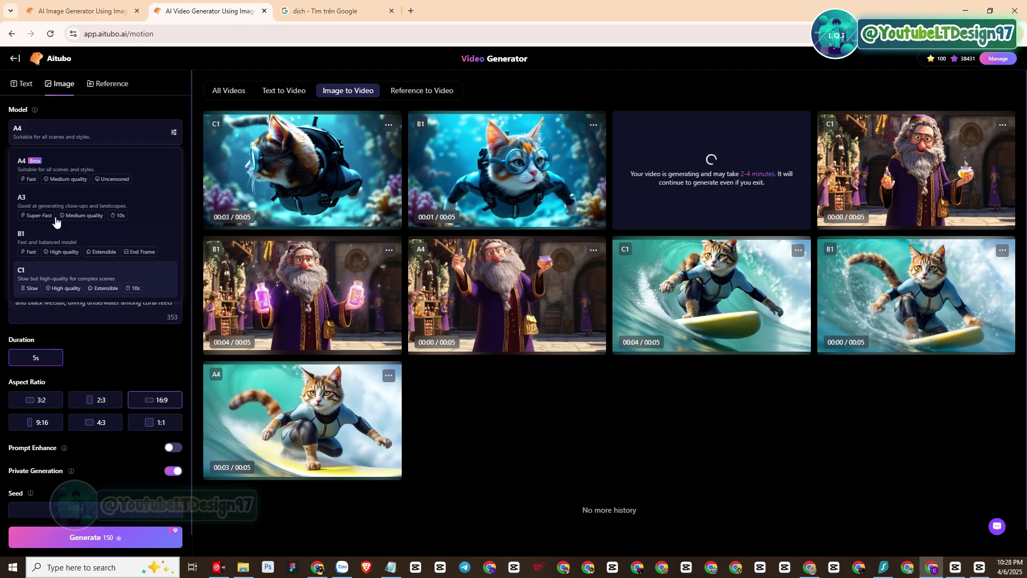
left_click(738, 455)
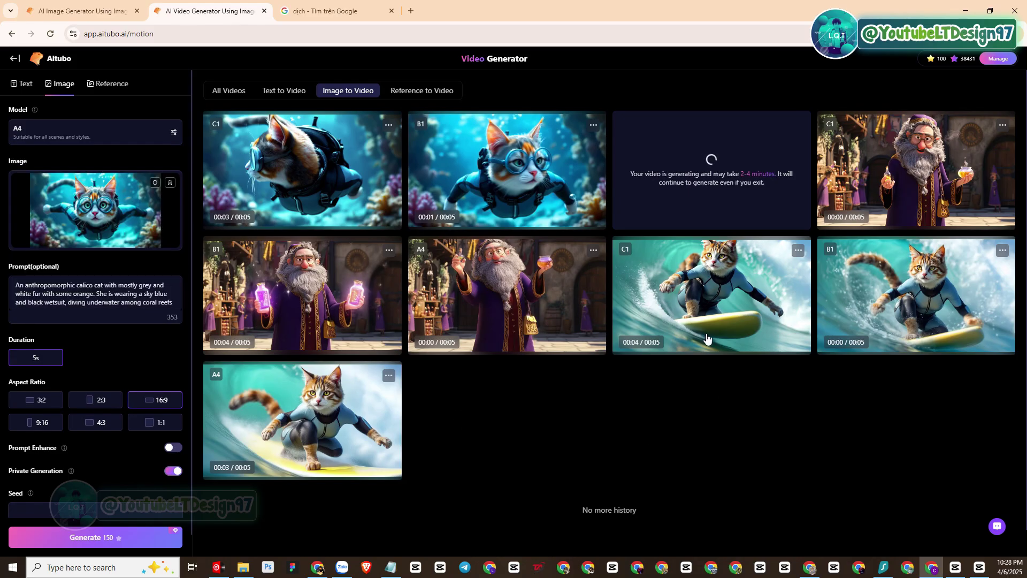
left_click(650, 277)
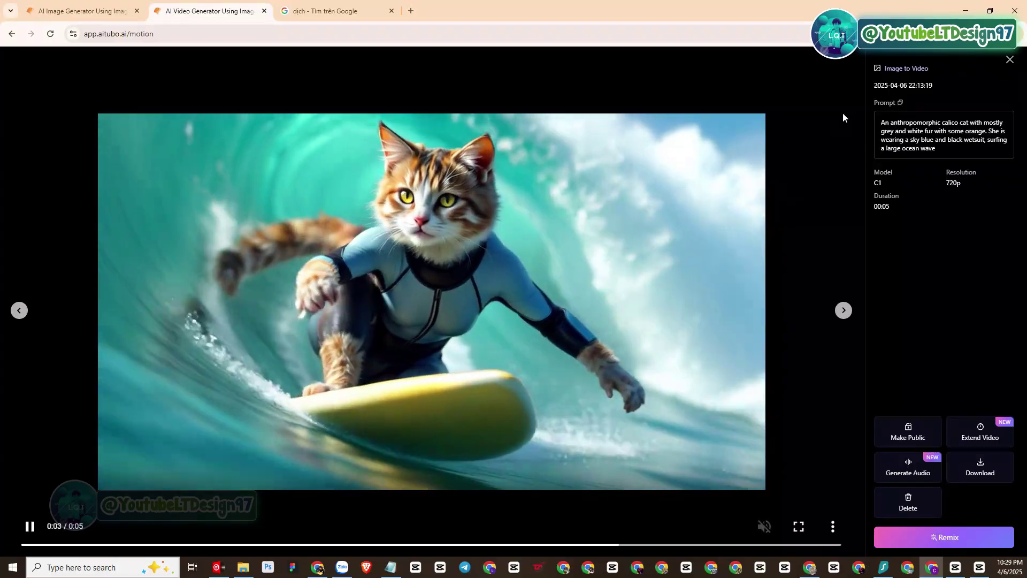
left_click_drag(897, 166, 891, 189)
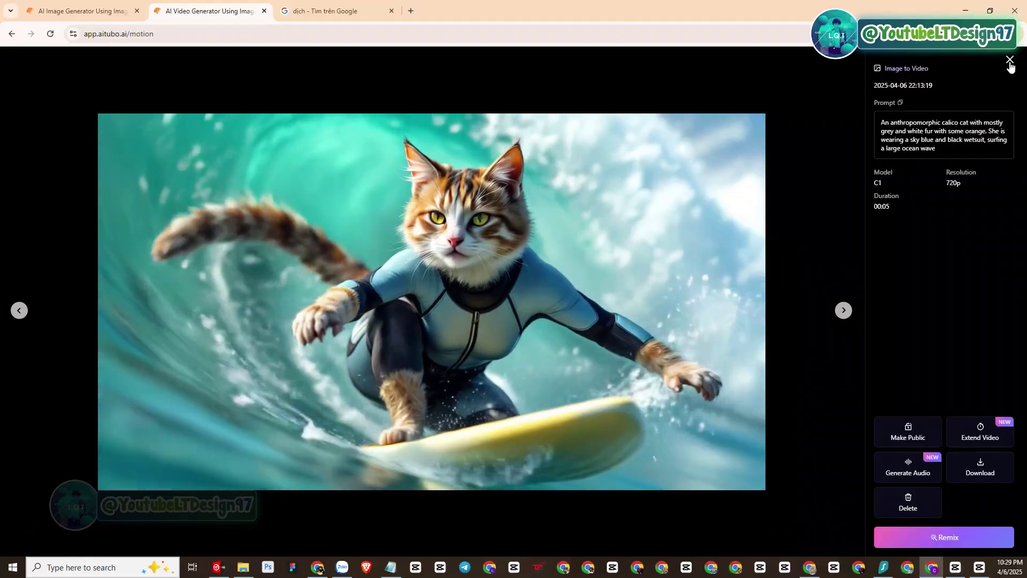
left_click(1009, 60)
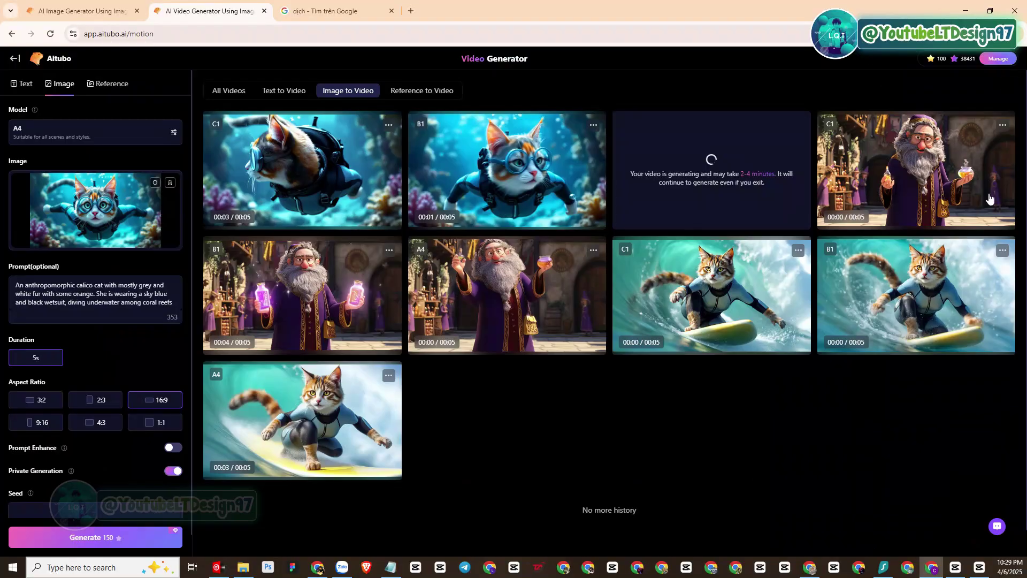
Play the C1 videos of the wizard and the diving cat full size and check their model details.
left_click(920, 171)
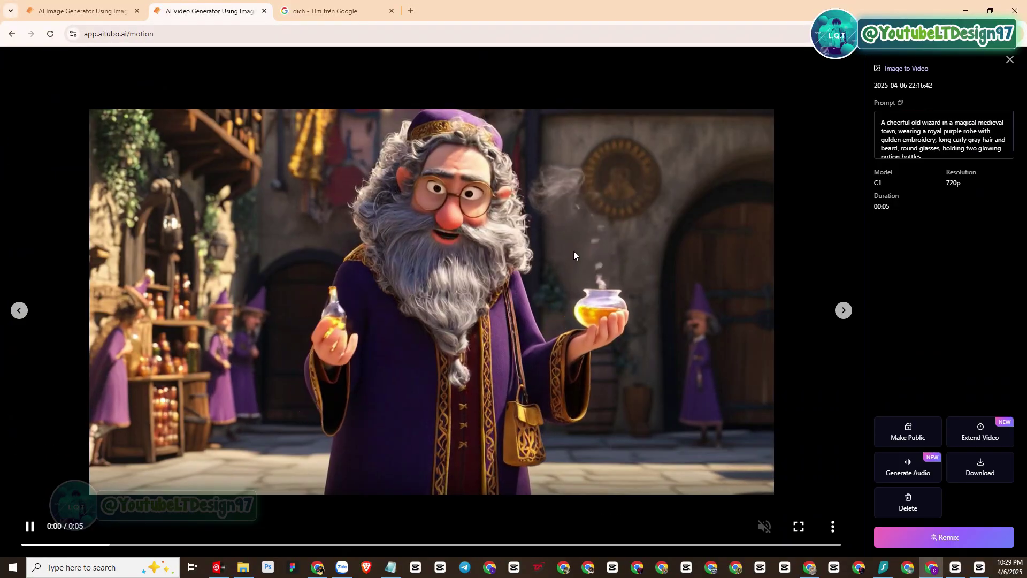
left_click_drag(873, 170, 886, 182)
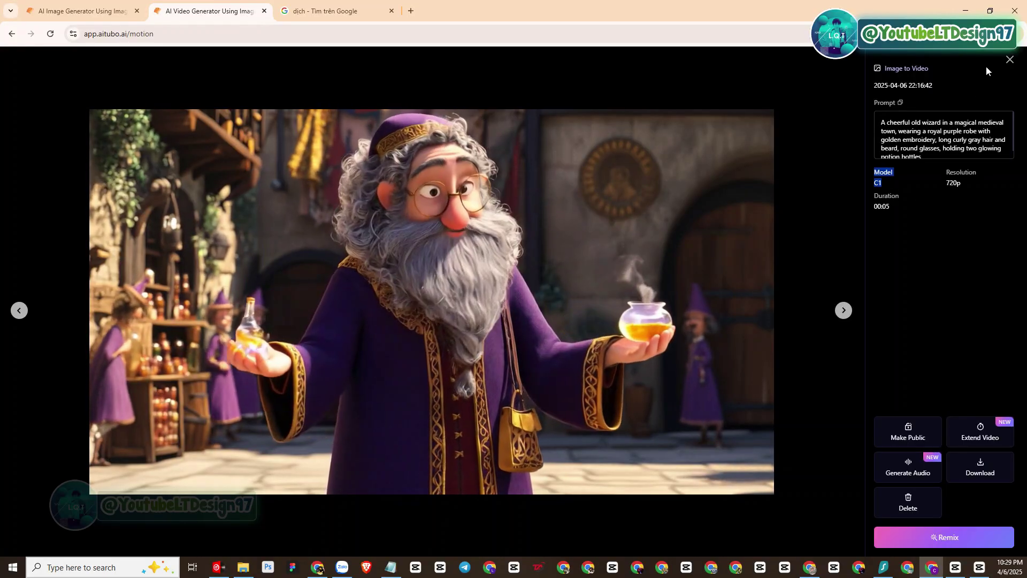
left_click(1009, 61)
left_click(1010, 61)
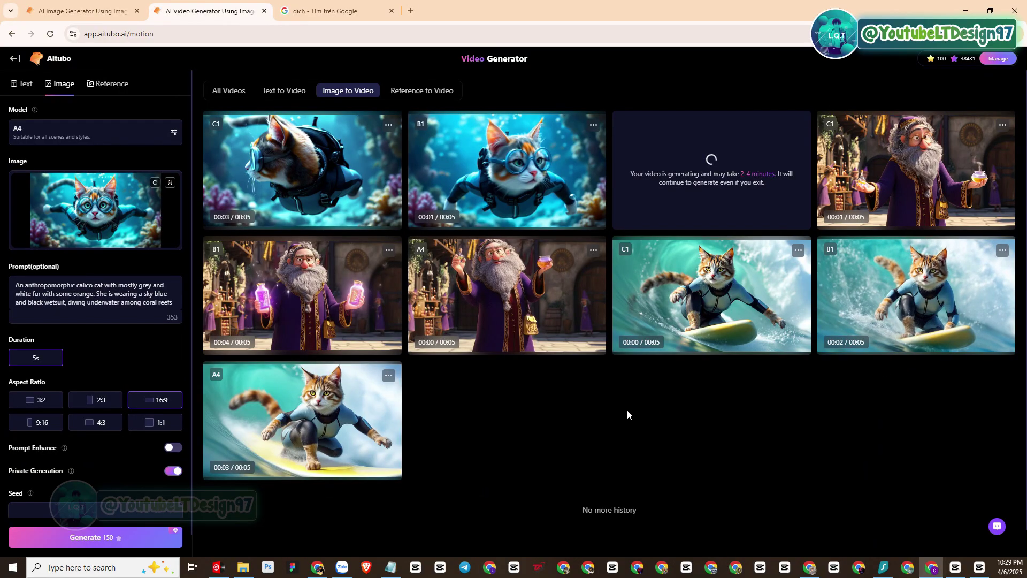
left_click(352, 153)
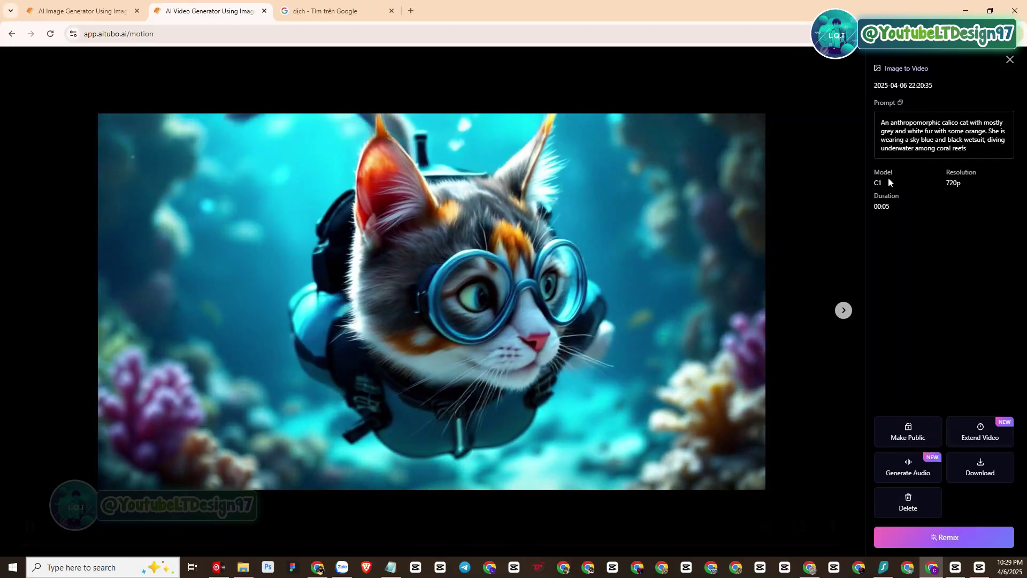
left_click_drag(874, 173, 877, 187)
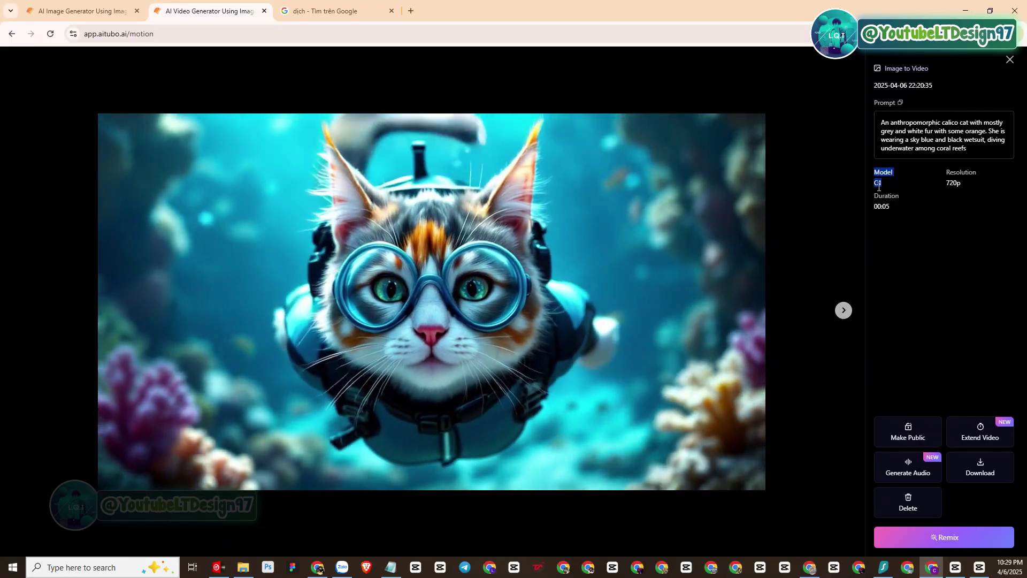
left_click(878, 187)
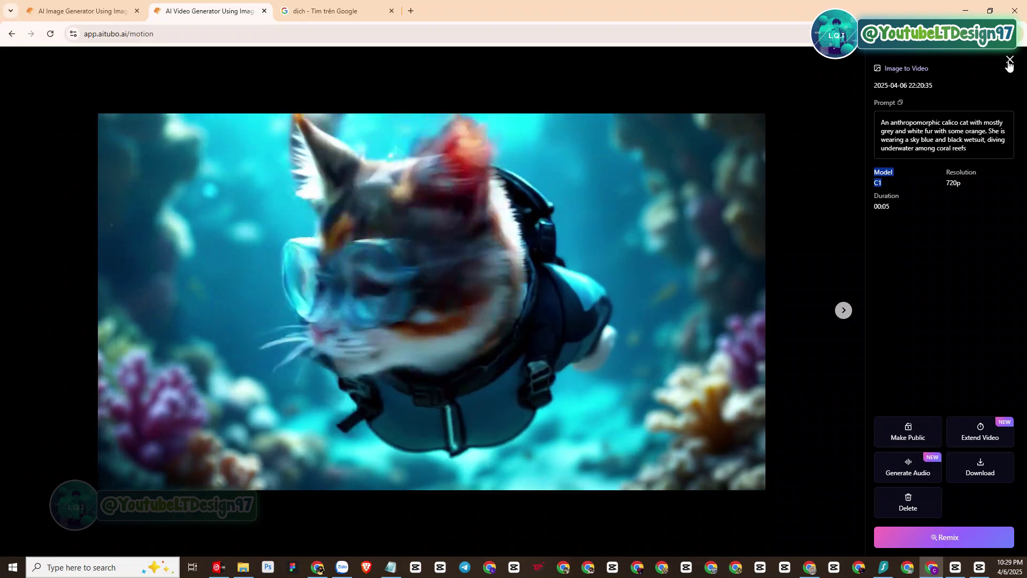
left_click(1008, 60)
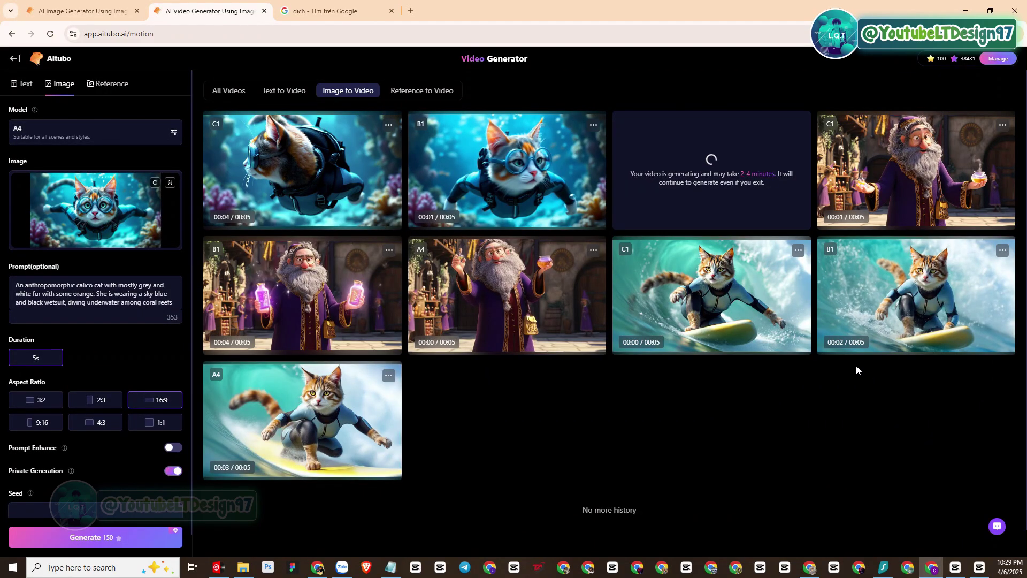
Play the B1 videos of the wizard, the surfing cat and the diving cat full size.
left_click(327, 297)
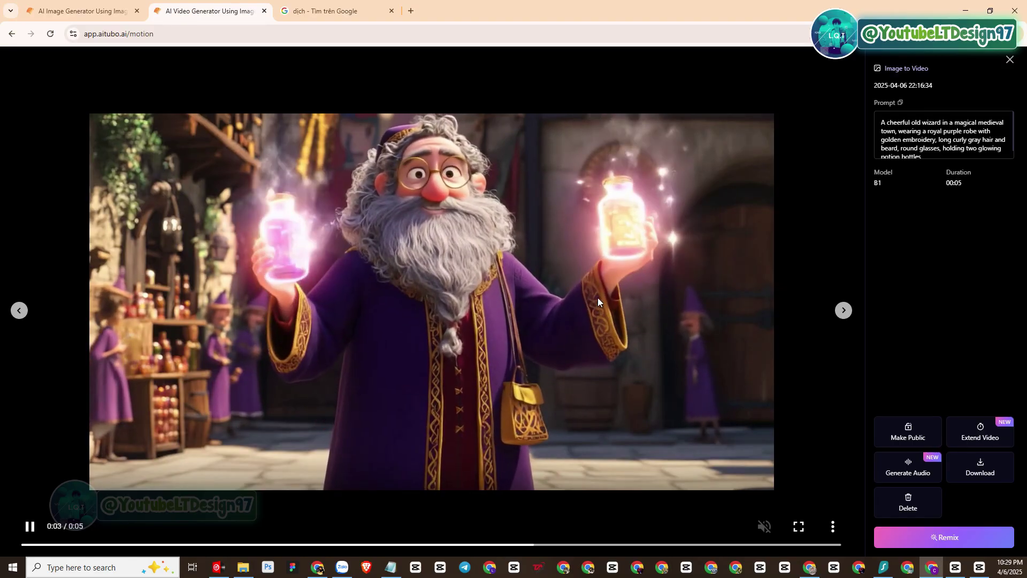
left_click(1011, 60)
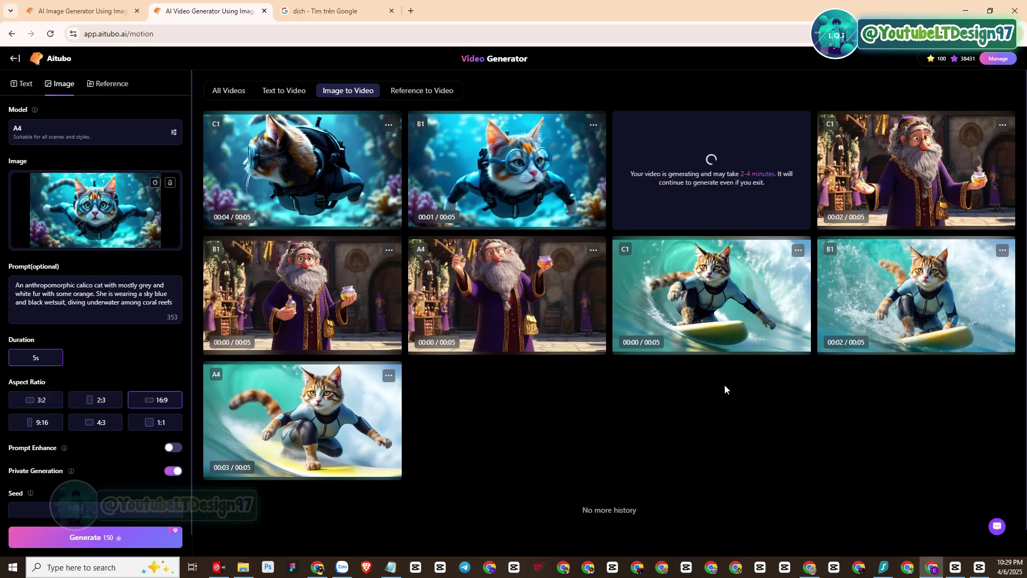
left_click(880, 298)
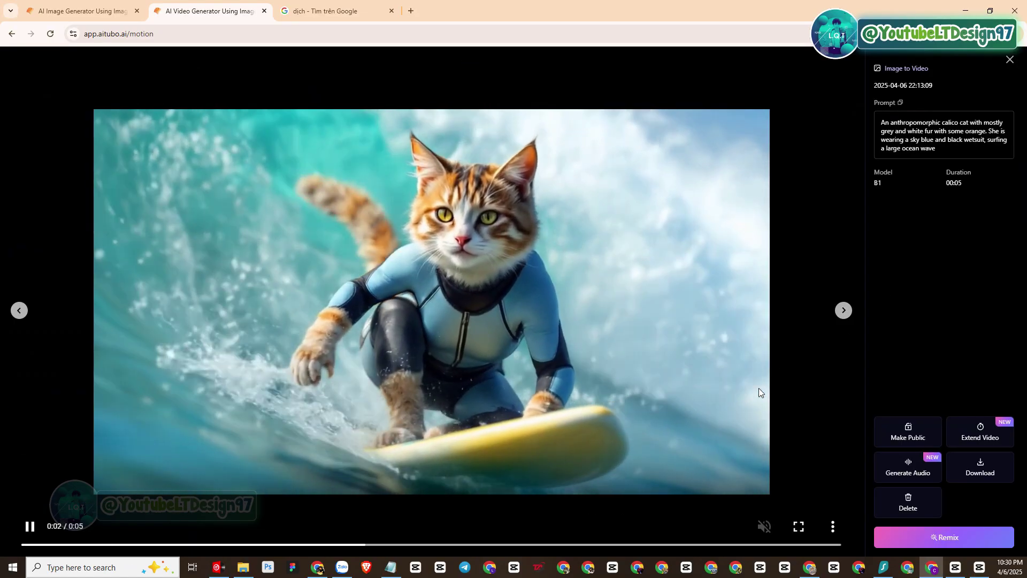
left_click_drag(873, 169, 881, 180)
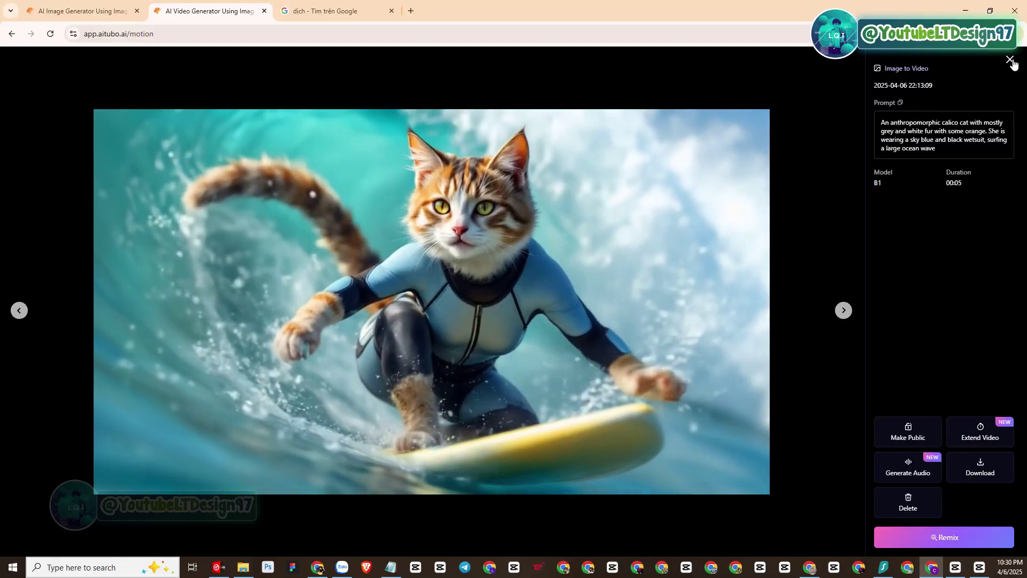
left_click(1010, 59)
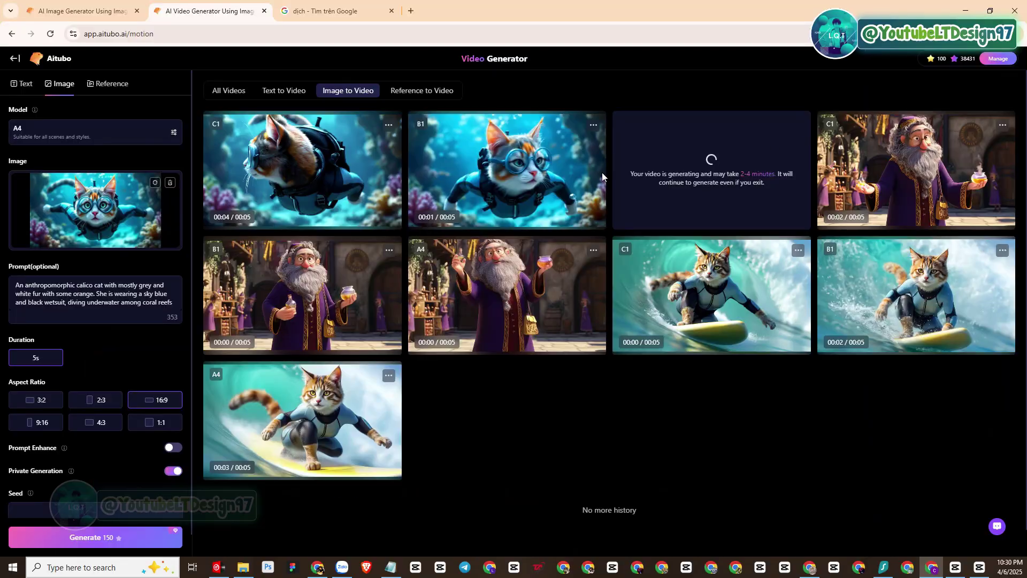
left_click(509, 174)
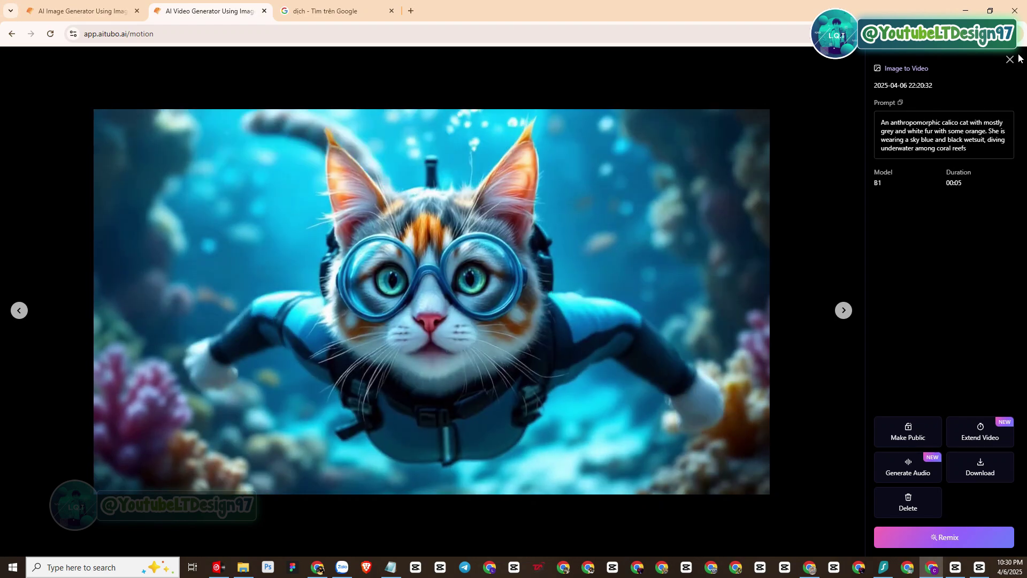
left_click(1010, 60)
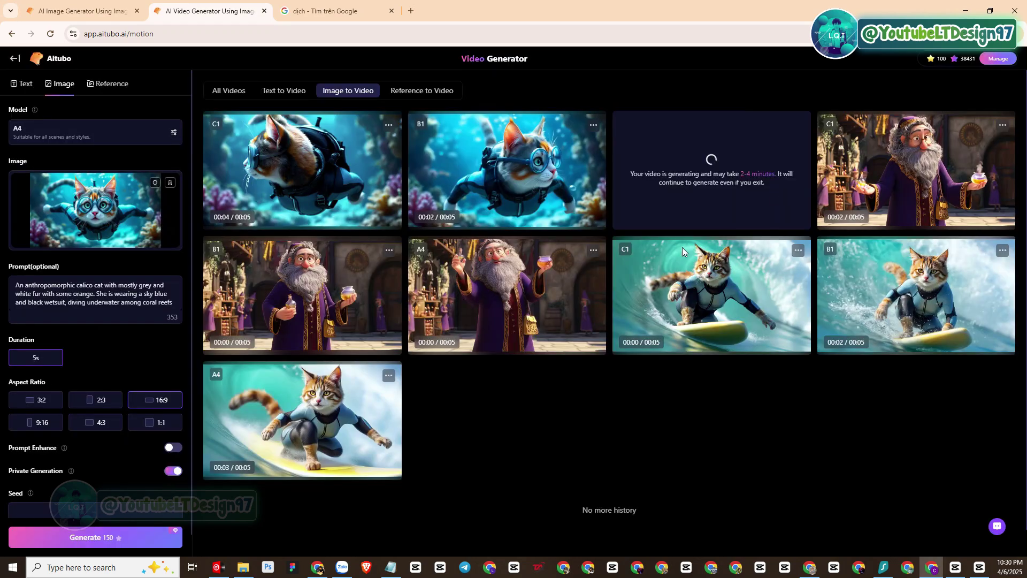
Play the A4 surfing cat video full size, check its model, and review the list of video models again.
left_click(312, 417)
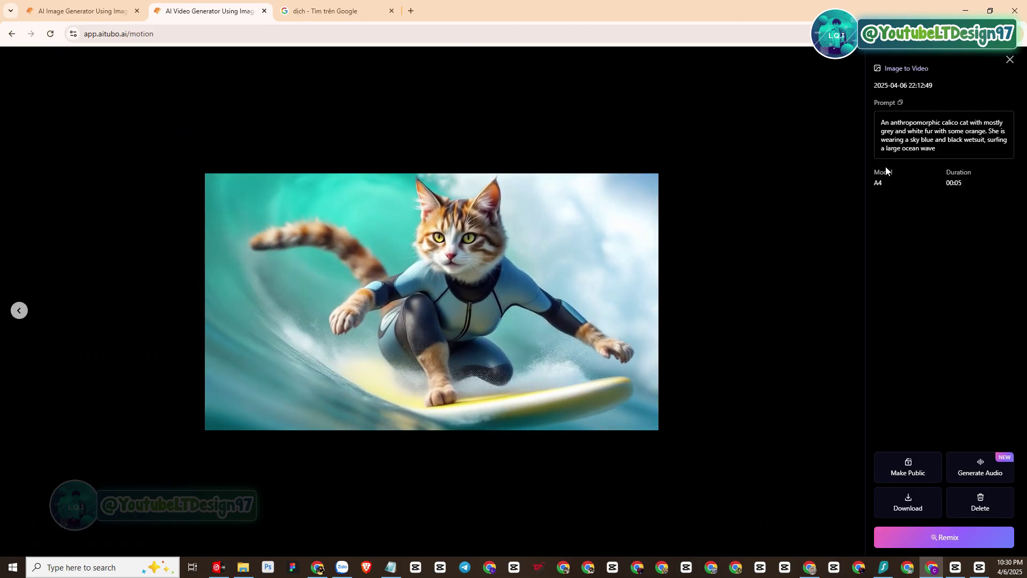
left_click_drag(875, 167, 885, 186)
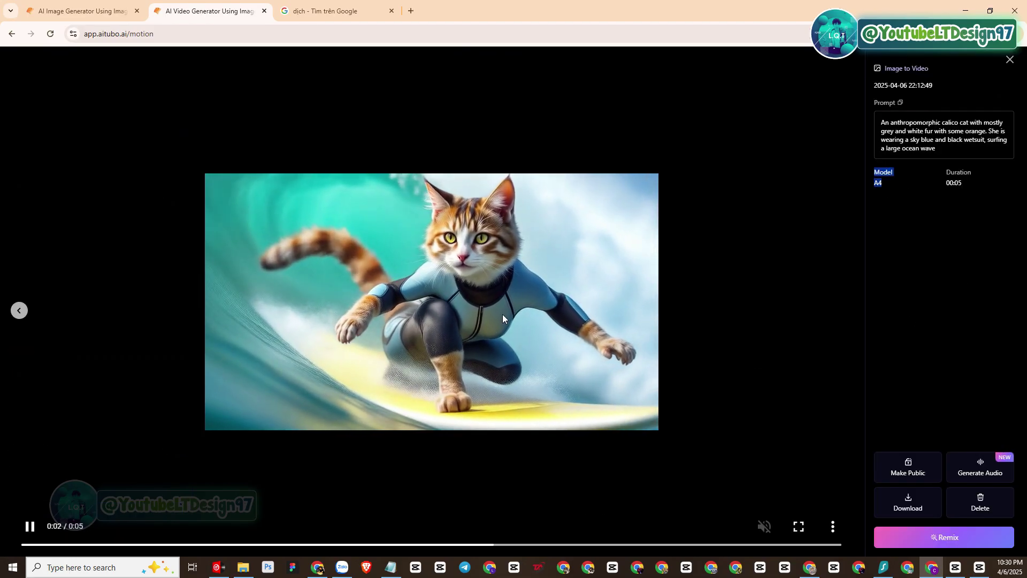
left_click(1010, 60)
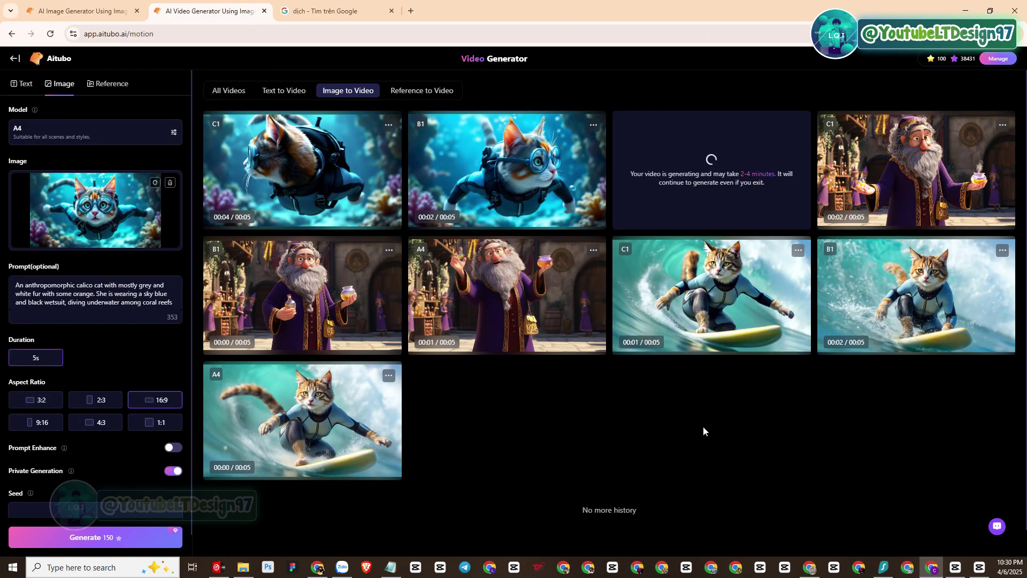
left_click(102, 134)
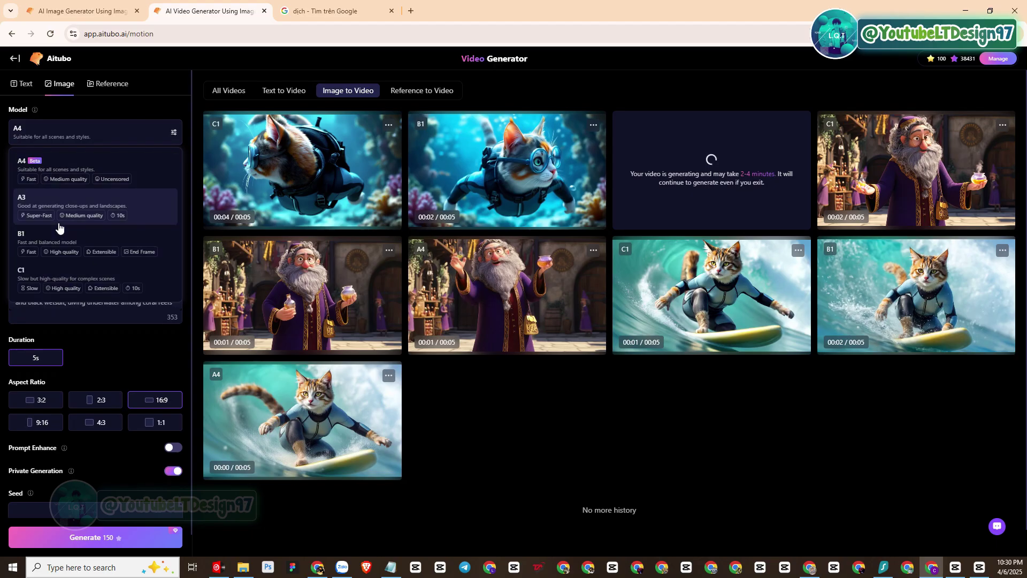
left_click(599, 436)
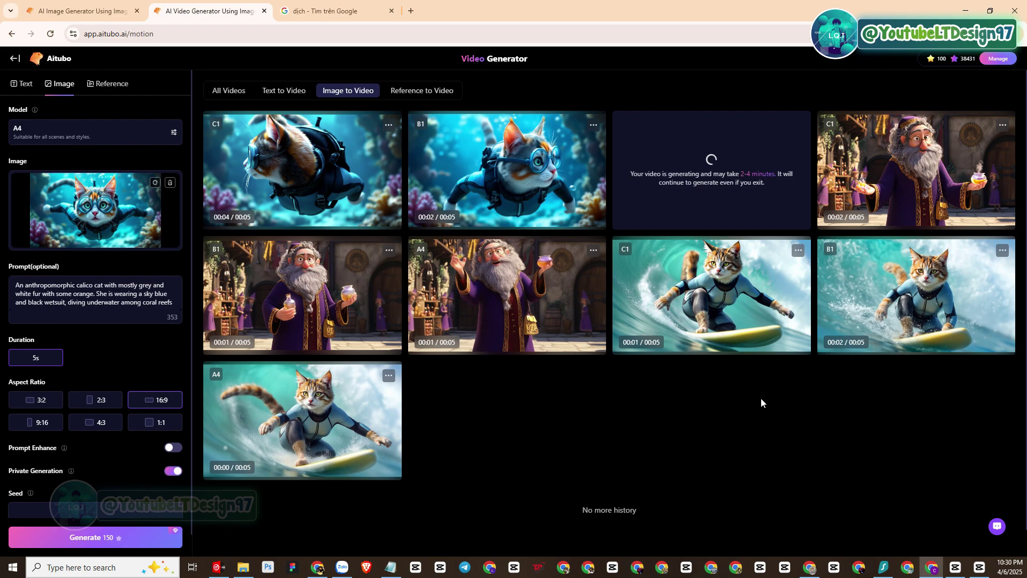
Generate sound effects for the C1 surfing cat video with the prompt "Cat surfing".
left_click(798, 251)
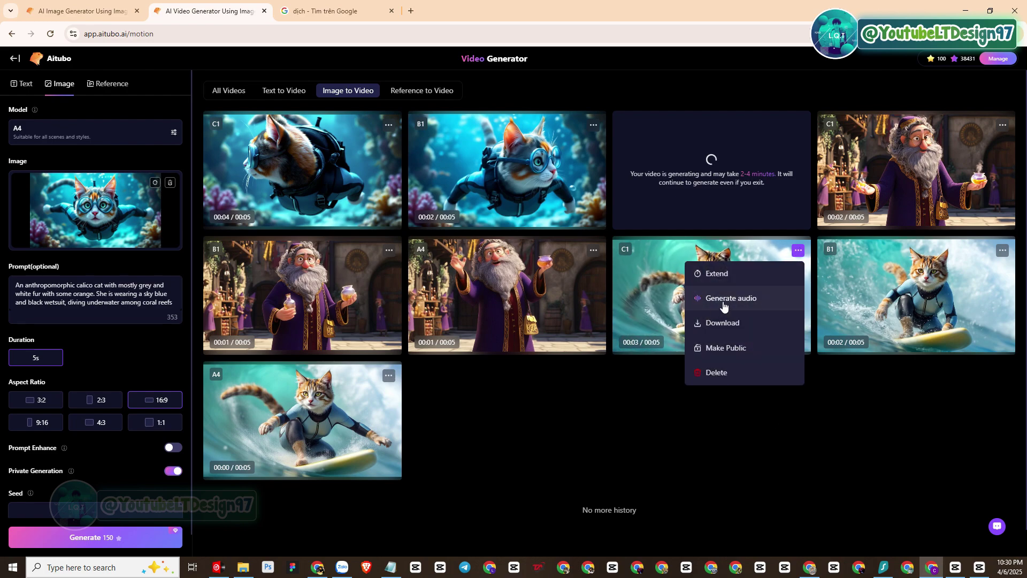
left_click(750, 302)
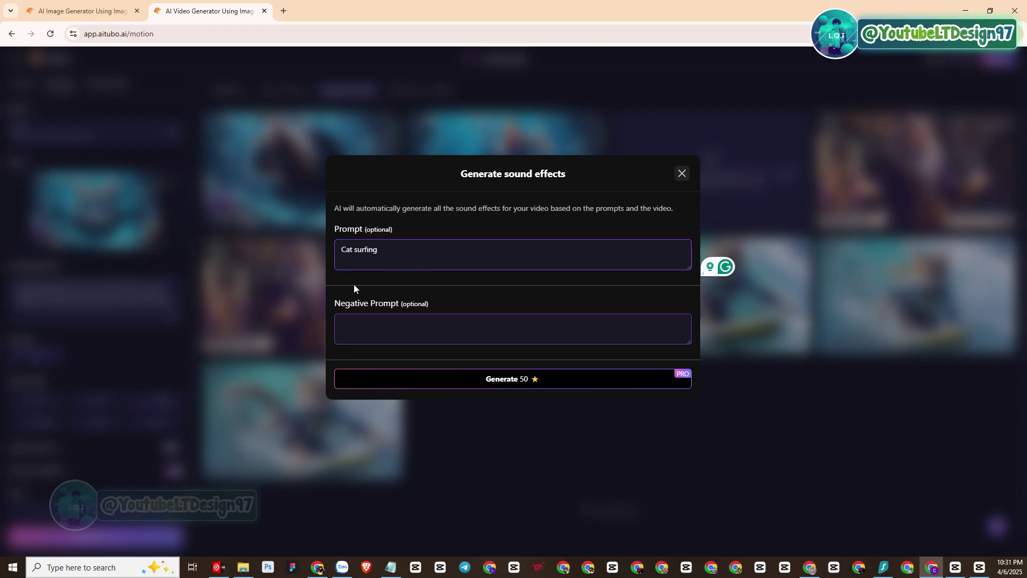
left_click(471, 374)
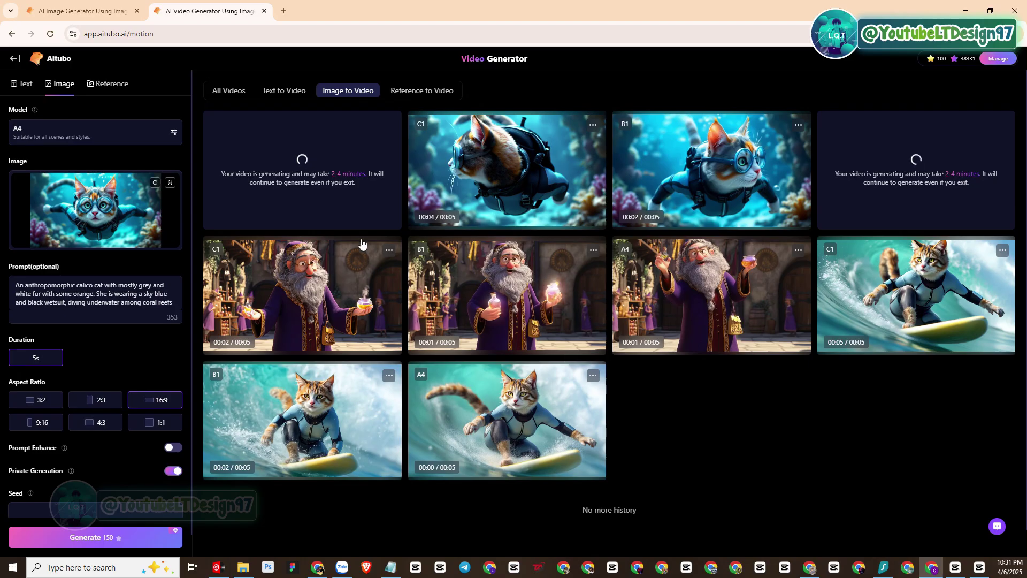
Play the new C1 surfing cat video full size with its sound on, and replay it from near the start.
left_click_drag(220, 177, 355, 187)
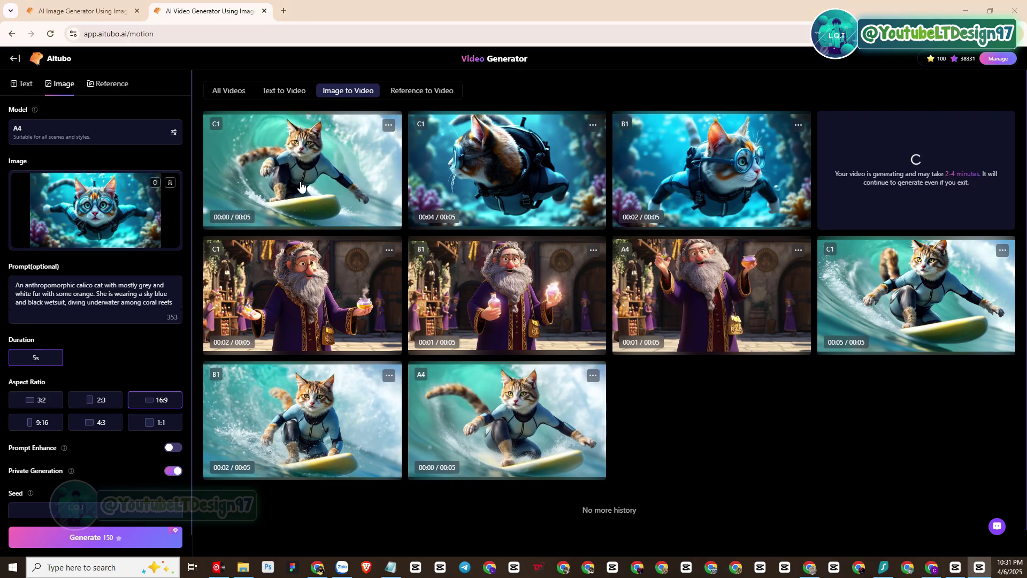
left_click(313, 192)
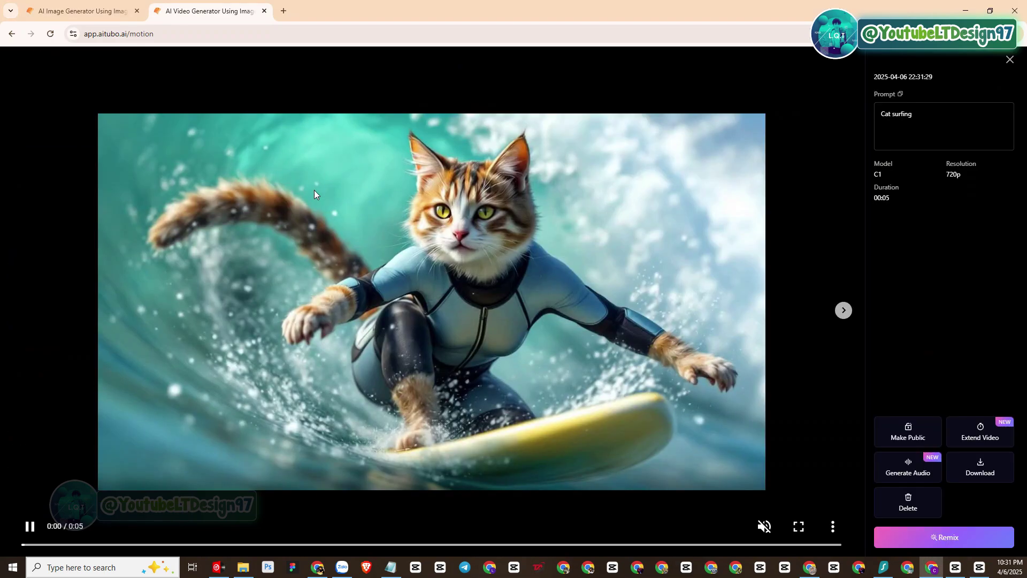
left_click(764, 526)
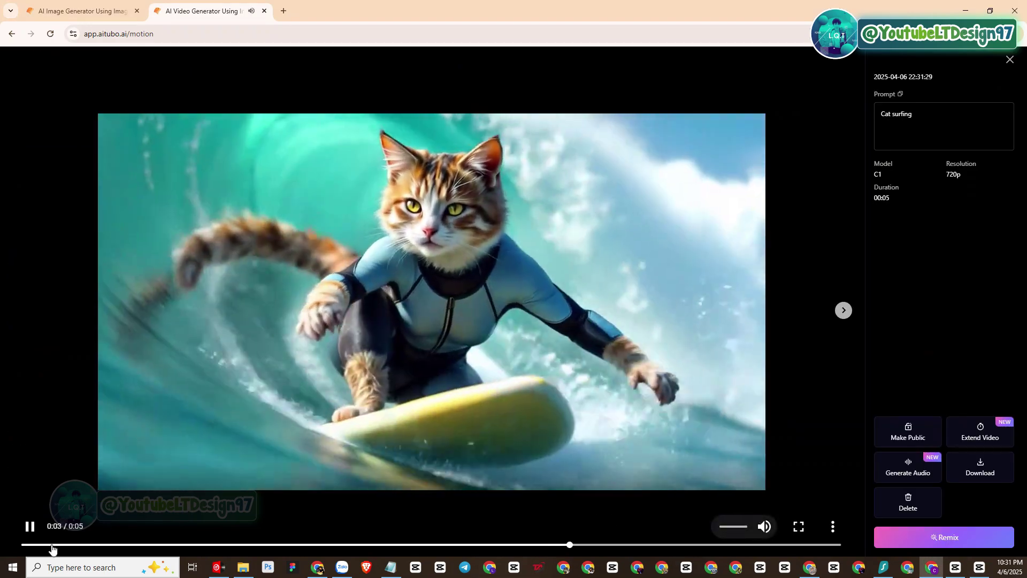
left_click(40, 545)
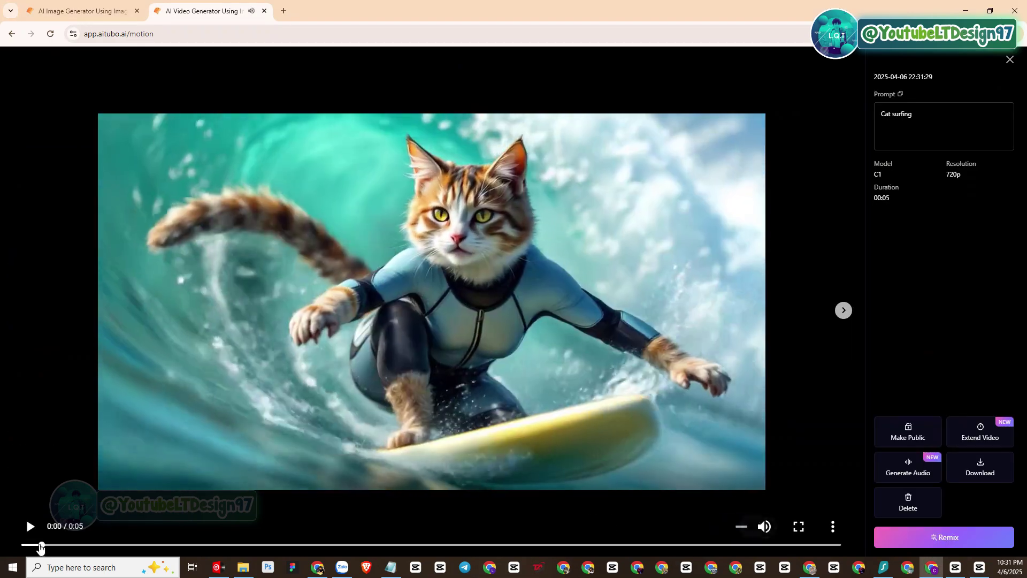
left_click(40, 545)
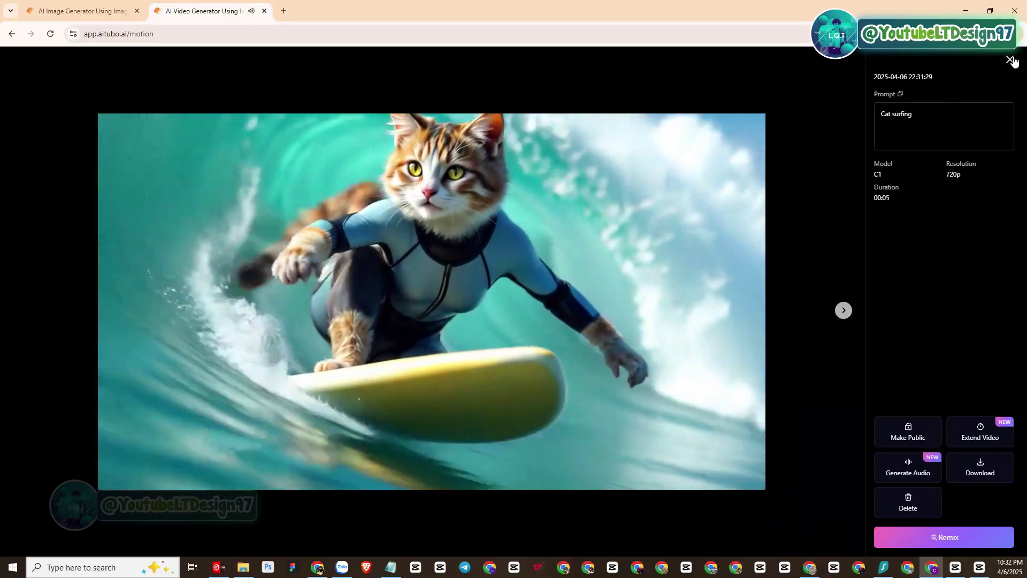
left_click(1011, 60)
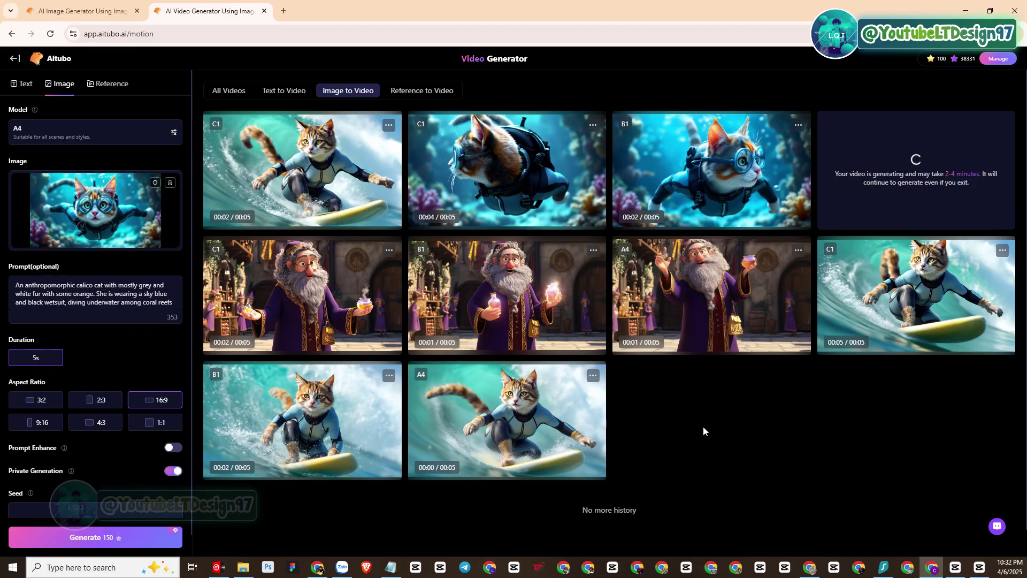
Generate sound effects for the C1 diving cat video with the prompt "cat swimming under the ocean".
left_click(530, 165)
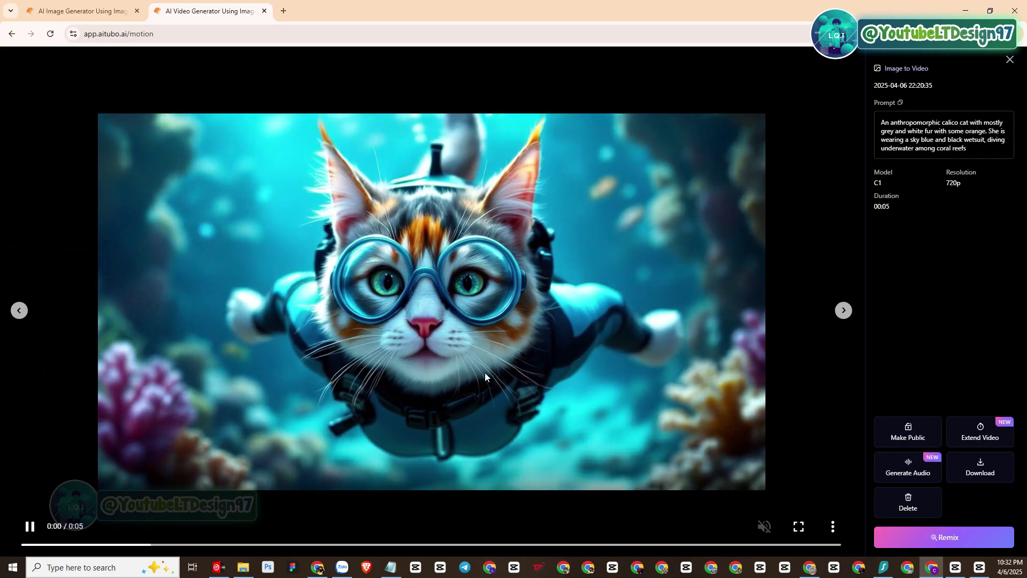
left_click(832, 527)
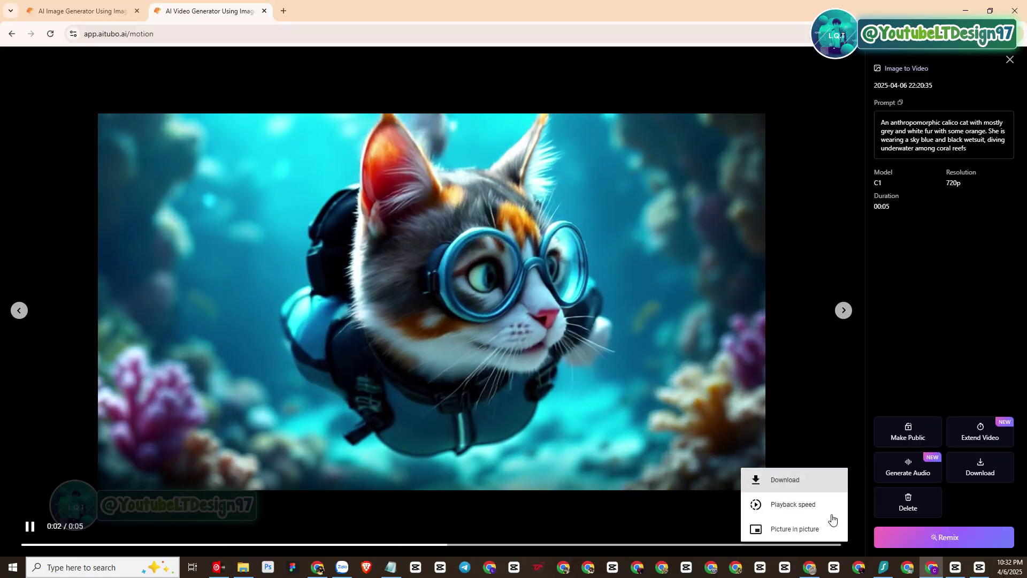
left_click(916, 356)
left_click(908, 464)
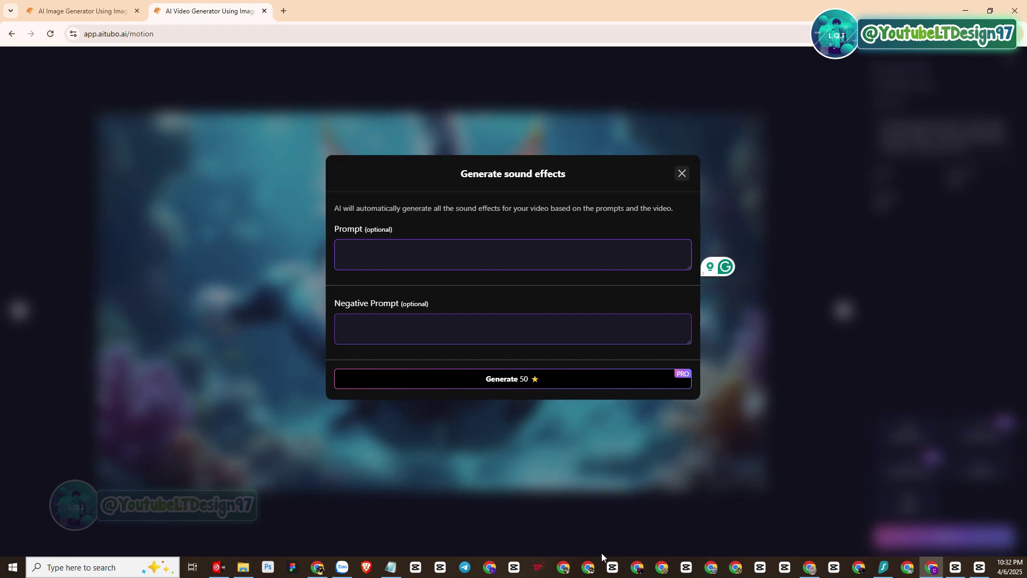
left_click(451, 245)
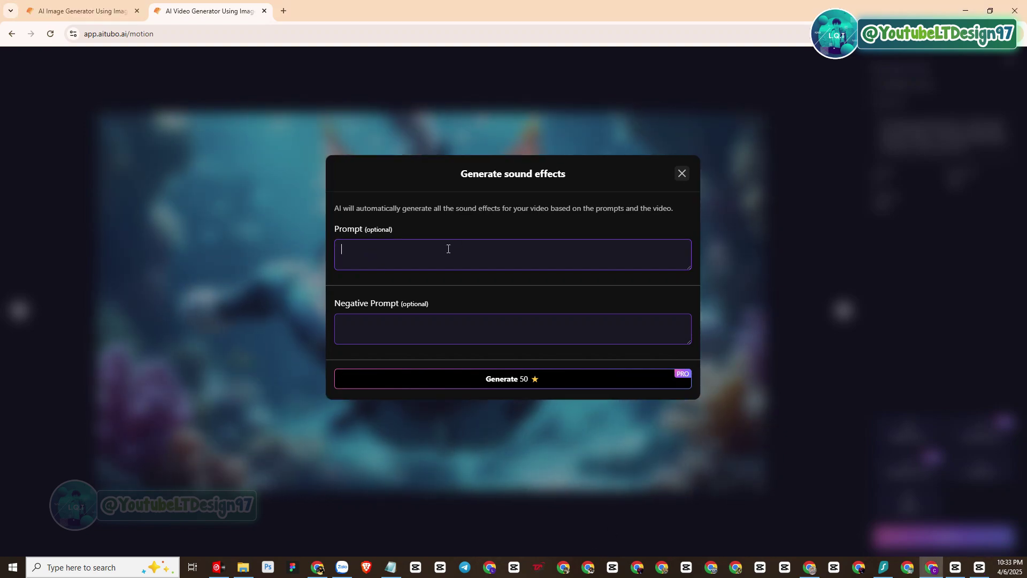
type("cat swimming under the ocean")
left_click(487, 379)
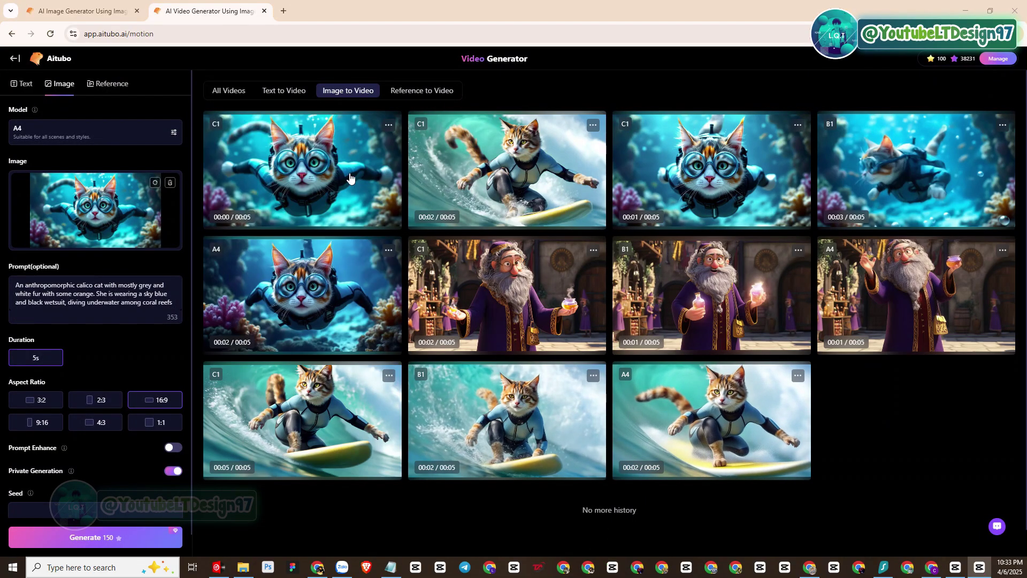
Play the new C1 diving cat video full size to hear its sound effects, and close it.
left_click(324, 193)
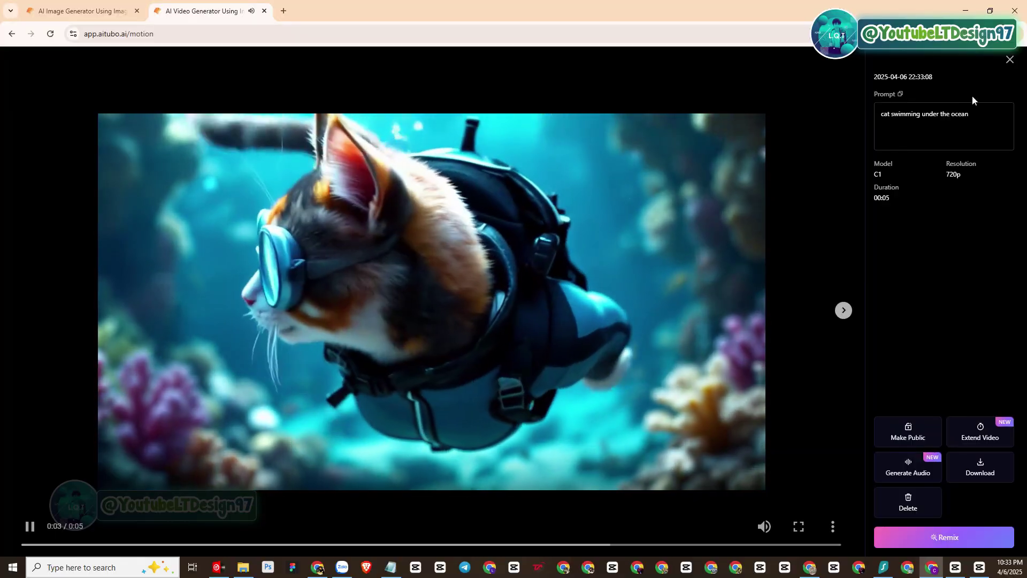
left_click(1010, 60)
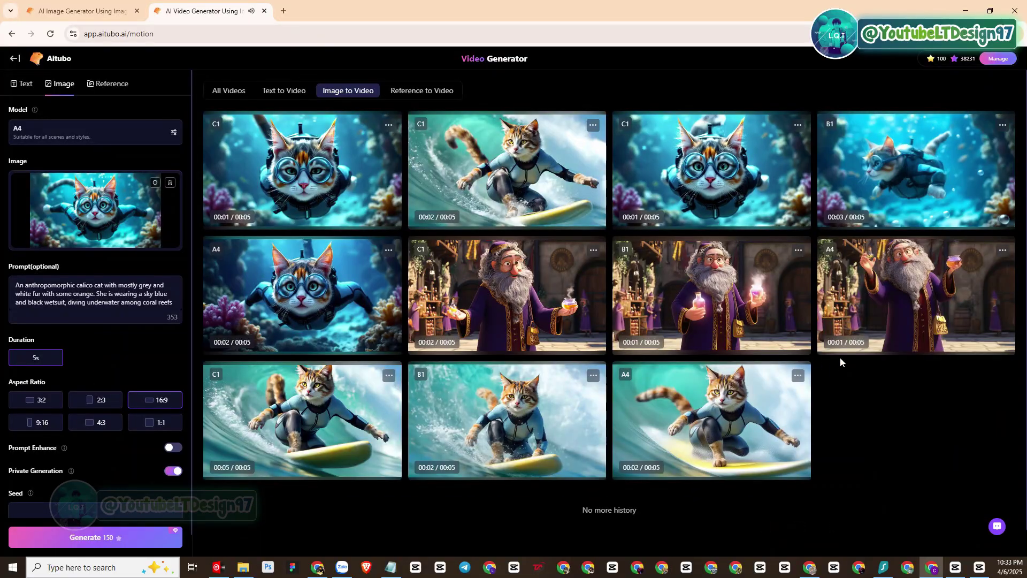